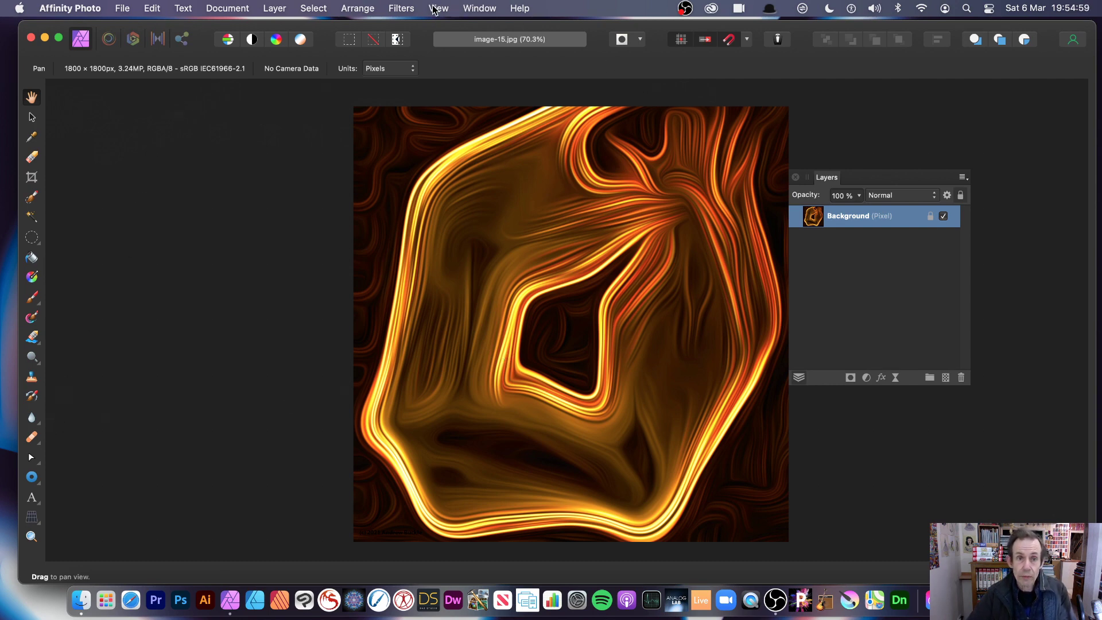
{"action": "left_click", "coordinate": [406, 8]}
{"action": "mouse_move", "coordinate": [411, 63]}
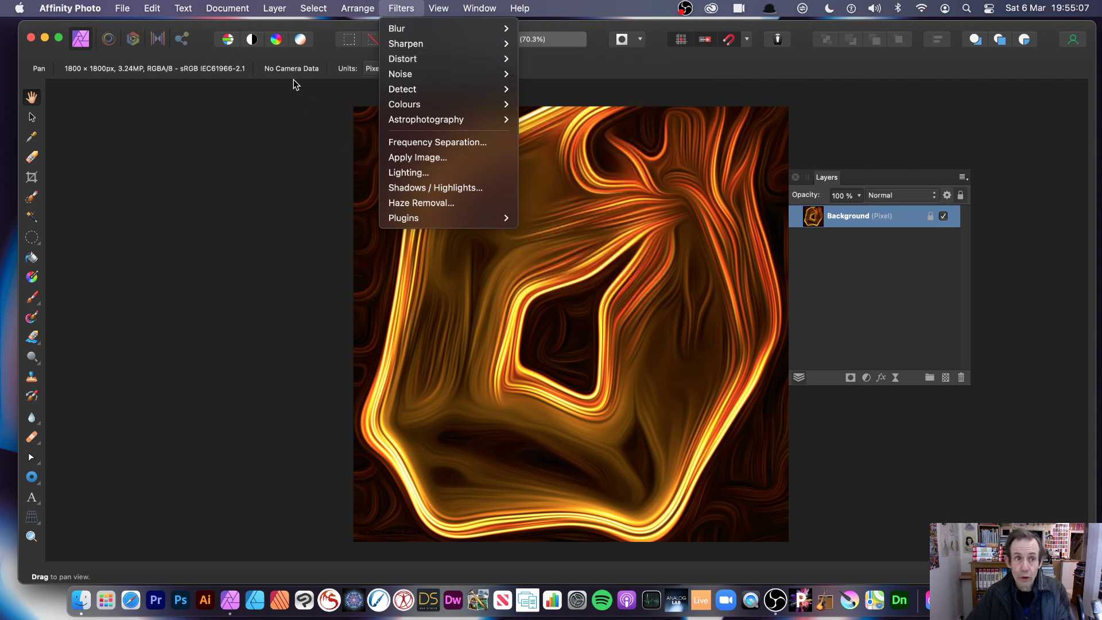
{"action": "mouse_move", "coordinate": [278, 7]}
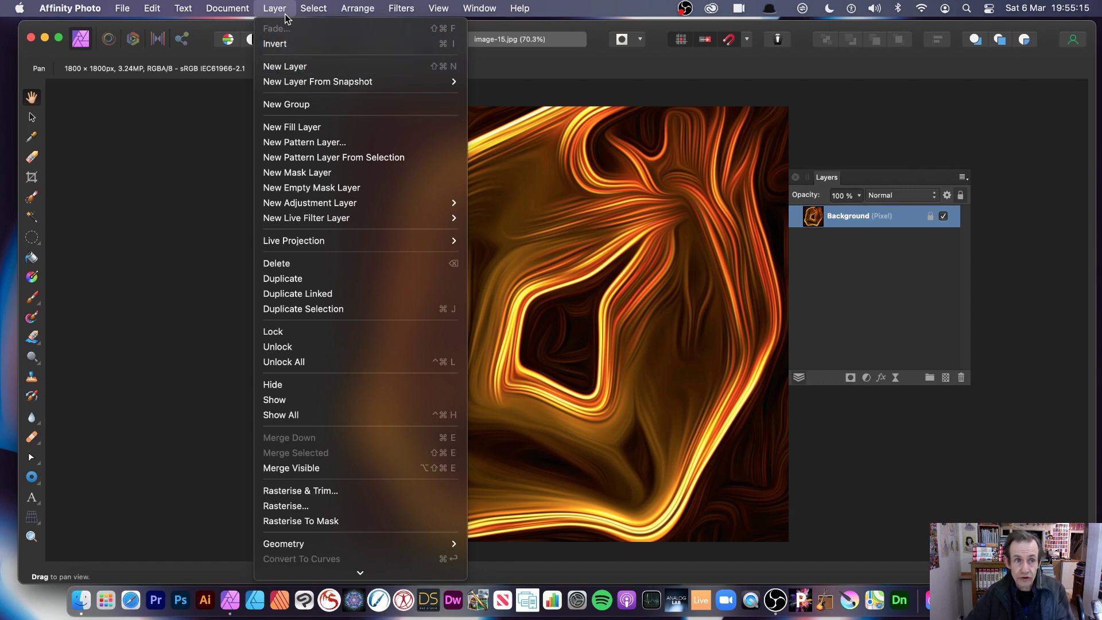
{"action": "mouse_move", "coordinate": [344, 218]}
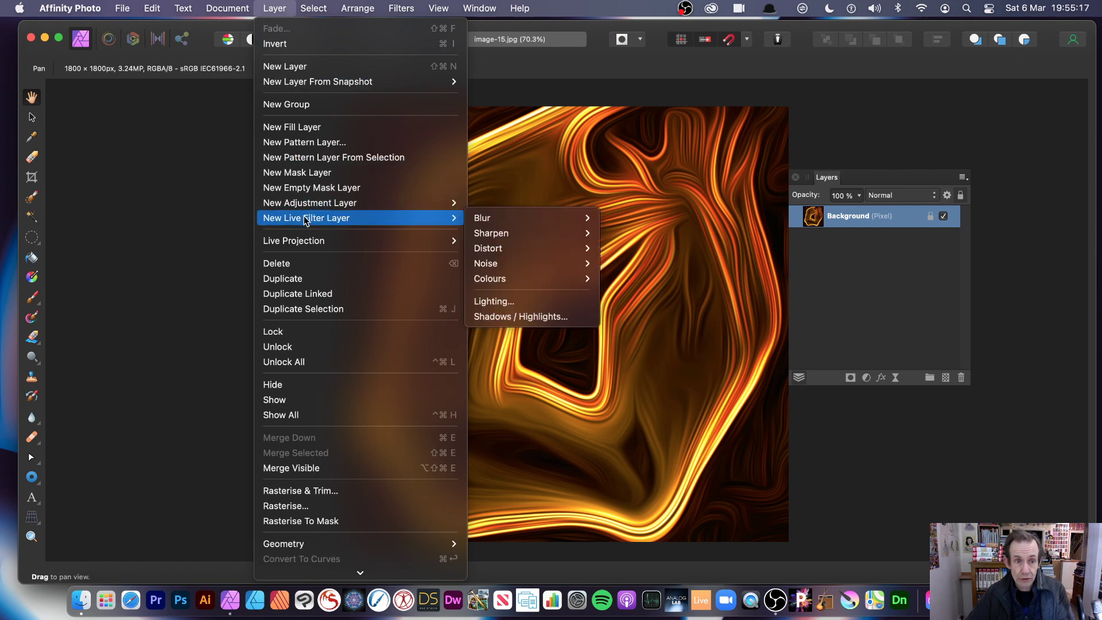
{"action": "mouse_move", "coordinate": [504, 247]}
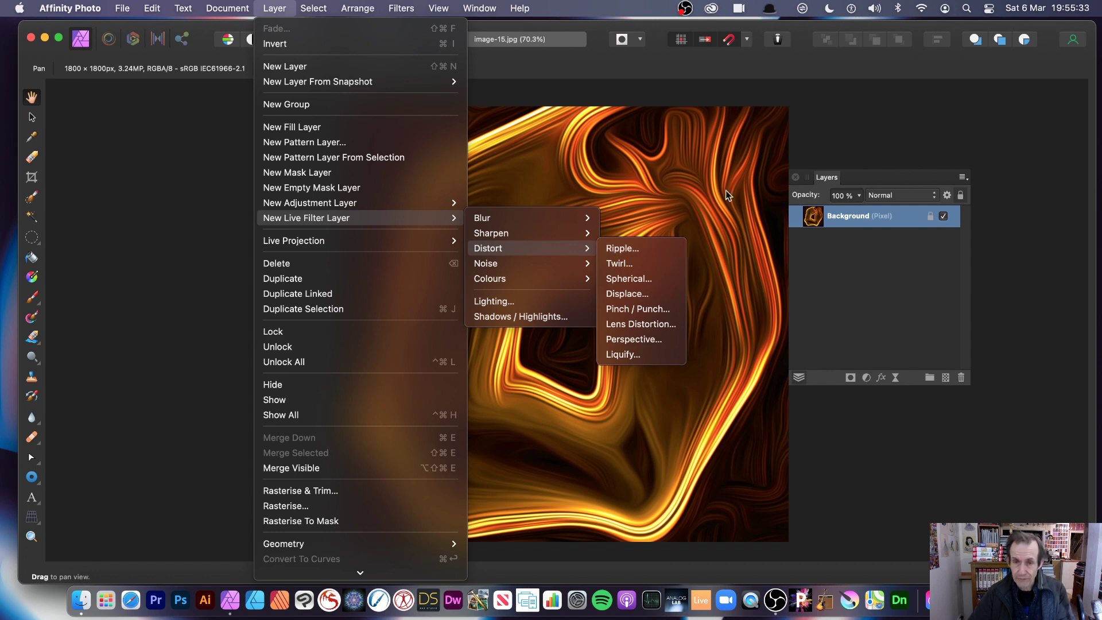
{"action": "left_click", "coordinate": [733, 155]}
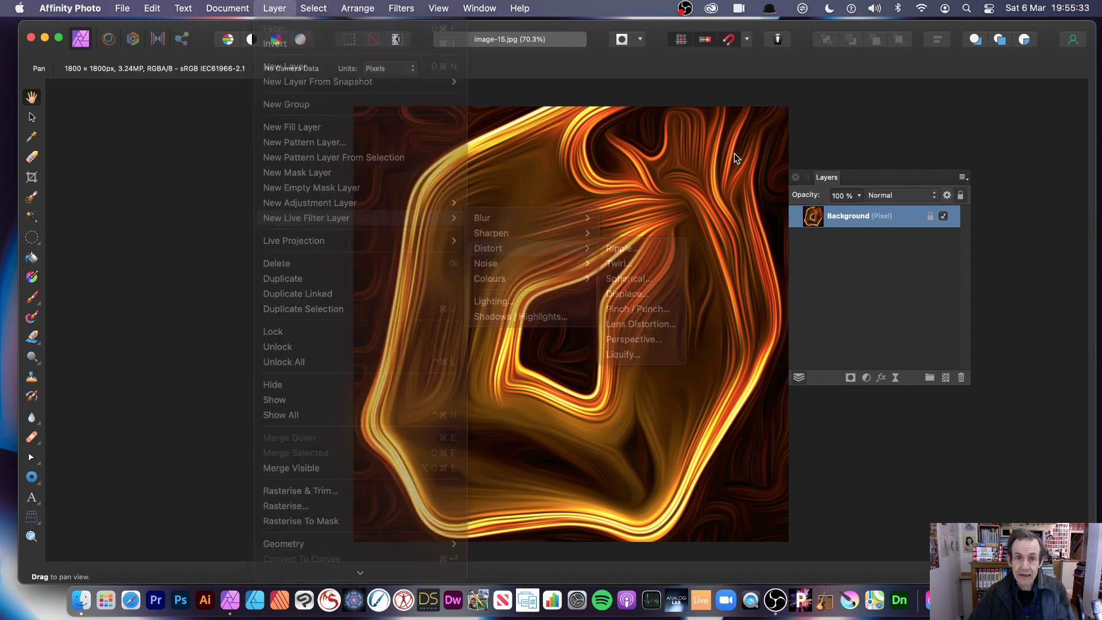
Start a Ripple distortion on the background layer, trying an intensity of 461.603 and lowering it to 41.92.
{"action": "left_click", "coordinate": [410, 11]}
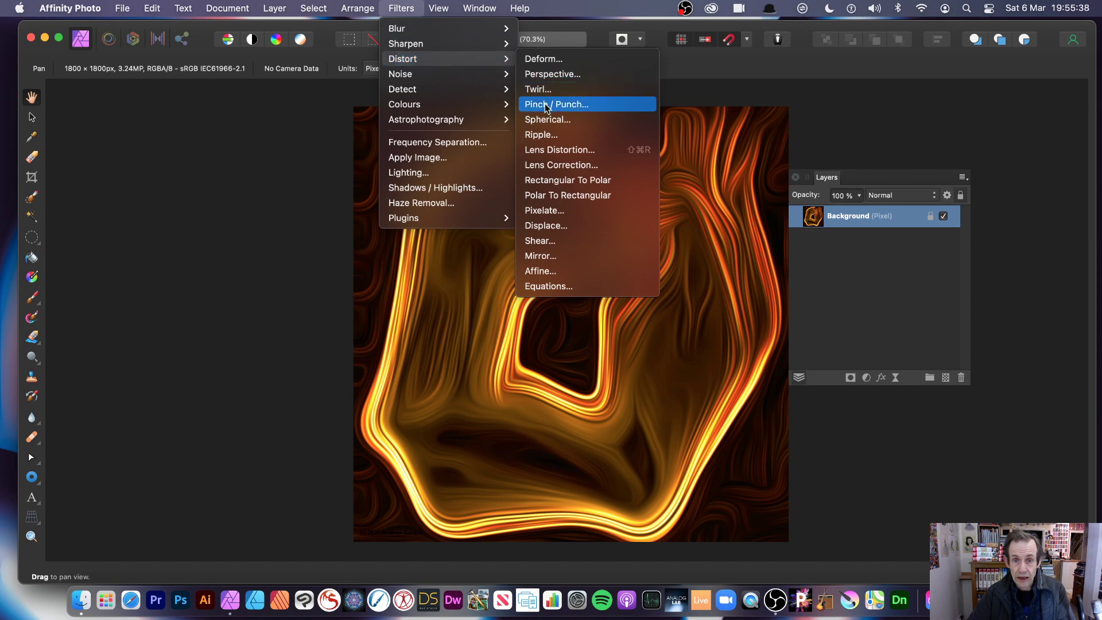
{"action": "left_click", "coordinate": [542, 135]}
{"action": "left_click_drag", "start_coordinate": [974, 485], "coordinate": [578, 238]}
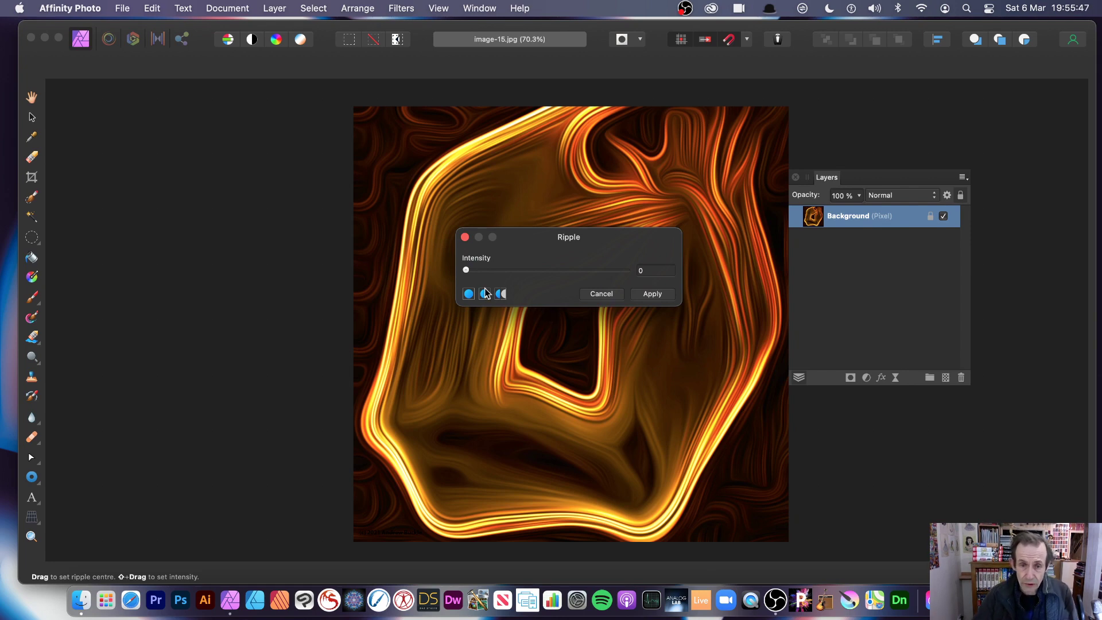
{"action": "left_click_drag", "start_coordinate": [466, 270], "coordinate": [614, 270]}
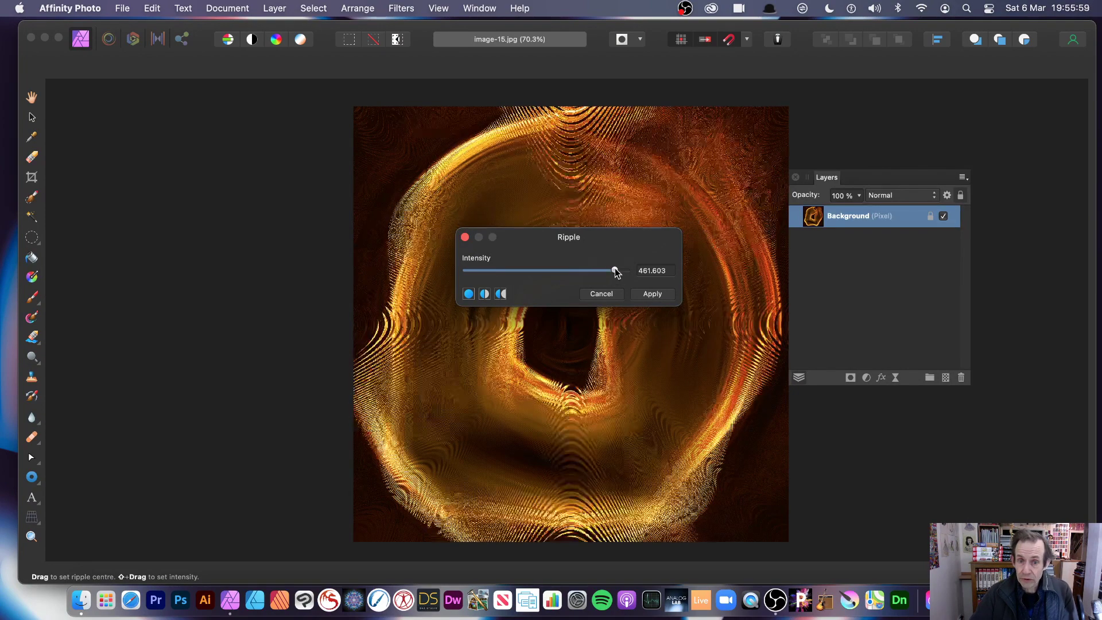
{"action": "left_click_drag", "start_coordinate": [615, 270], "coordinate": [480, 276]}
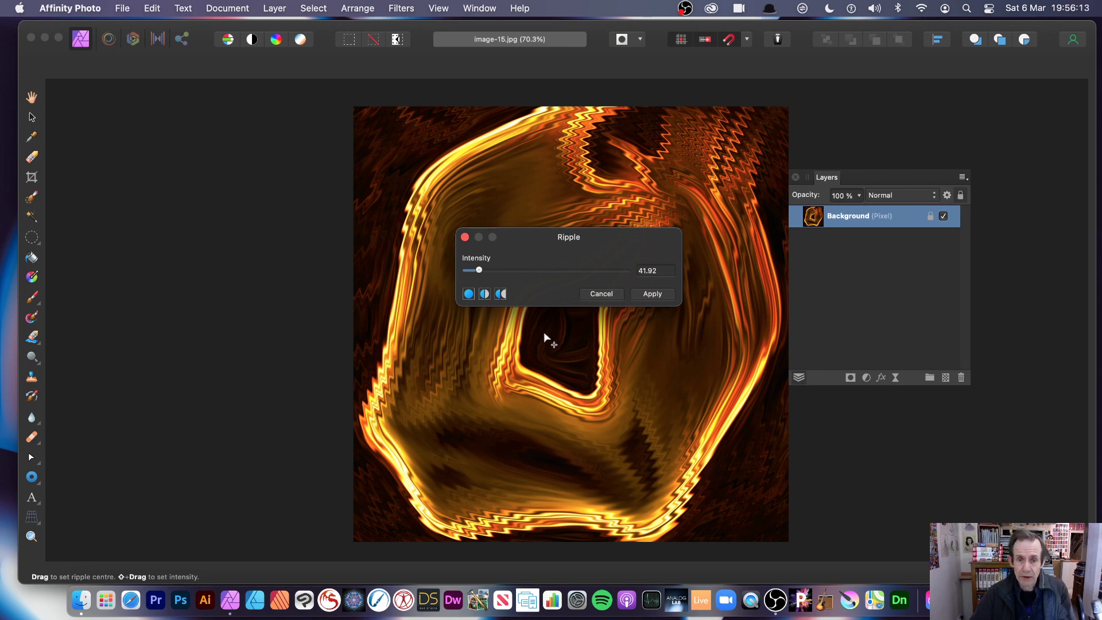
Try several ripple centres across the image, finishing with the centre far outside the canvas's left edge.
{"action": "left_click", "coordinate": [615, 354]}
{"action": "left_click", "coordinate": [712, 349]}
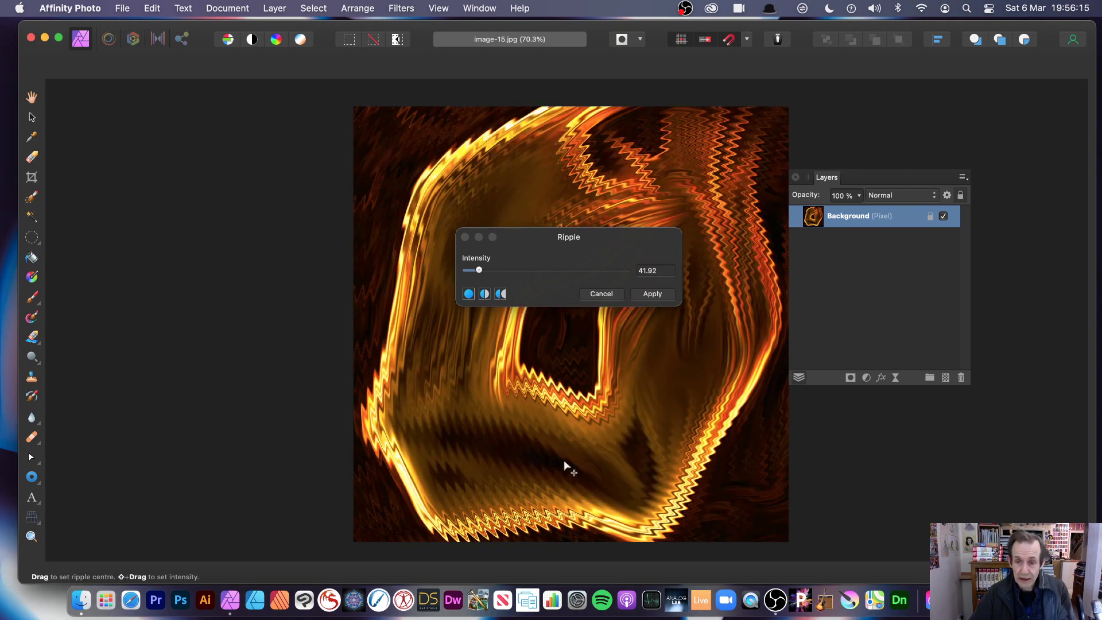
{"action": "left_click", "coordinate": [707, 181]}
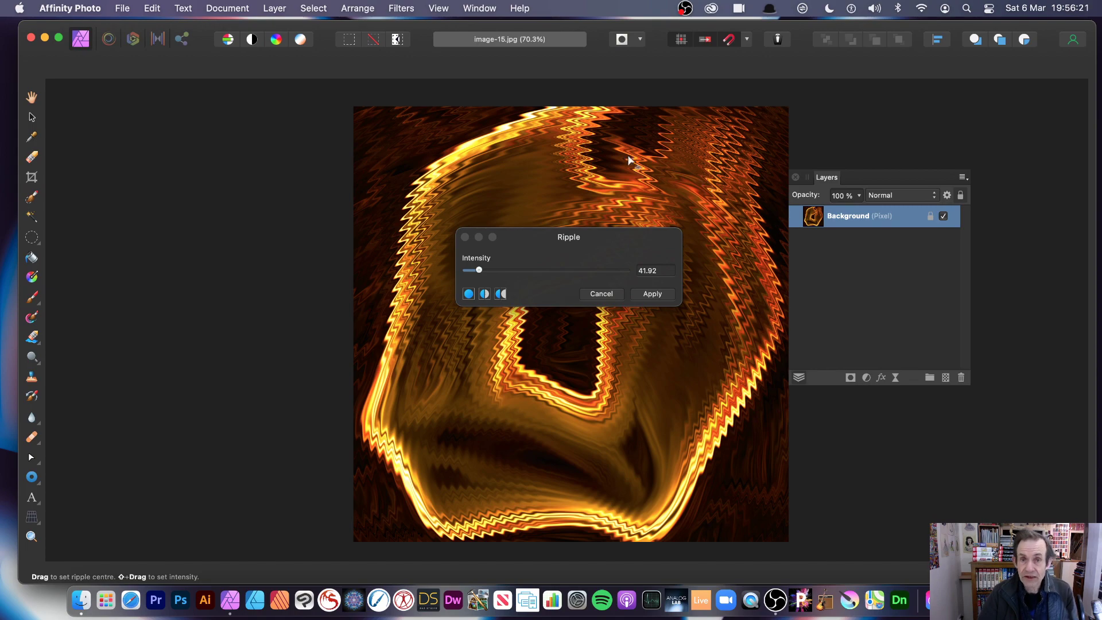
{"action": "left_click_drag", "start_coordinate": [606, 357], "coordinate": [1, 357]}
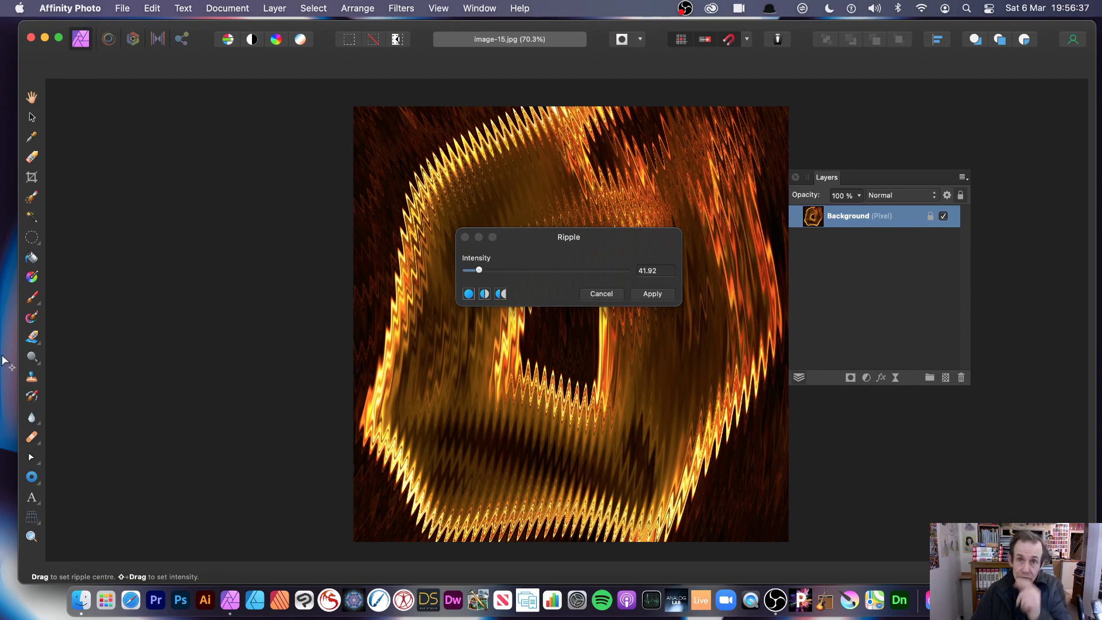
{"action": "left_click_drag", "start_coordinate": [1, 356], "coordinate": [3, 358]}
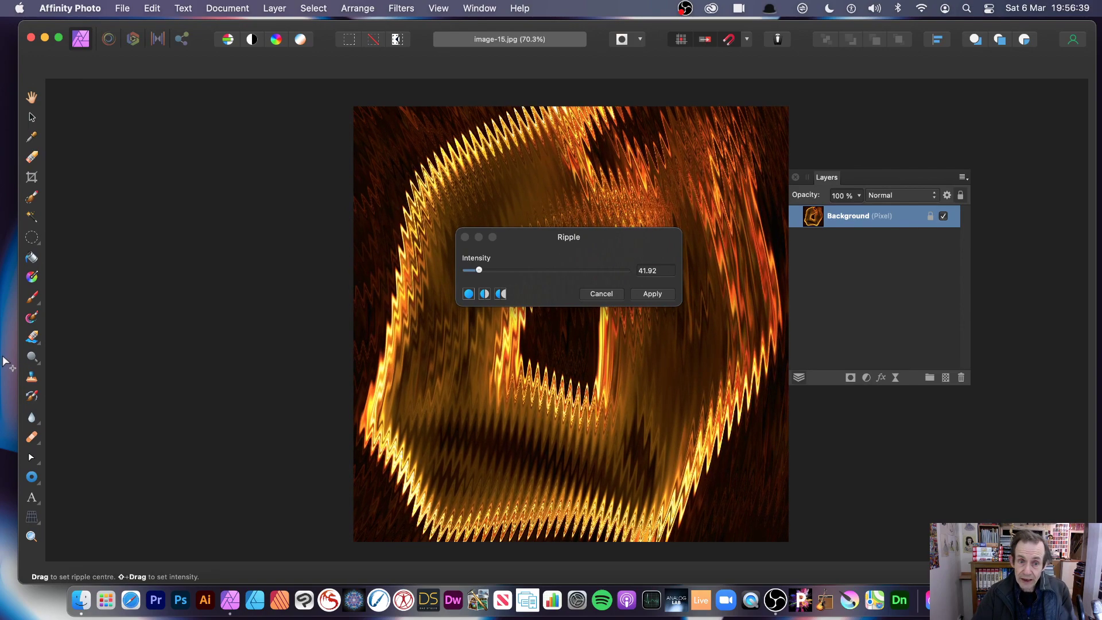
Lower the ripple intensity to 30.06, move its centre to the image's upper-right area and apply the filter.
{"action": "left_click_drag", "start_coordinate": [482, 278], "coordinate": [479, 277]}
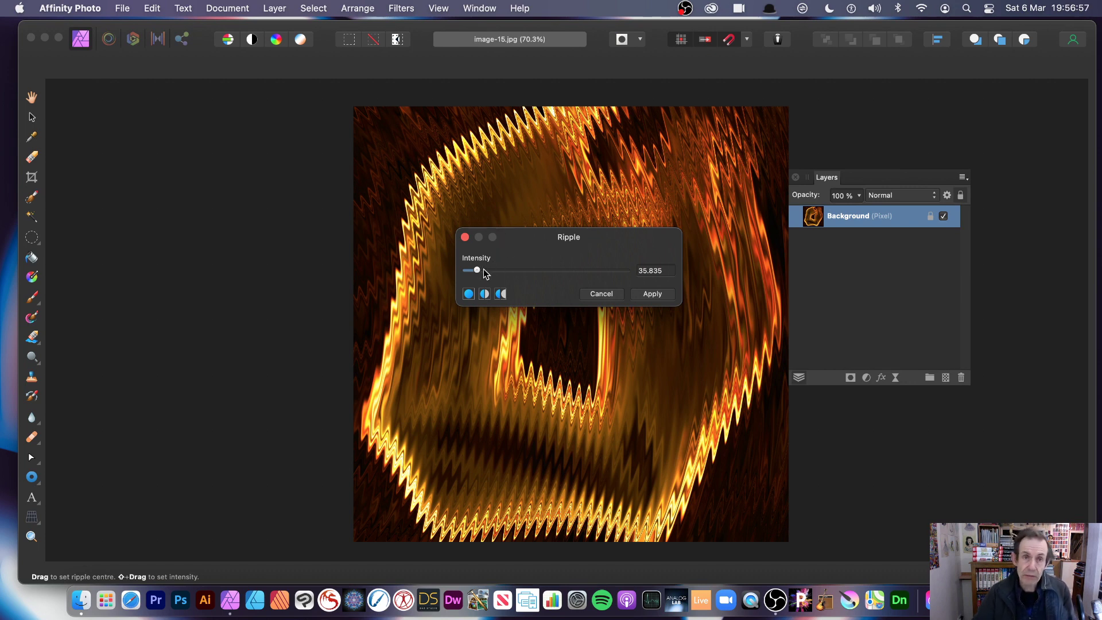
{"action": "left_click_drag", "start_coordinate": [483, 271], "coordinate": [476, 273]}
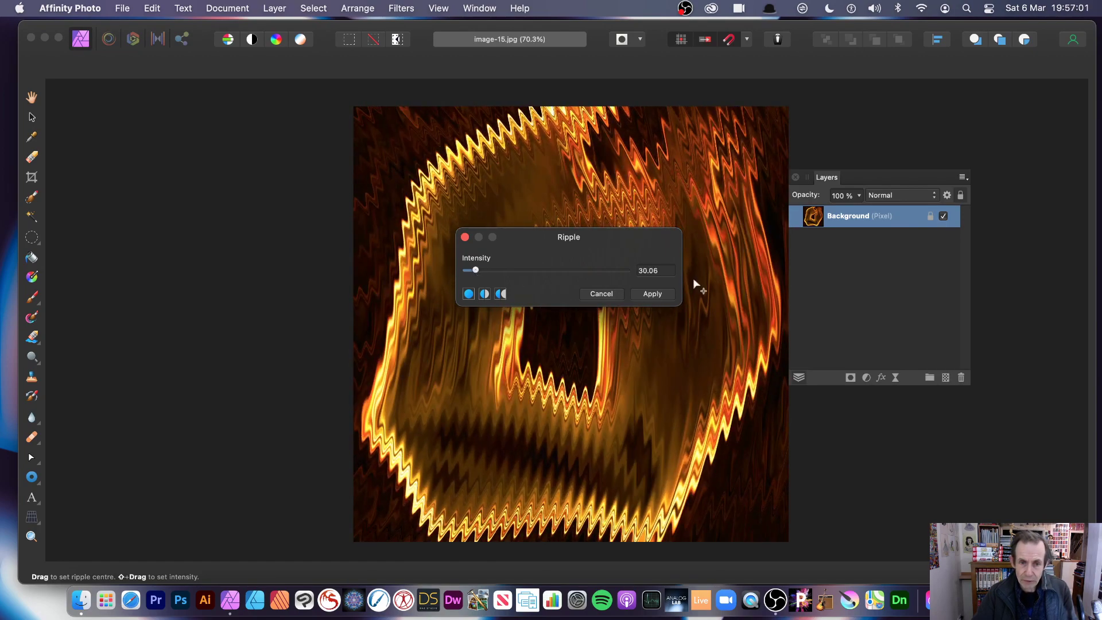
{"action": "left_click_drag", "start_coordinate": [630, 386], "coordinate": [738, 188]}
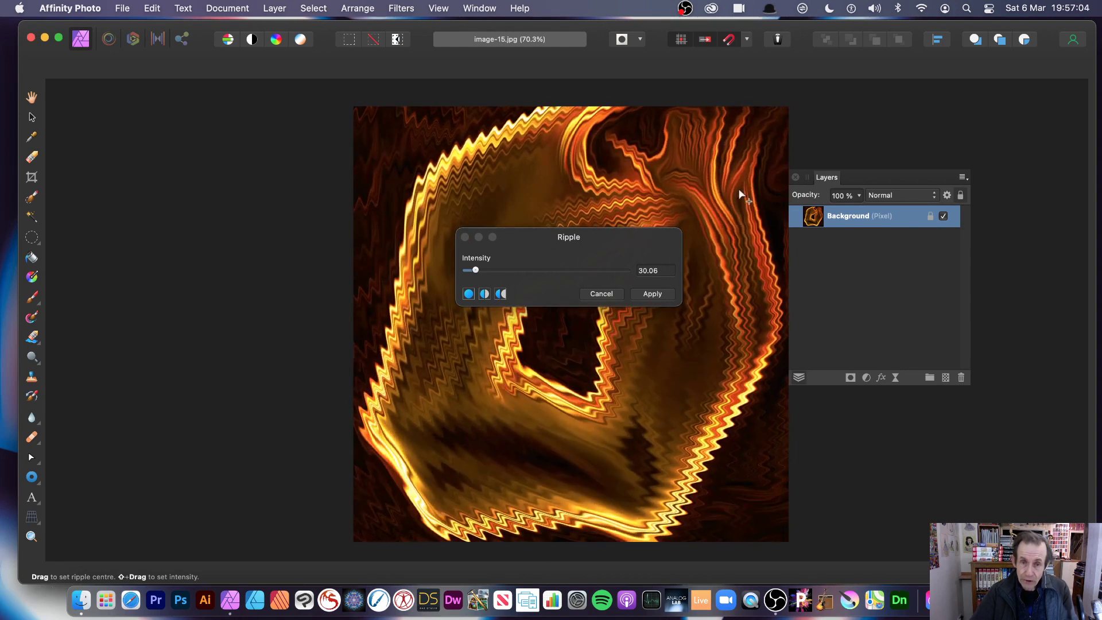
{"action": "left_click", "coordinate": [649, 295]}
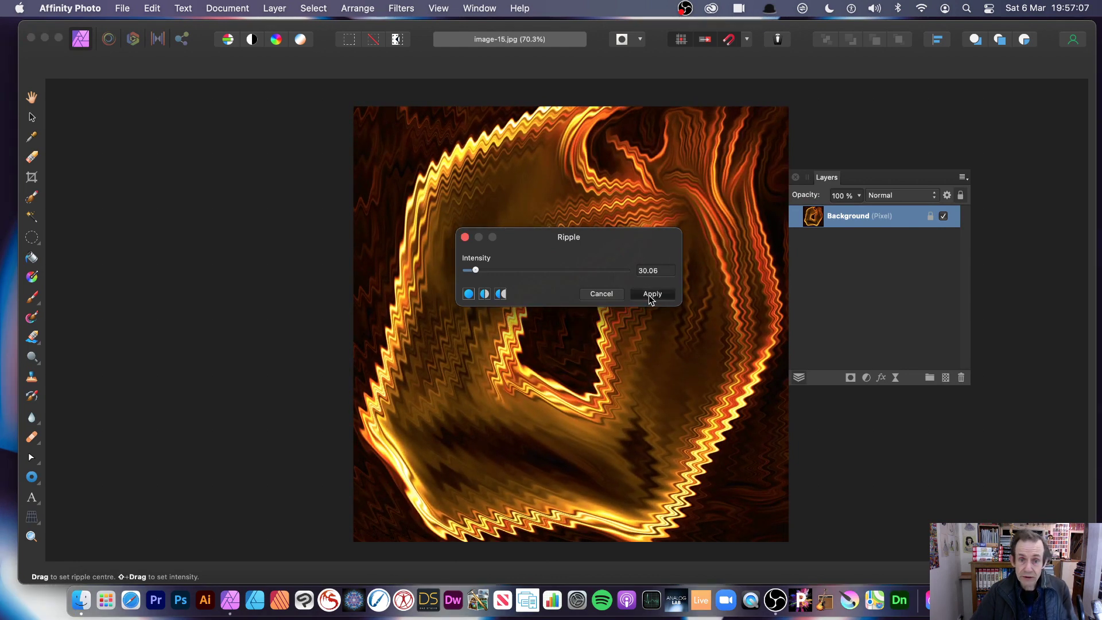
{"action": "left_click", "coordinate": [650, 294]}
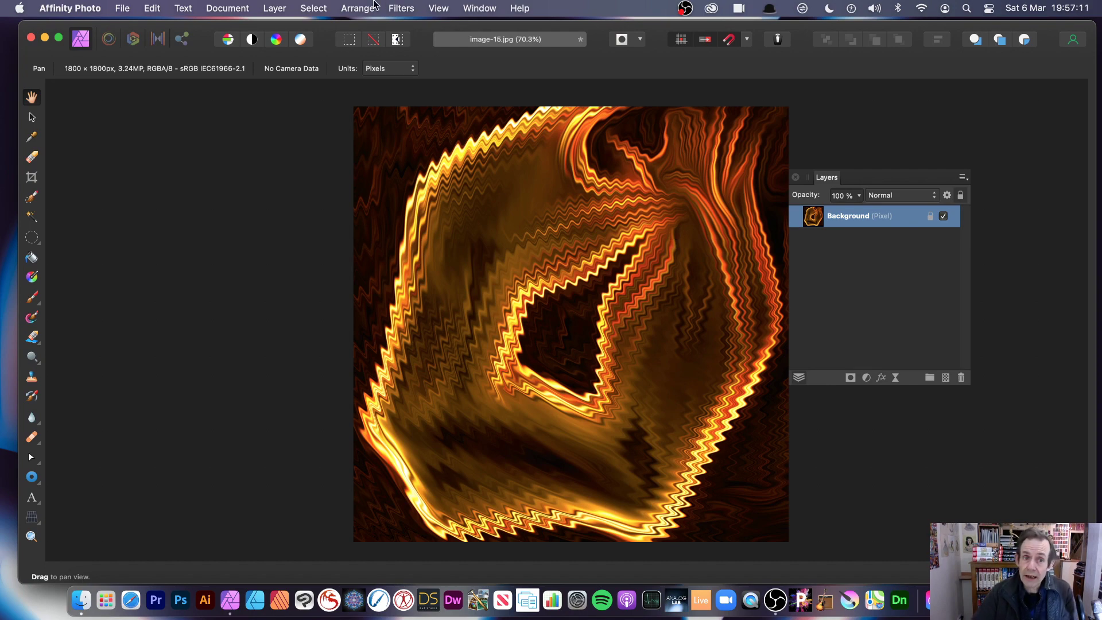
Repeat the last Ripple filter five more times on the background layer.
{"action": "left_click", "coordinate": [409, 7]}
{"action": "left_click", "coordinate": [410, 29]}
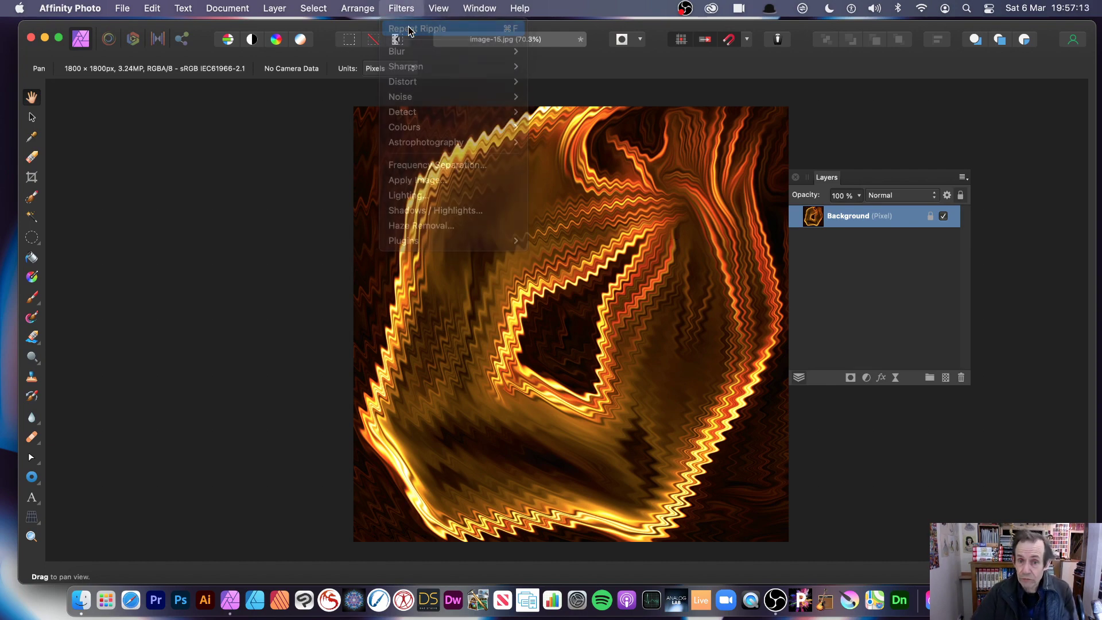
{"action": "left_click", "coordinate": [405, 9]}
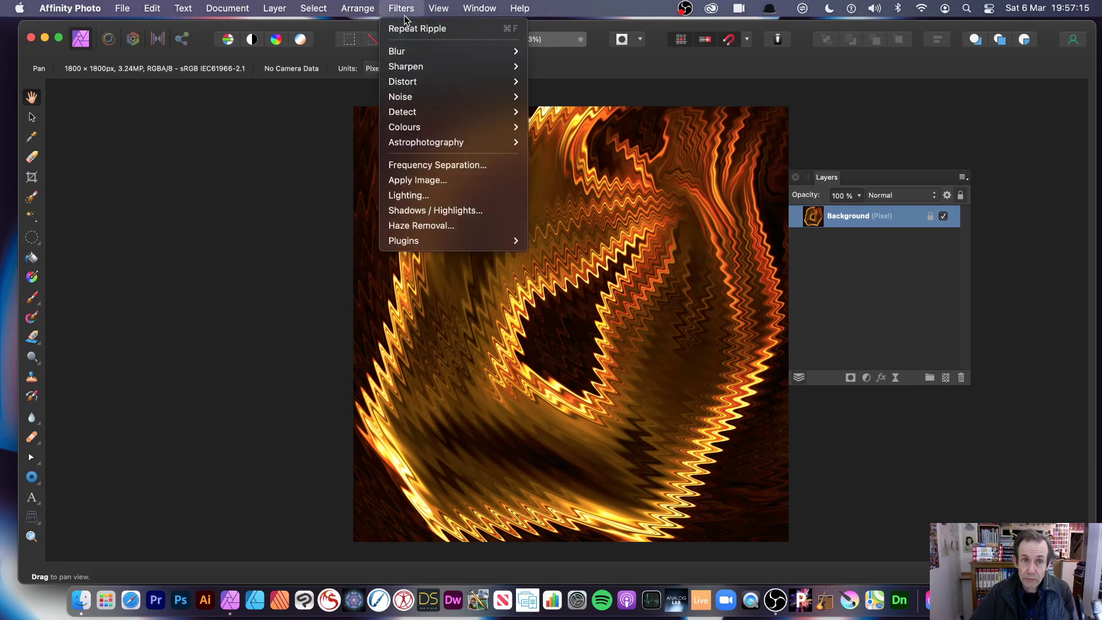
{"action": "left_click", "coordinate": [405, 29]}
{"action": "left_click", "coordinate": [406, 8]}
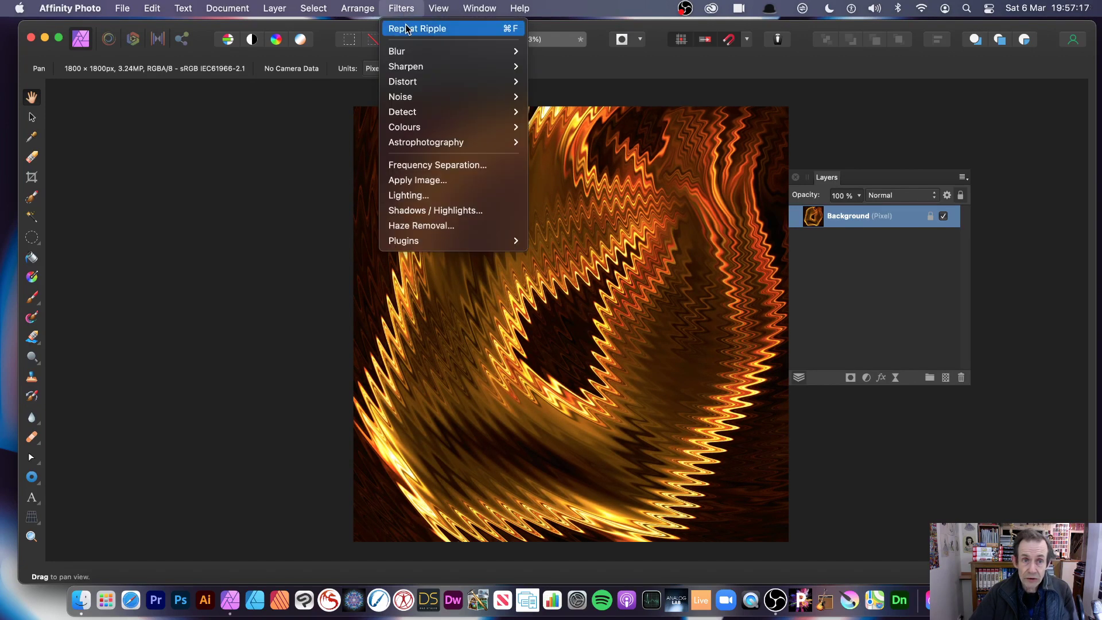
{"action": "left_click", "coordinate": [406, 29]}
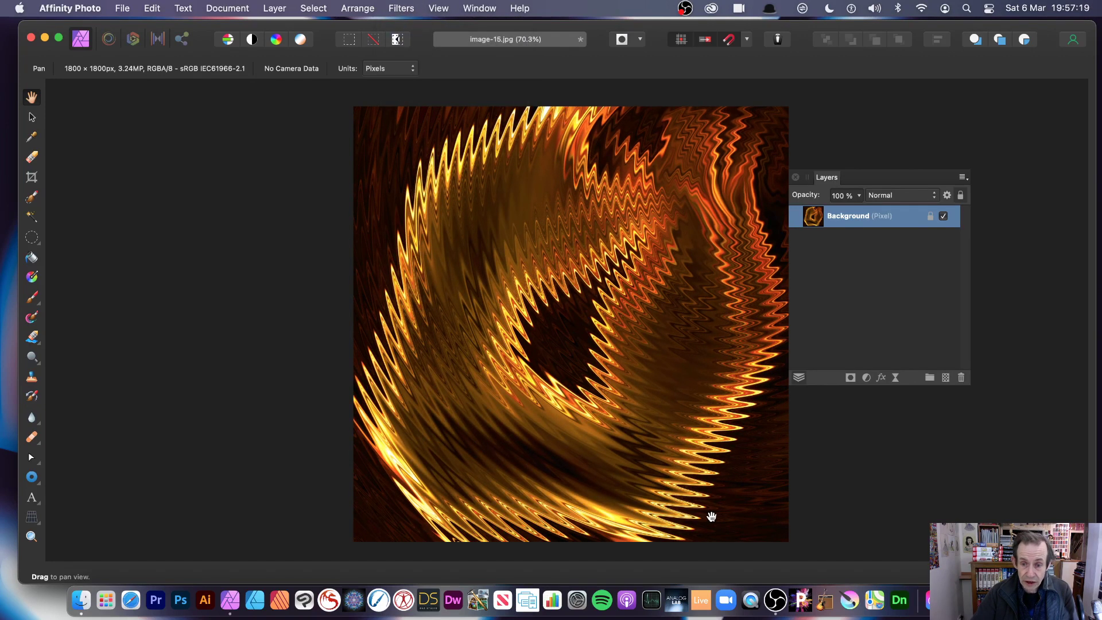
{"action": "left_click", "coordinate": [404, 8]}
{"action": "left_click", "coordinate": [404, 29]}
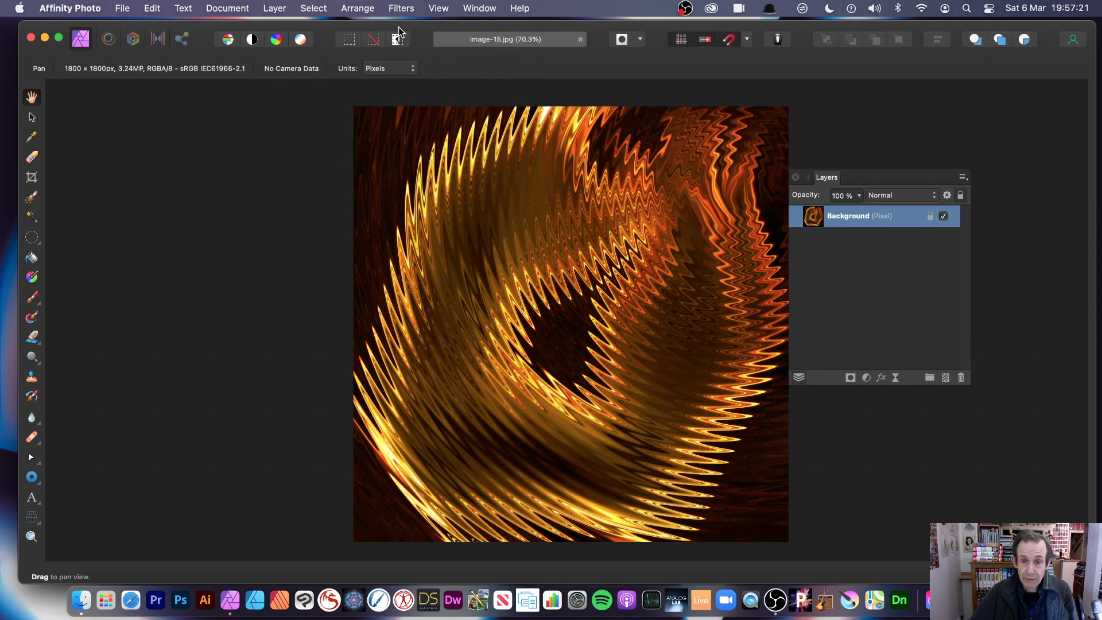
{"action": "left_click", "coordinate": [409, 7]}
{"action": "left_click", "coordinate": [410, 28]}
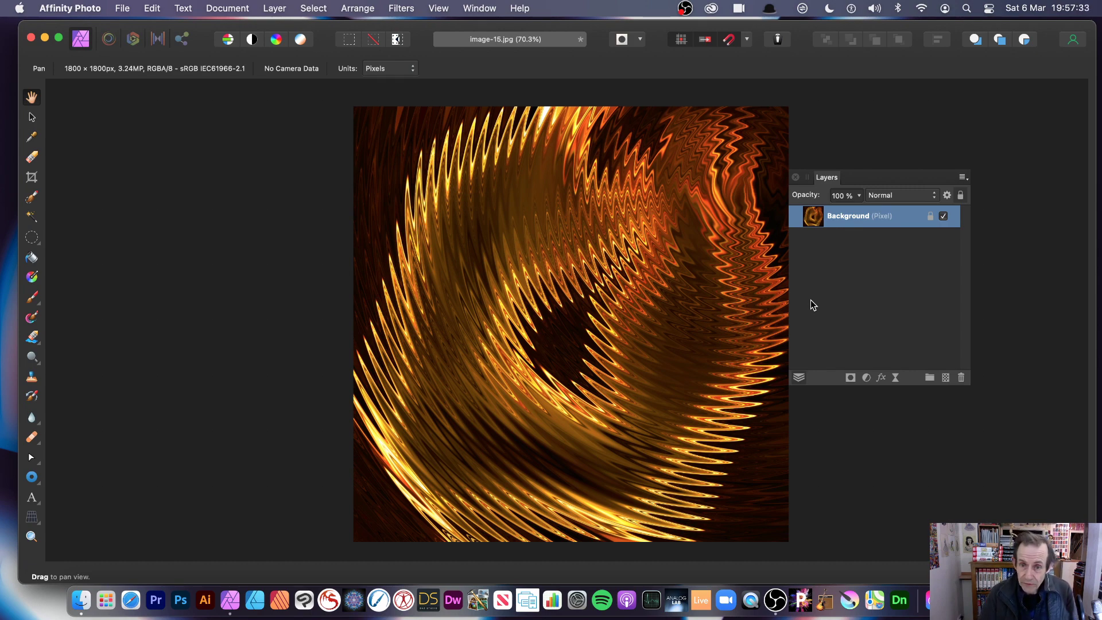
Undo all the applied and repeated Ripple filters back to the original image.
{"action": "key", "text": "super+z"}
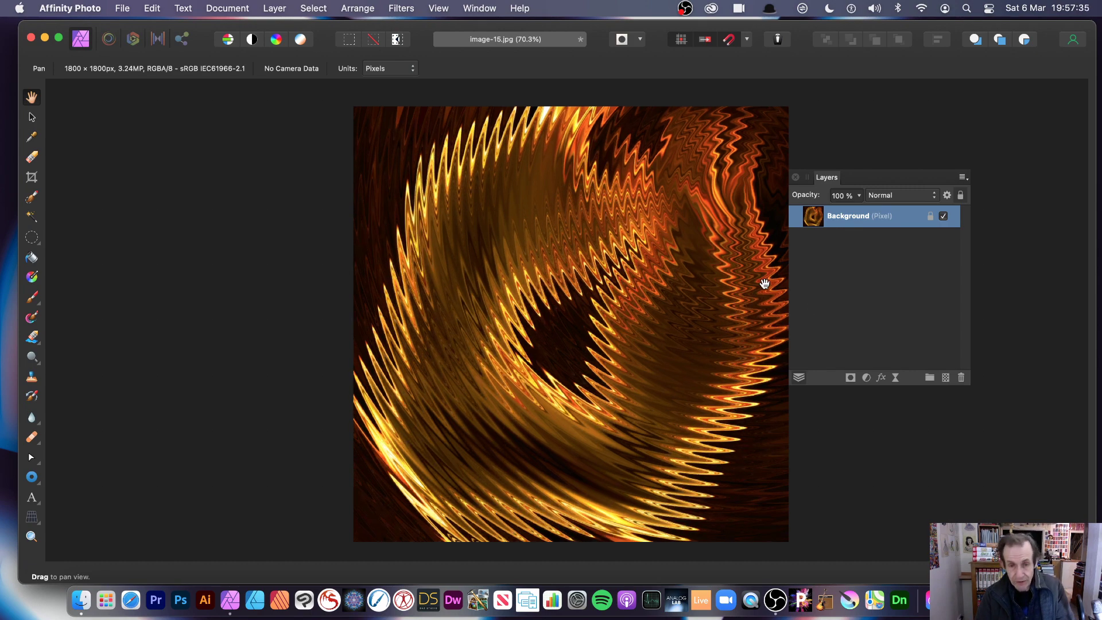
{"action": "key", "text": "super+z"}
{"action": "key", "text": "super+z"}
{"action": "key", "text": "super+z"}
{"action": "key", "text": "super+z"}
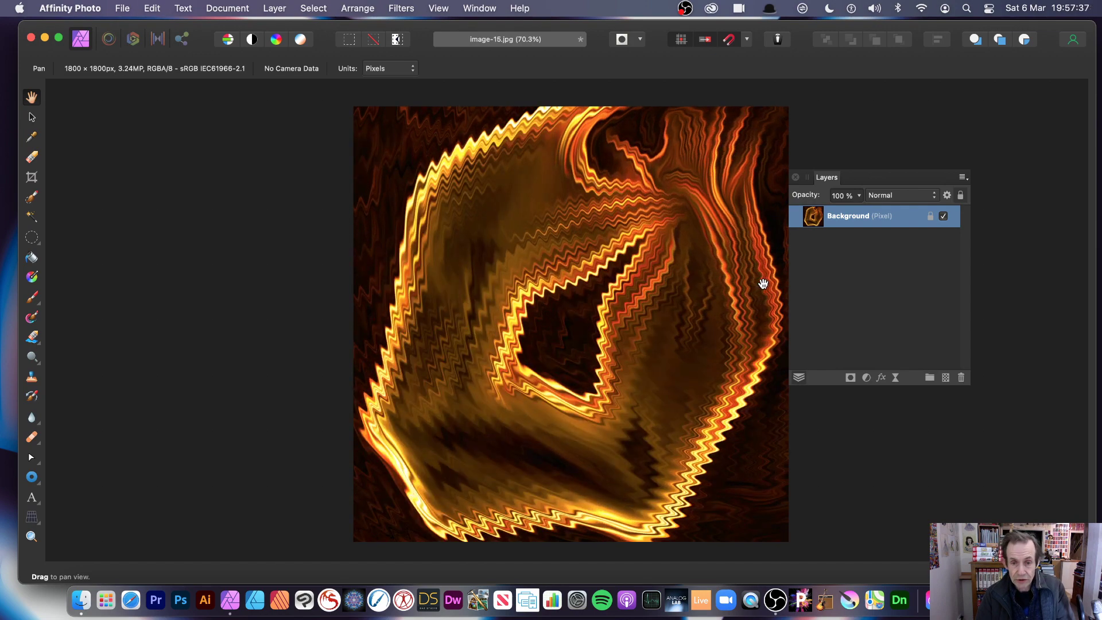
{"action": "key", "text": "super+z"}
Apply a Ripple distortion with an intensity of 42.491 to the background layer, keeping the default centre.
{"action": "left_click", "coordinate": [411, 11]}
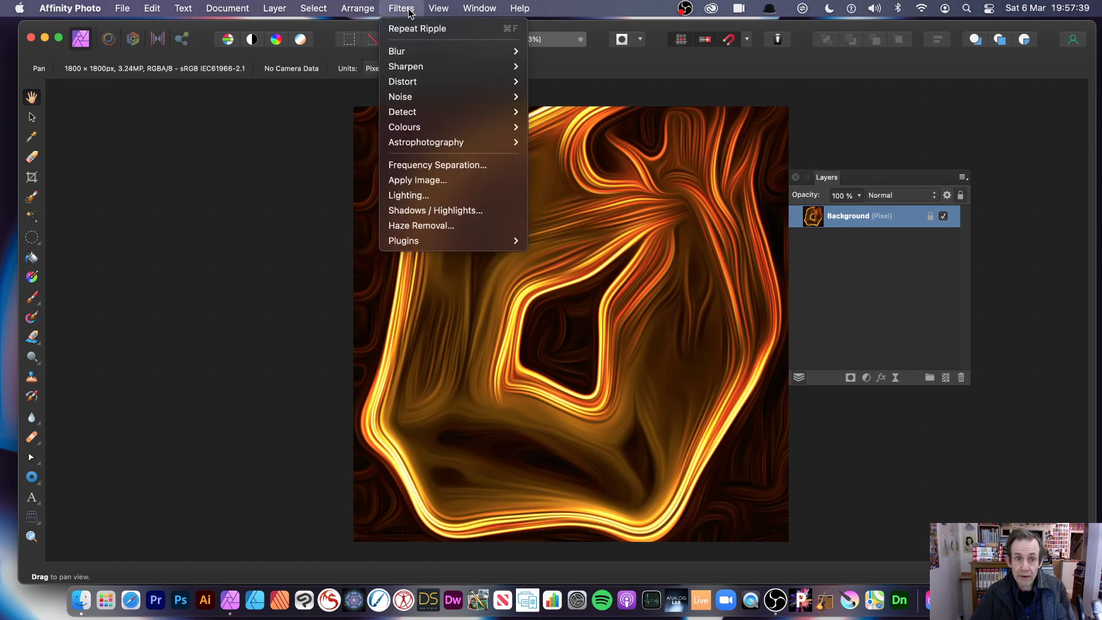
{"action": "mouse_move", "coordinate": [425, 82]}
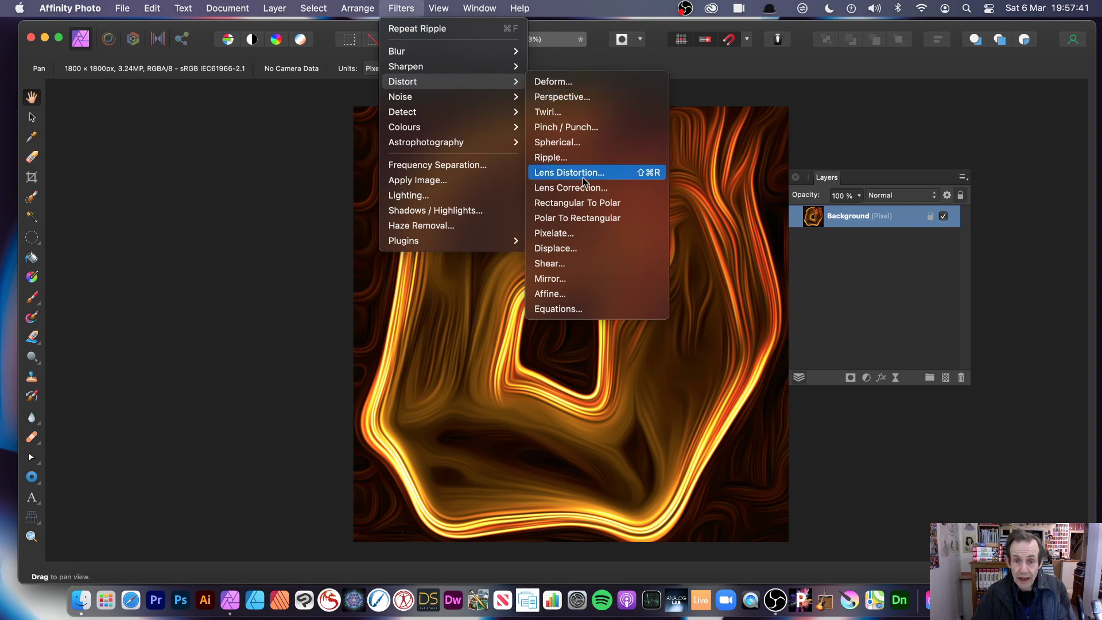
{"action": "left_click", "coordinate": [583, 158]}
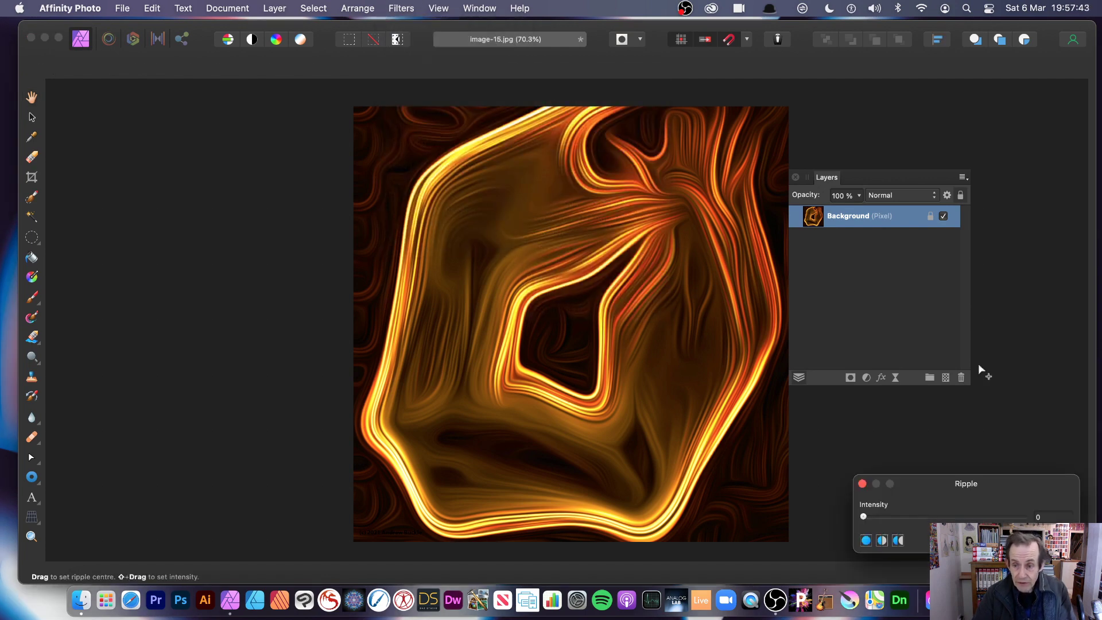
{"action": "left_click_drag", "start_coordinate": [998, 478], "coordinate": [726, 272]}
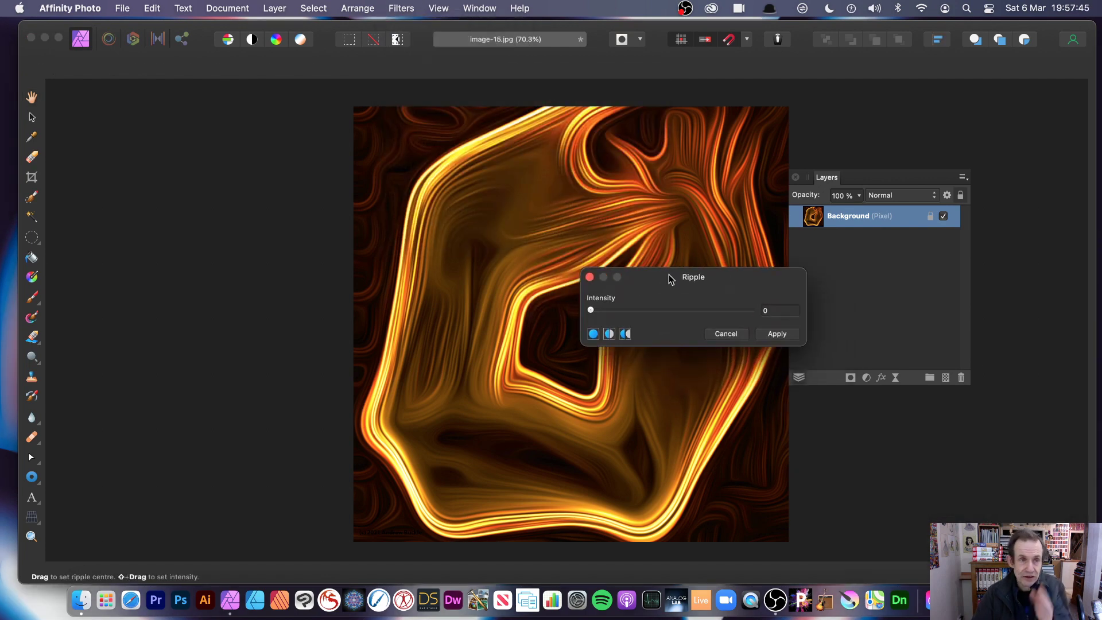
{"action": "mouse_move", "coordinate": [590, 310]}
{"action": "left_mouse_down"}
{"action": "mouse_move", "coordinate": [639, 311]}
{"action": "mouse_move", "coordinate": [603, 314]}
{"action": "left_mouse_up"}
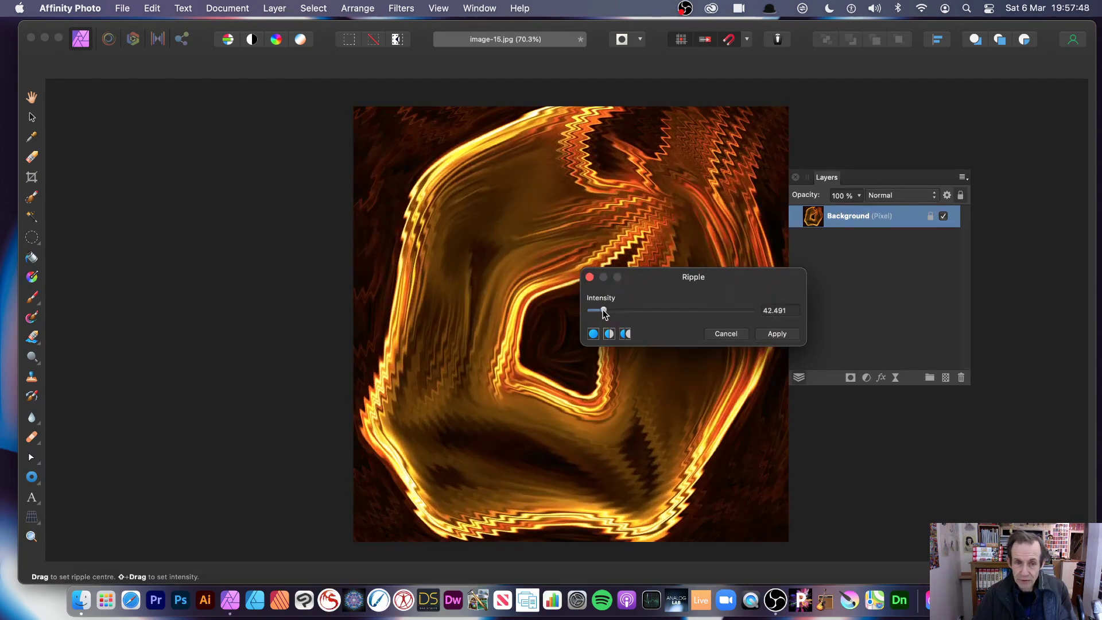
{"action": "left_click", "coordinate": [772, 332]}
Apply a second Ripple distortion at intensity 47.075 with its centre near the image's upper-left edge, and undo the ripples back to the original image.
{"action": "left_click", "coordinate": [399, 8]}
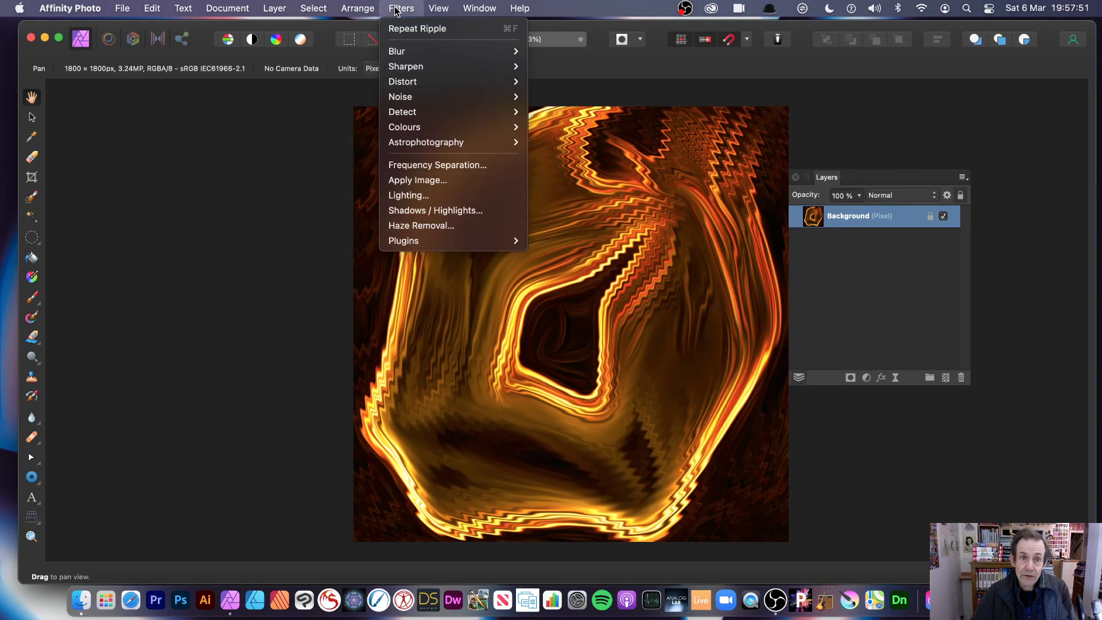
{"action": "mouse_move", "coordinate": [436, 81]}
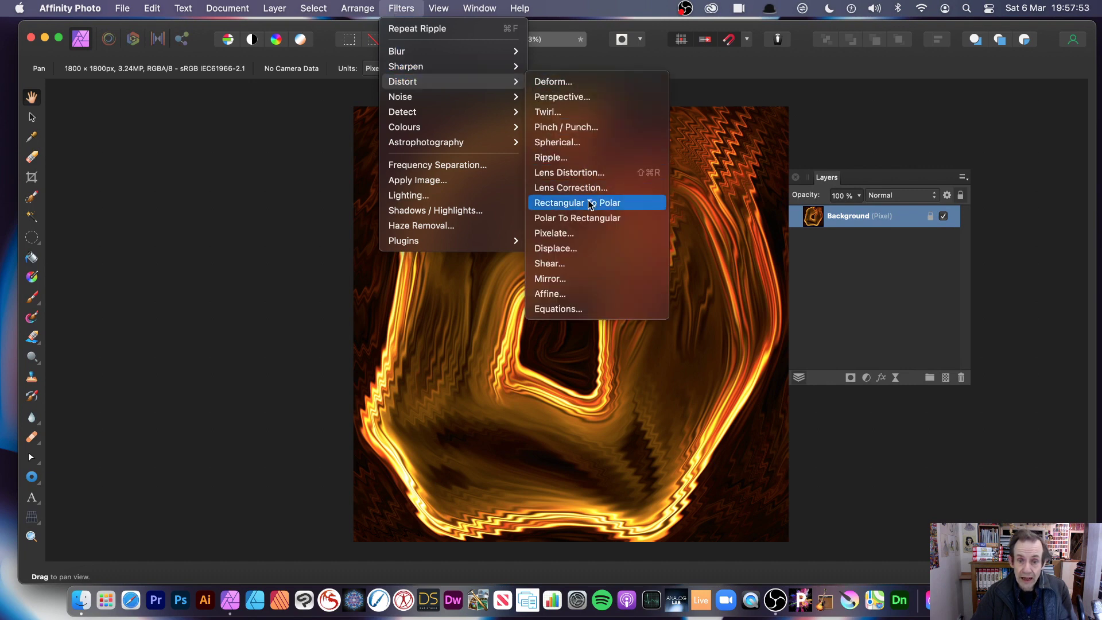
{"action": "left_click", "coordinate": [588, 163]}
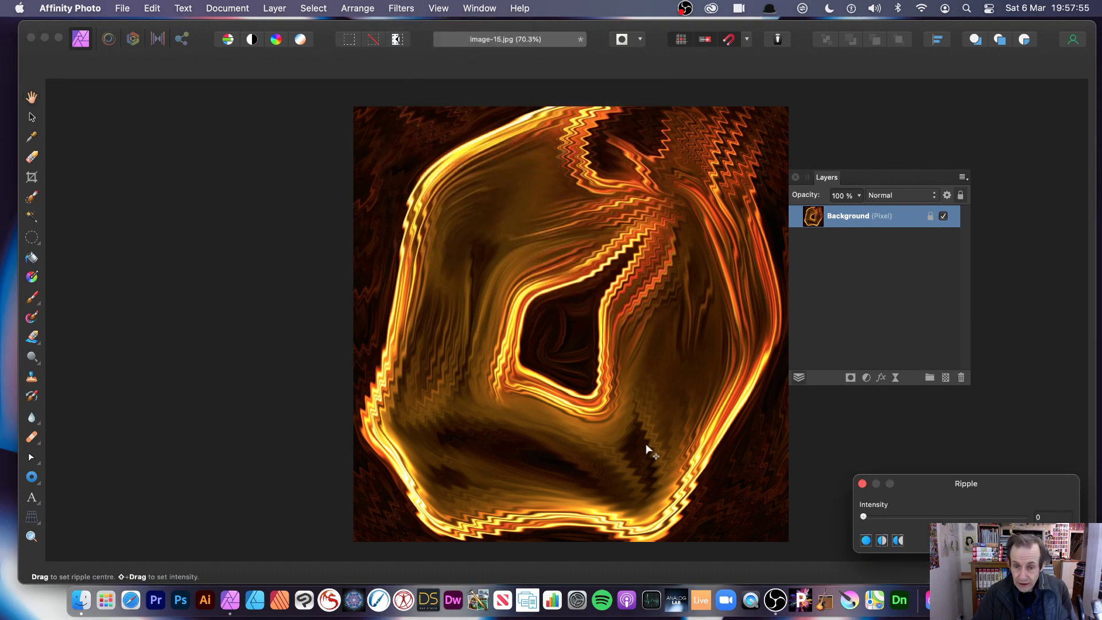
{"action": "left_click_drag", "start_coordinate": [909, 490], "coordinate": [532, 356]}
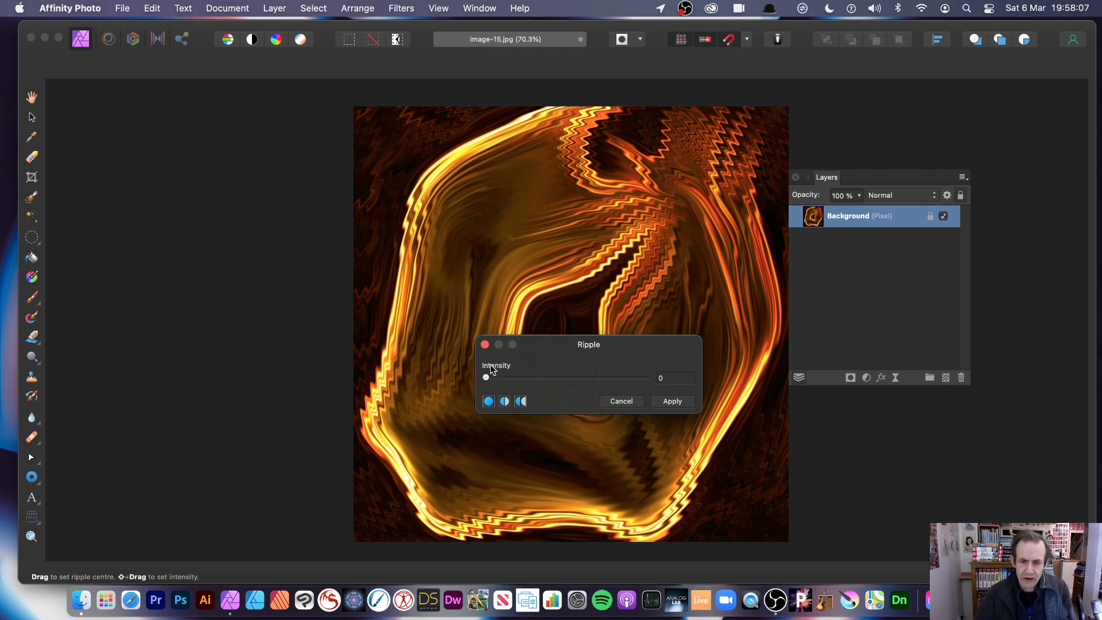
{"action": "left_click_drag", "start_coordinate": [497, 379], "coordinate": [501, 380]}
{"action": "left_click_drag", "start_coordinate": [435, 313], "coordinate": [382, 156]}
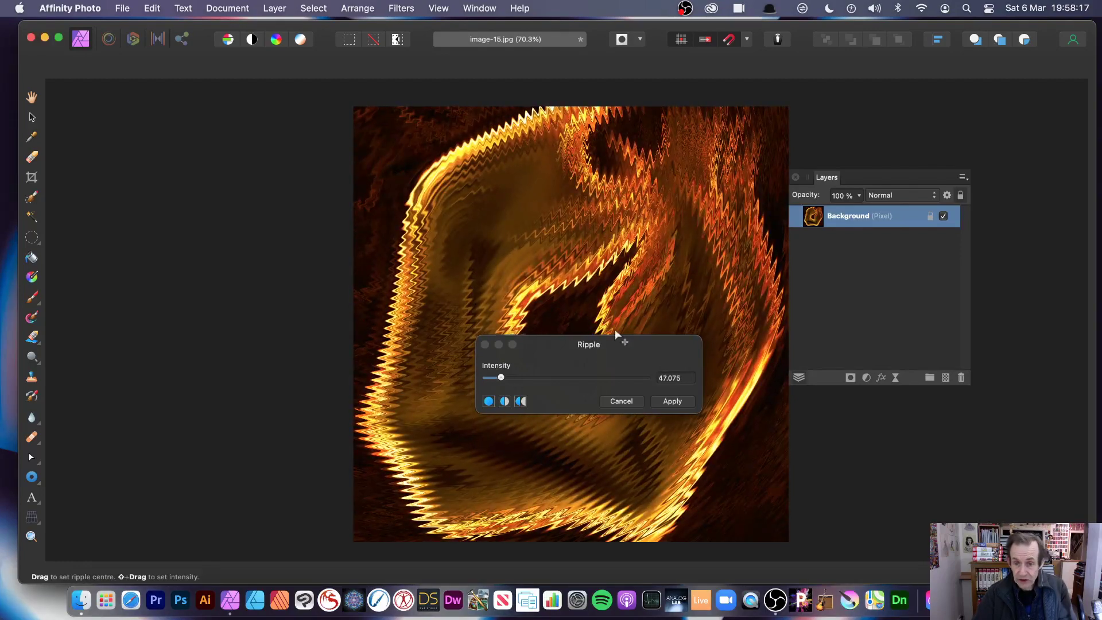
{"action": "left_click", "coordinate": [673, 401]}
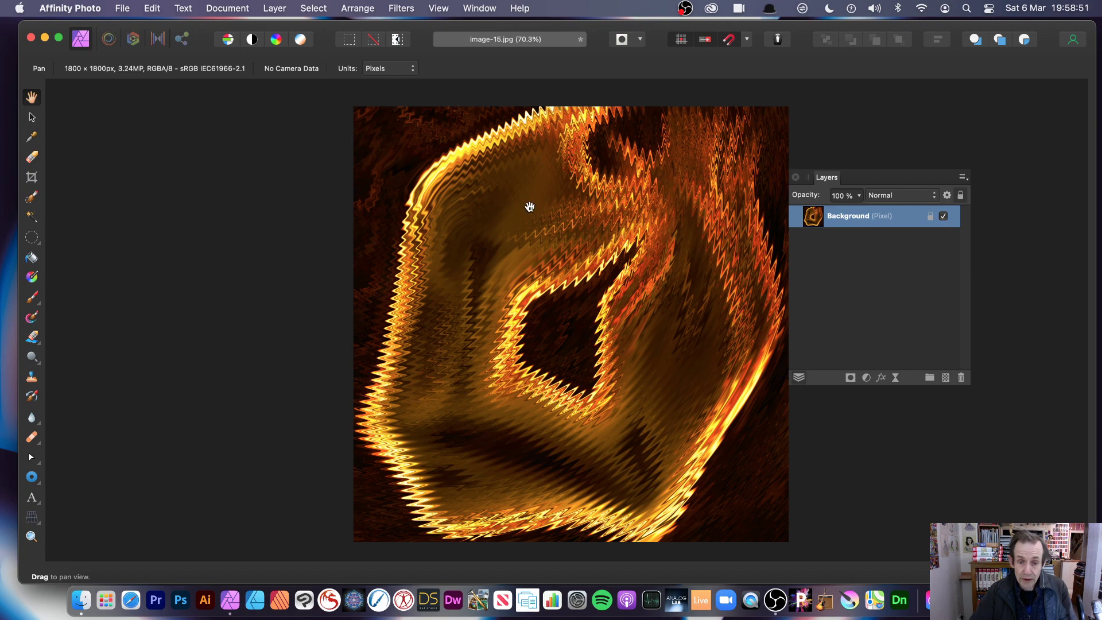
{"action": "key", "text": "super+z"}
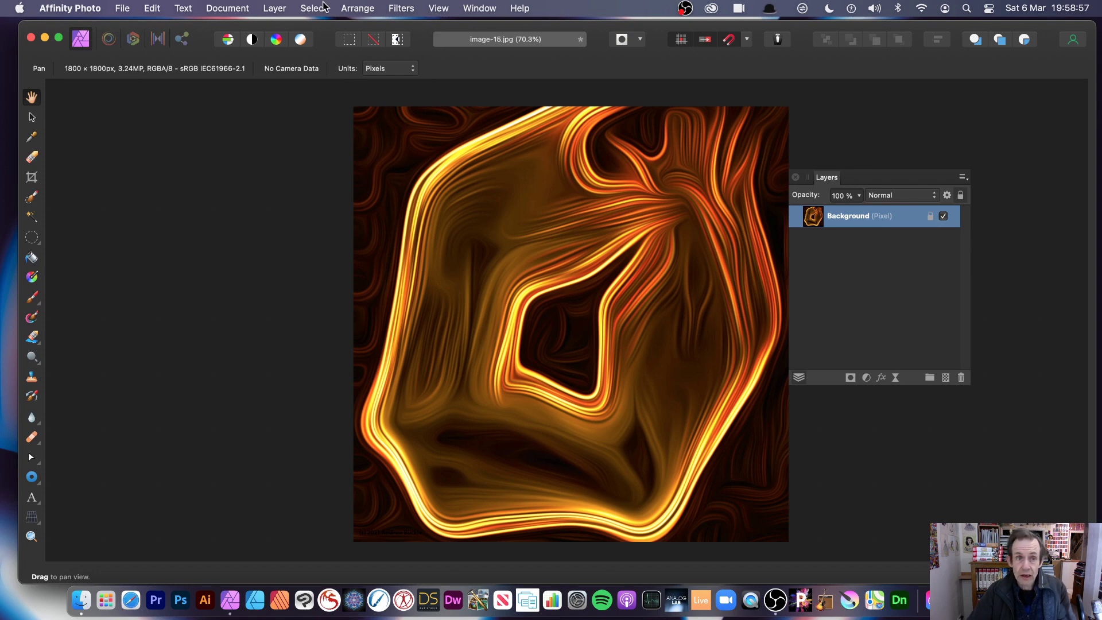
Duplicate the background layer, scale the copy down proportionally and move it slightly left of the image's centre.
{"action": "left_click", "coordinate": [272, 11]}
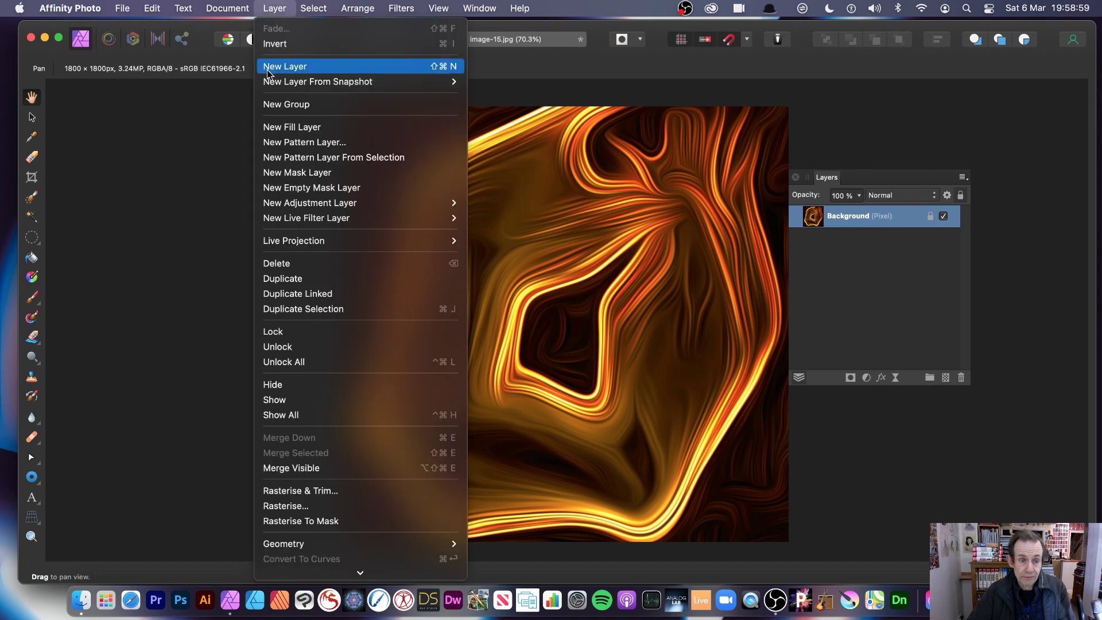
{"action": "left_click", "coordinate": [308, 277]}
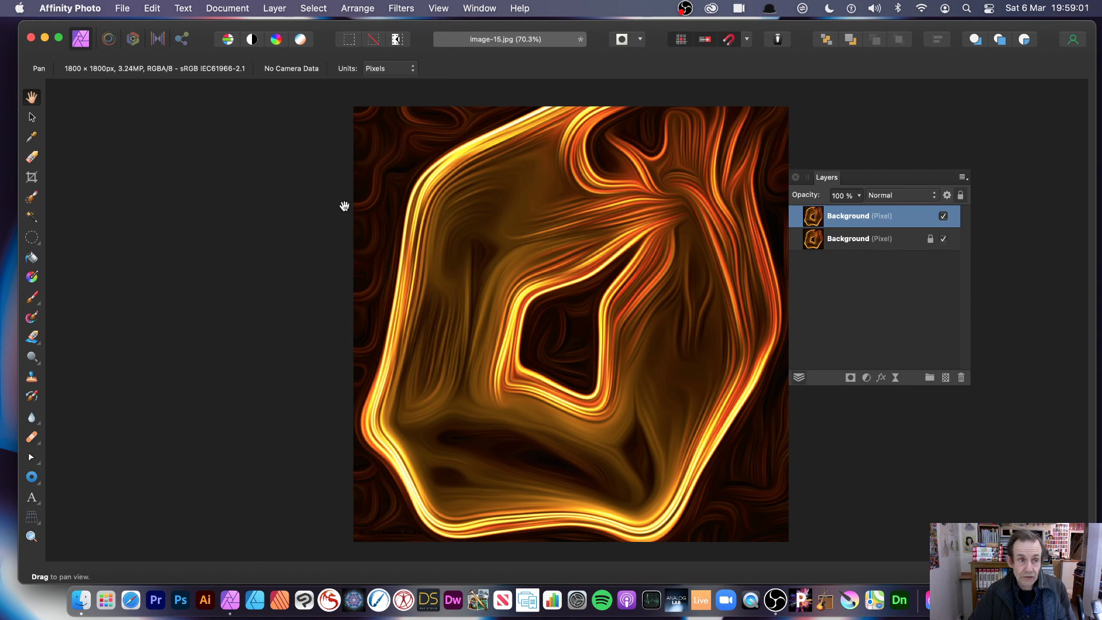
{"action": "left_click", "coordinate": [32, 117]}
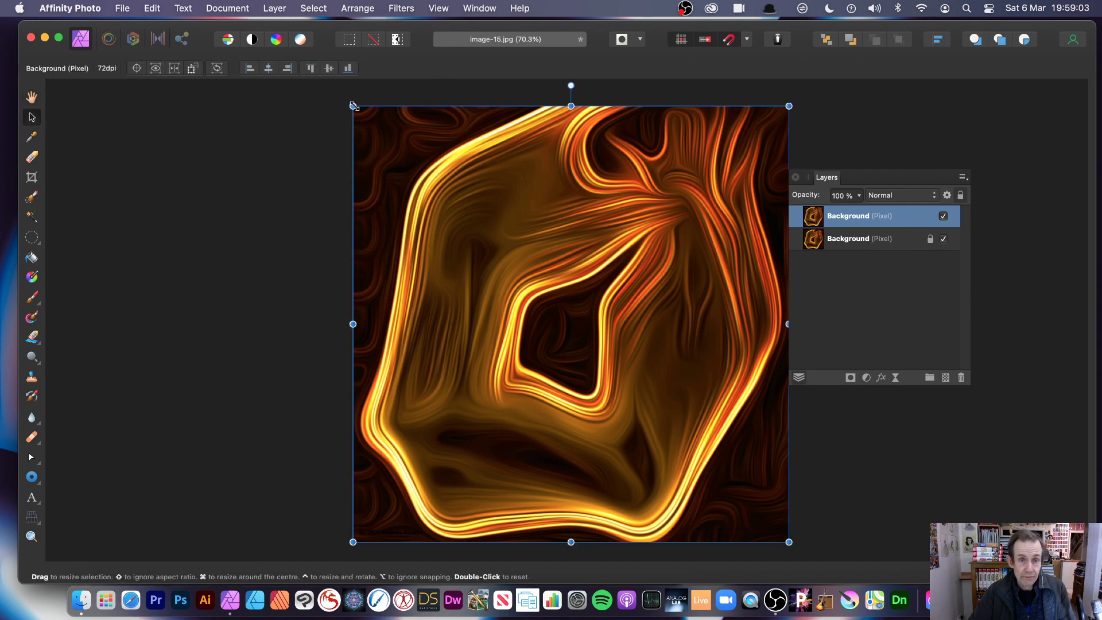
{"action": "left_click_drag", "start_coordinate": [354, 107], "coordinate": [513, 269]}
{"action": "left_click_drag", "start_coordinate": [621, 381], "coordinate": [511, 307]}
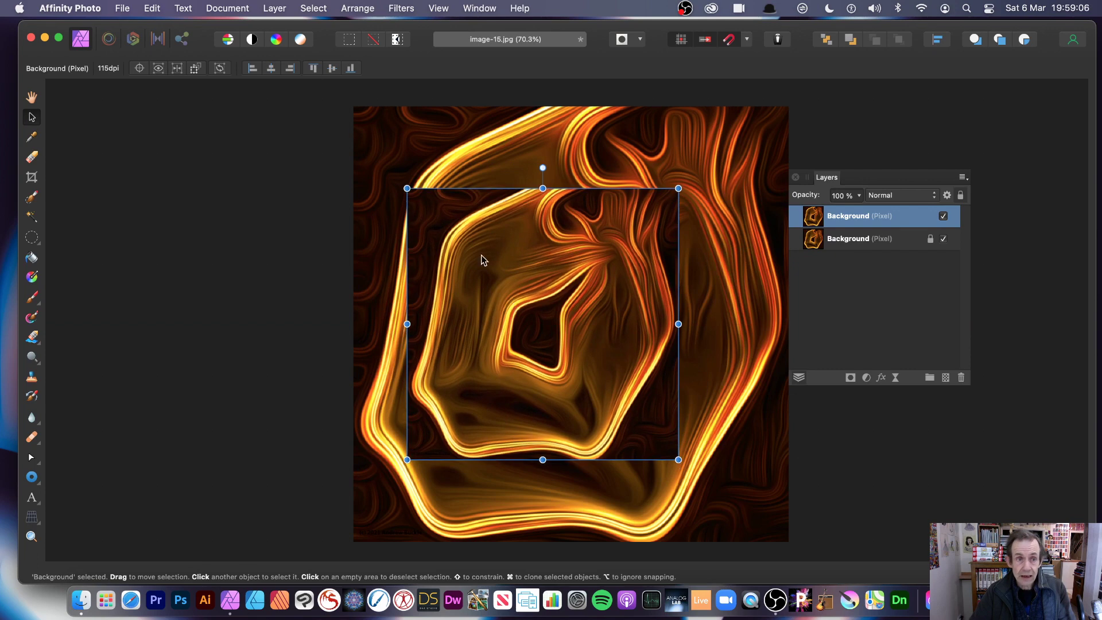
Apply a Ripple distortion with intensity 51.562 to the scaled-down copy, moving its centre beyond the image's lower-left side.
{"action": "left_click", "coordinate": [401, 8]}
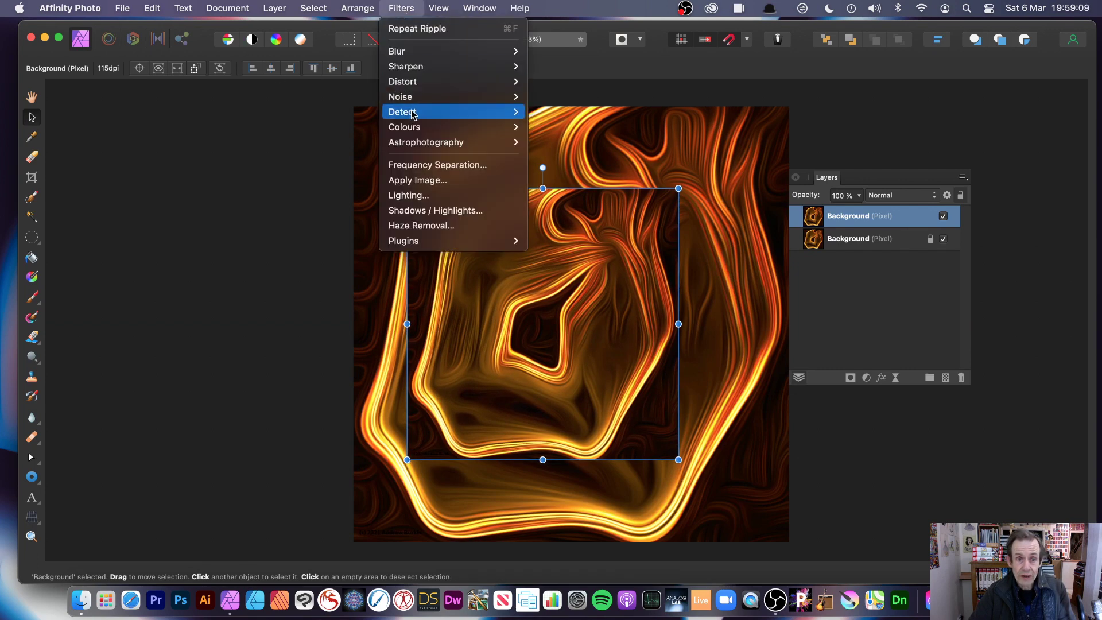
{"action": "mouse_move", "coordinate": [418, 83]}
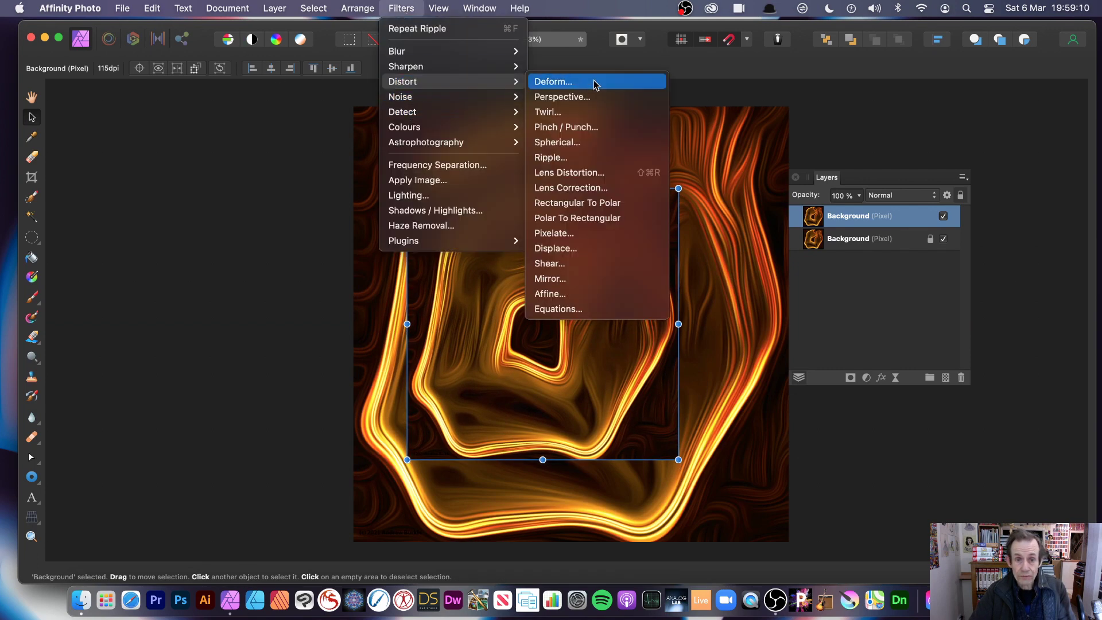
{"action": "left_click", "coordinate": [577, 158]}
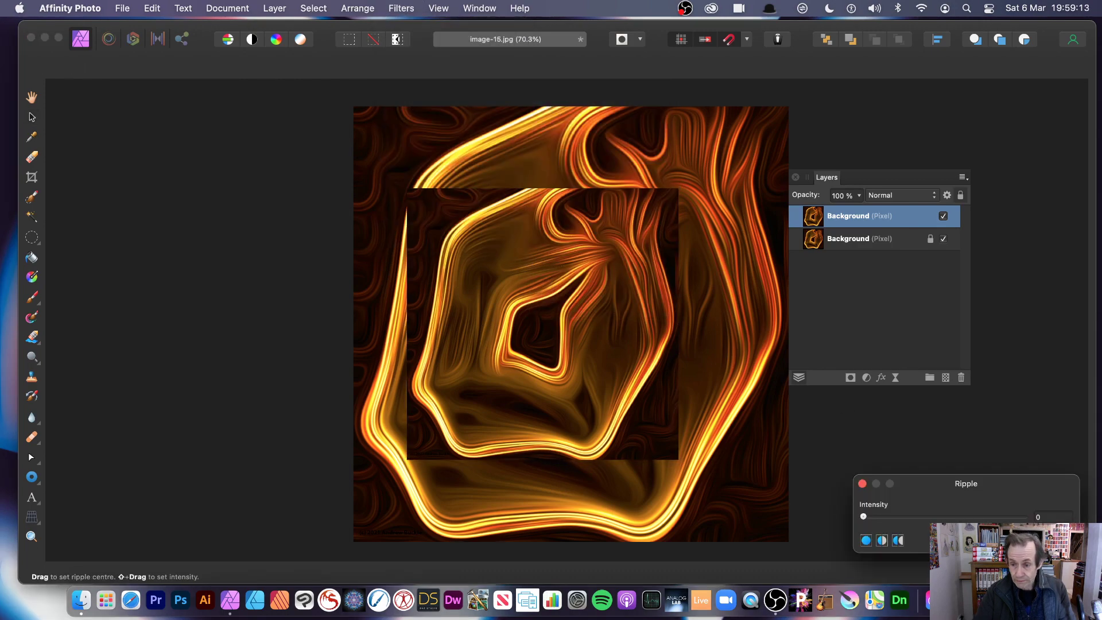
{"action": "left_click", "coordinate": [814, 487]}
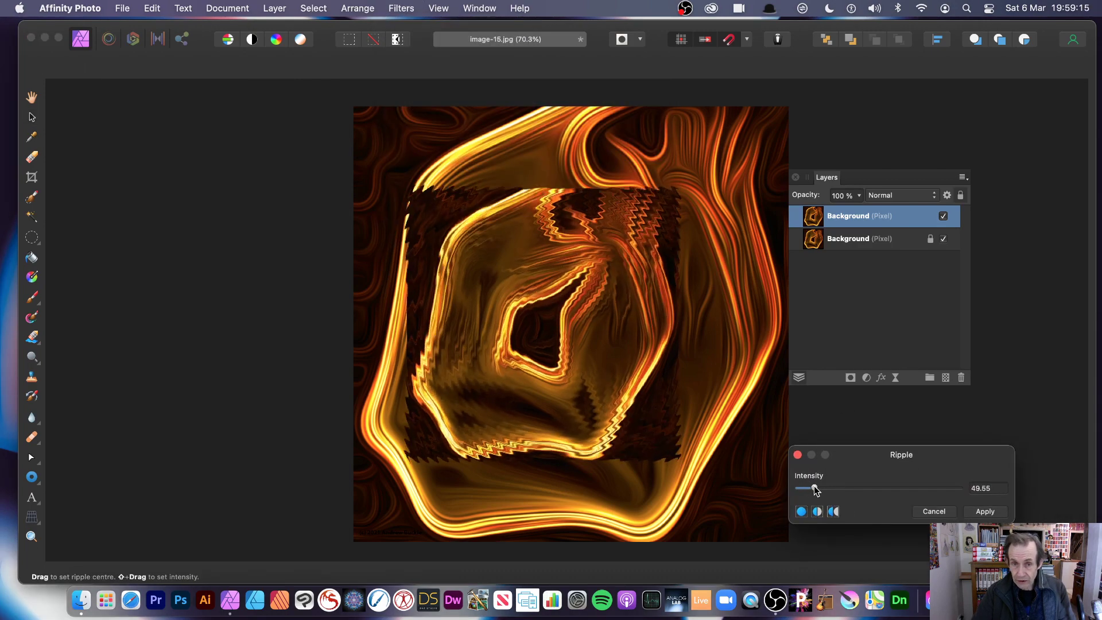
{"action": "left_click_drag", "start_coordinate": [360, 346], "coordinate": [207, 460]}
{"action": "left_click", "coordinate": [977, 511]}
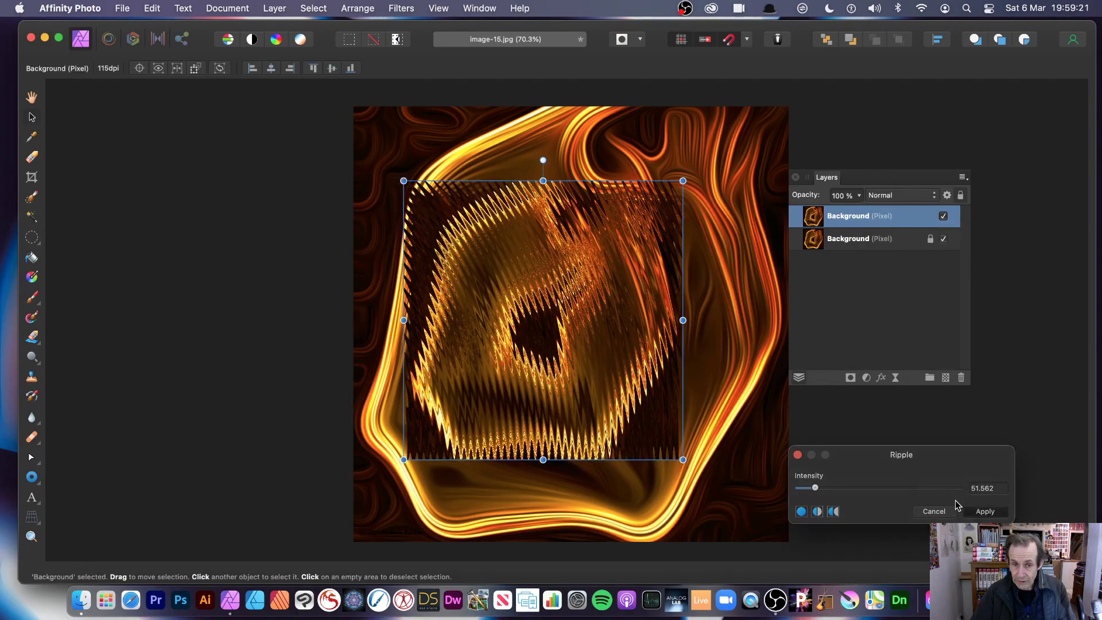
Repeat the last Ripple filter twice on the small copy and clone that layer five times across the canvas.
{"action": "left_click", "coordinate": [401, 8]}
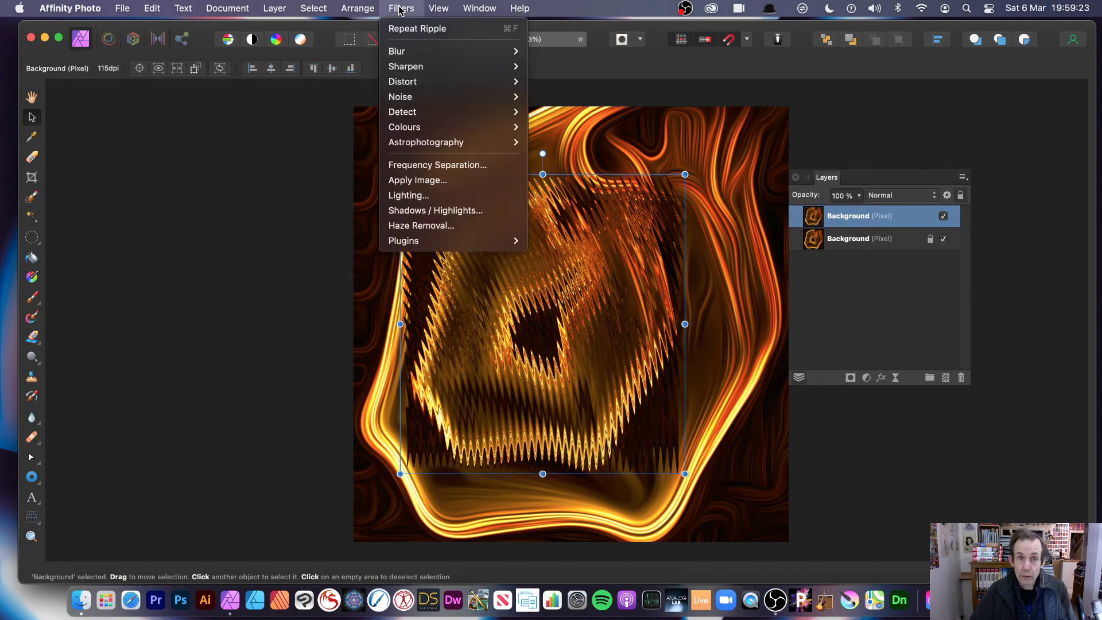
{"action": "left_click", "coordinate": [407, 27]}
{"action": "left_click", "coordinate": [401, 8]}
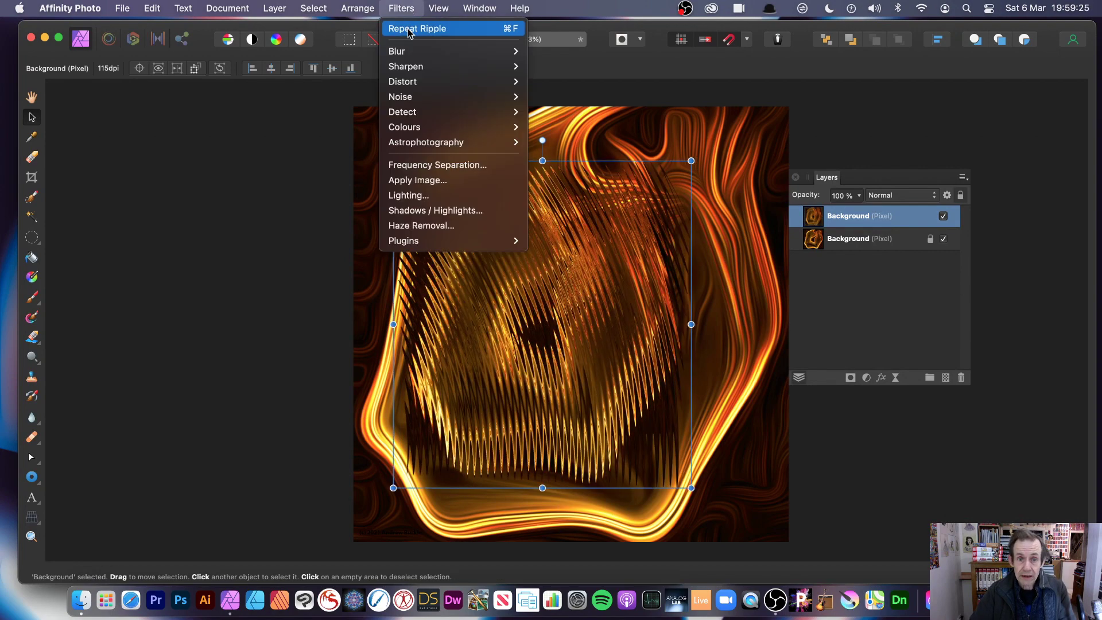
{"action": "left_click", "coordinate": [407, 27]}
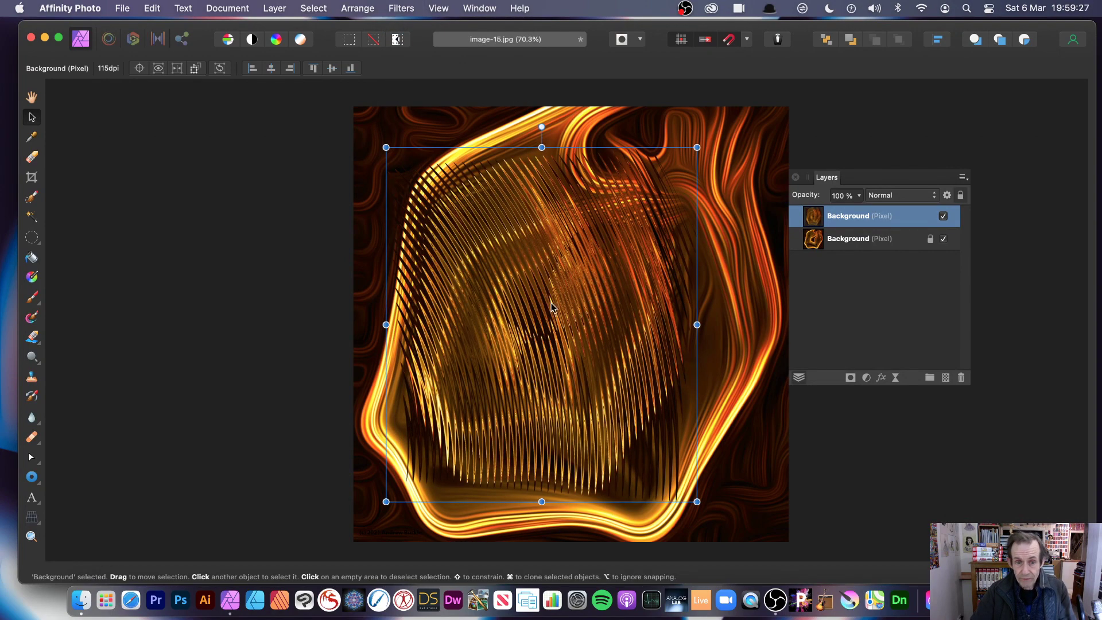
{"action": "mouse_move", "coordinate": [551, 304]}
{"action": "left_mouse_down"}
{"action": "mouse_move", "coordinate": [466, 216]}
{"action": "mouse_move", "coordinate": [472, 229]}
{"action": "mouse_move", "coordinate": [645, 317]}
{"action": "mouse_move", "coordinate": [530, 364]}
{"action": "mouse_move", "coordinate": [682, 405]}
{"action": "mouse_move", "coordinate": [704, 332]}
{"action": "mouse_move", "coordinate": [649, 239]}
{"action": "mouse_move", "coordinate": [455, 385]}
{"action": "mouse_move", "coordinate": [393, 414]}
{"action": "left_mouse_up"}
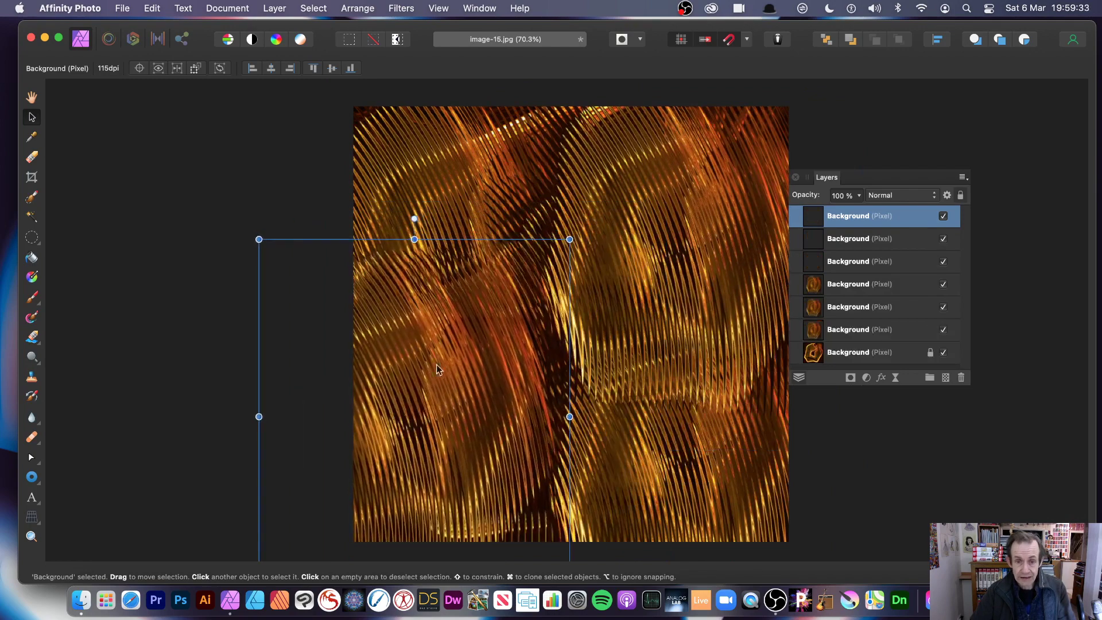
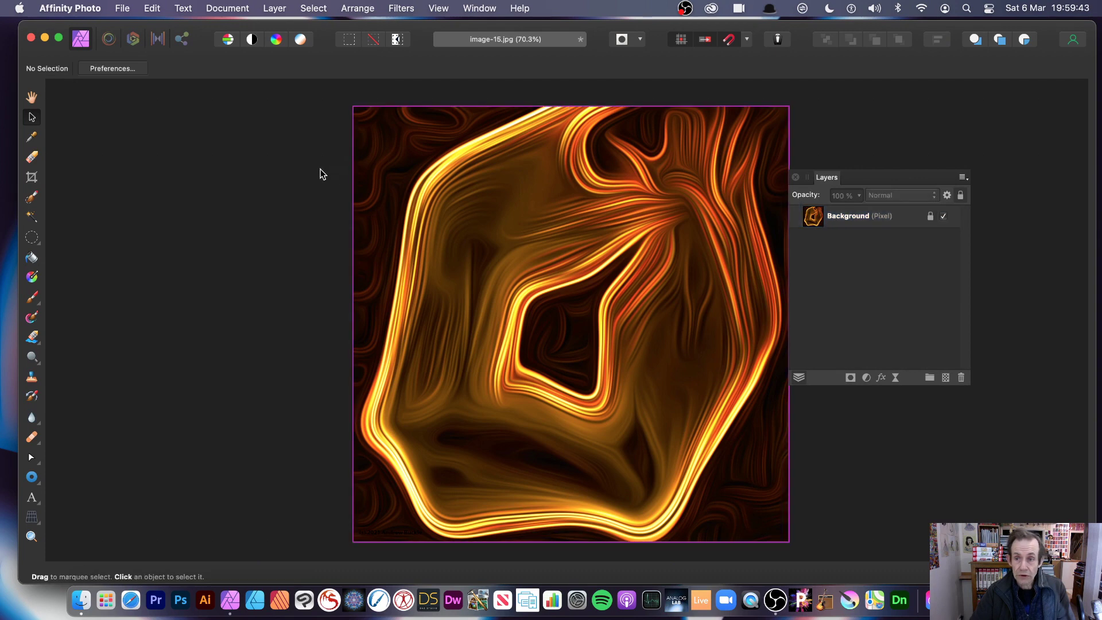
Display the document's channels and isolate Composite Red for viewing and editing.
{"action": "left_click", "coordinate": [439, 8]}
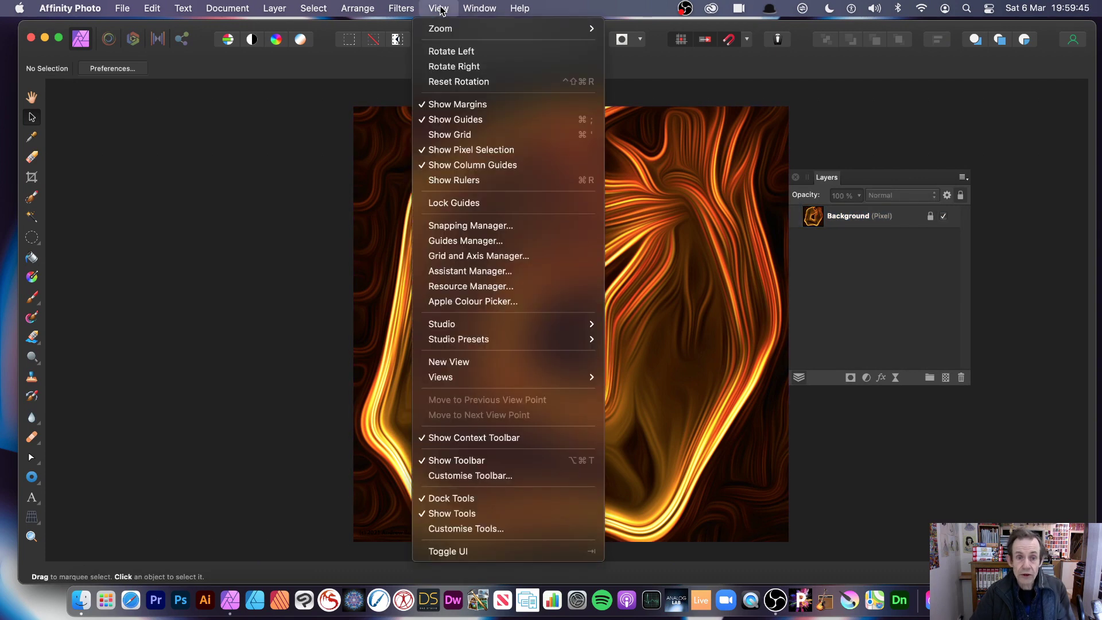
{"action": "mouse_move", "coordinate": [455, 323]}
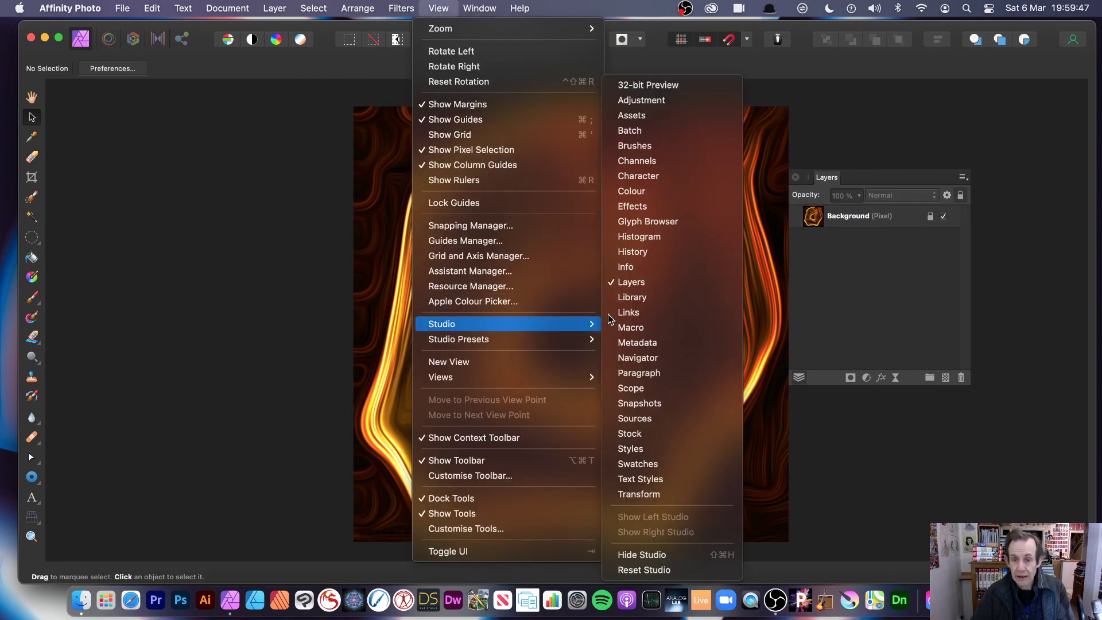
{"action": "left_click", "coordinate": [680, 164]}
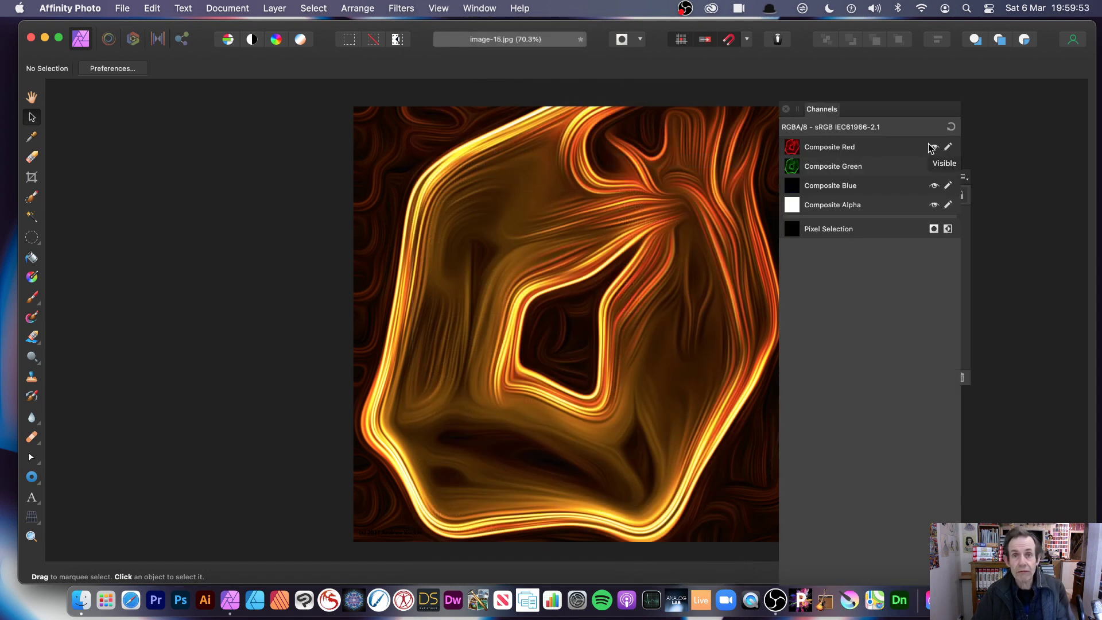
{"action": "left_click", "coordinate": [795, 148]}
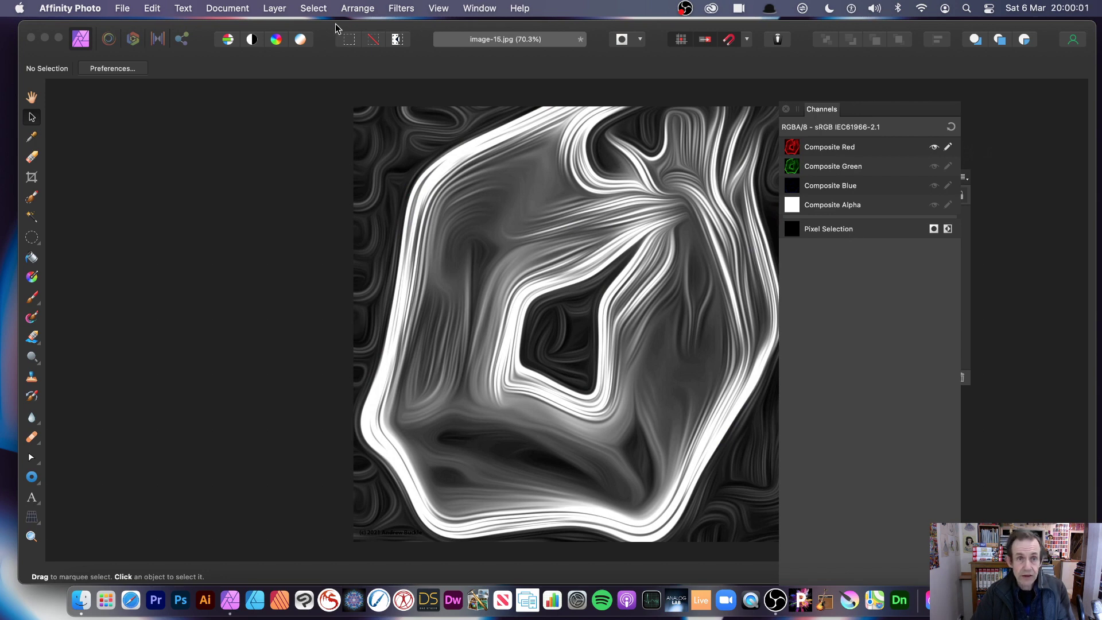
Select the background layer on the canvas so distort filters can be used on the Composite Red channel.
{"action": "left_click", "coordinate": [401, 8]}
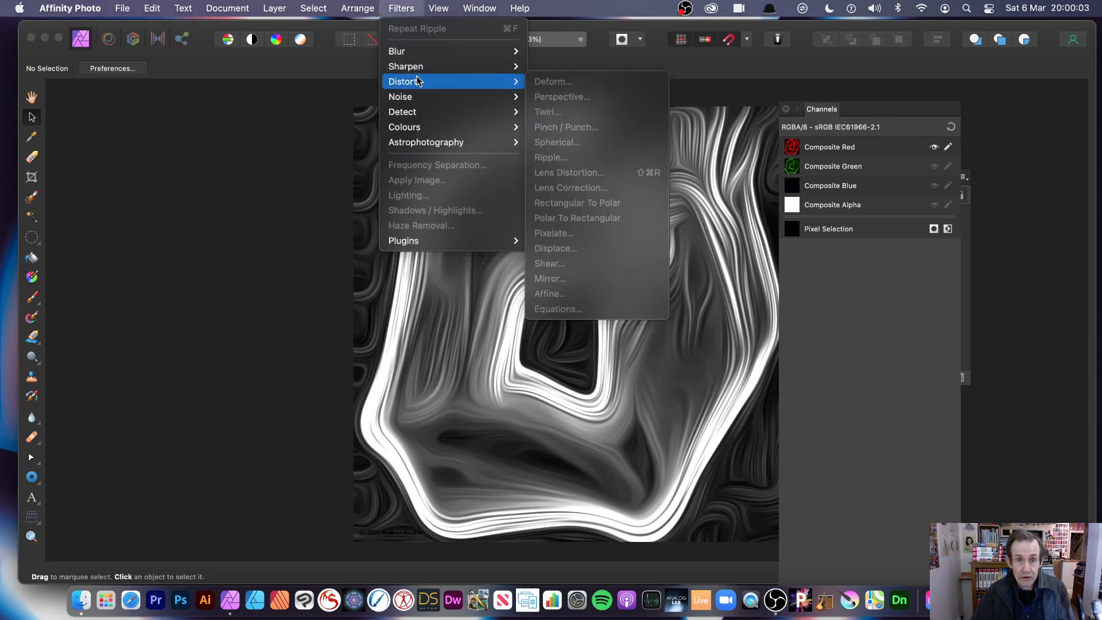
{"action": "left_click", "coordinate": [859, 185]}
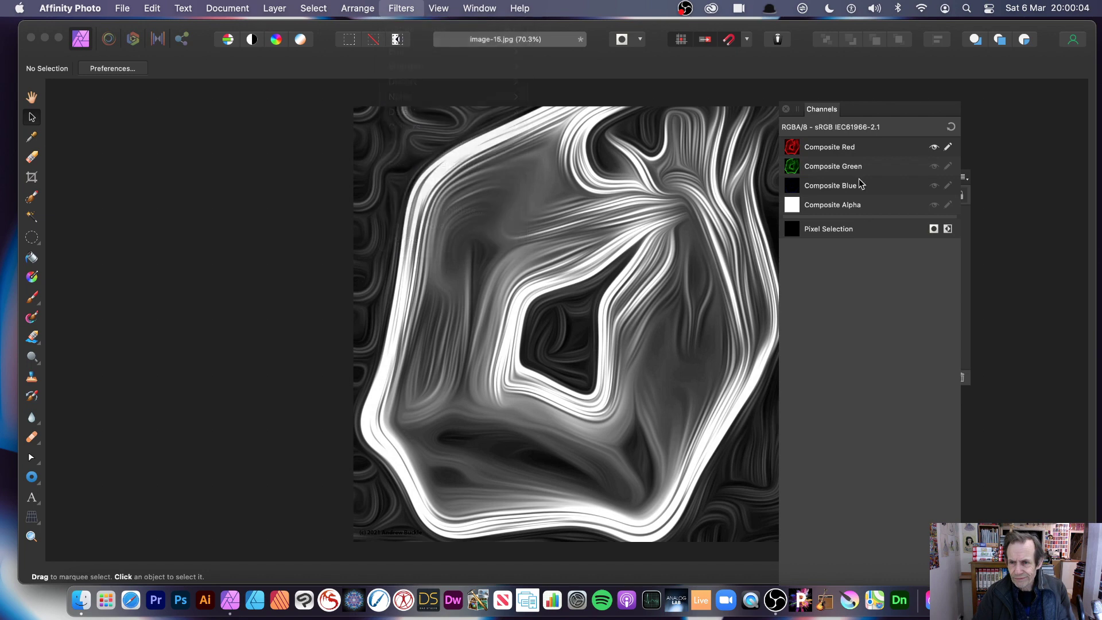
{"action": "left_click", "coordinate": [758, 293]}
{"action": "left_click", "coordinate": [827, 151]}
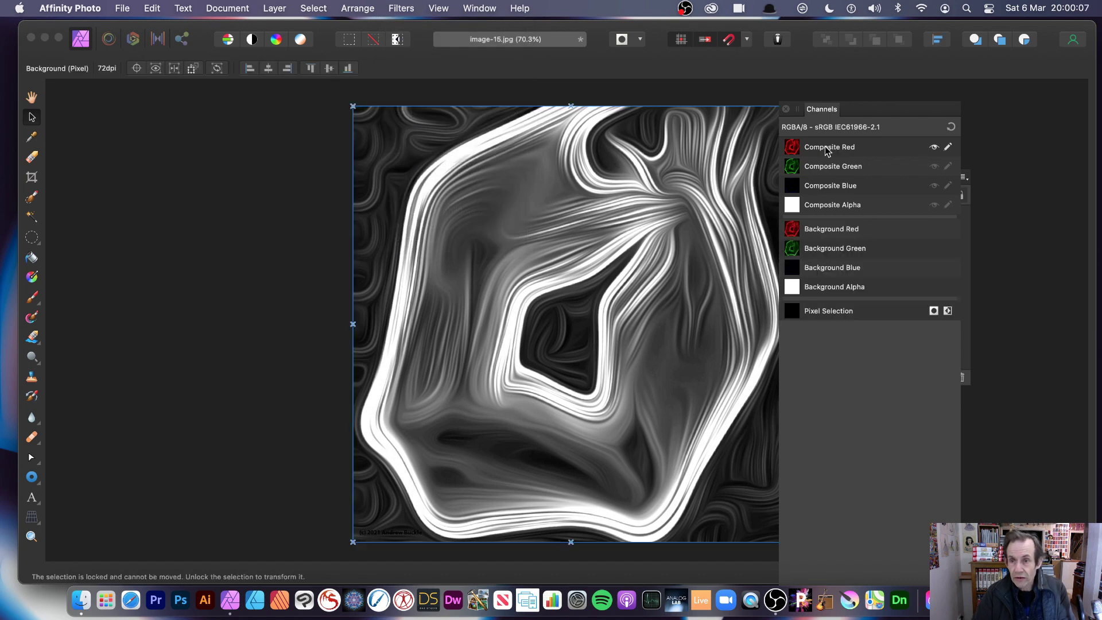
Apply a Ripple distortion with intensity 49.333 to the Composite Red channel, moving its centre beyond the image's lower-left side.
{"action": "left_click", "coordinate": [412, 9]}
{"action": "mouse_move", "coordinate": [418, 82]}
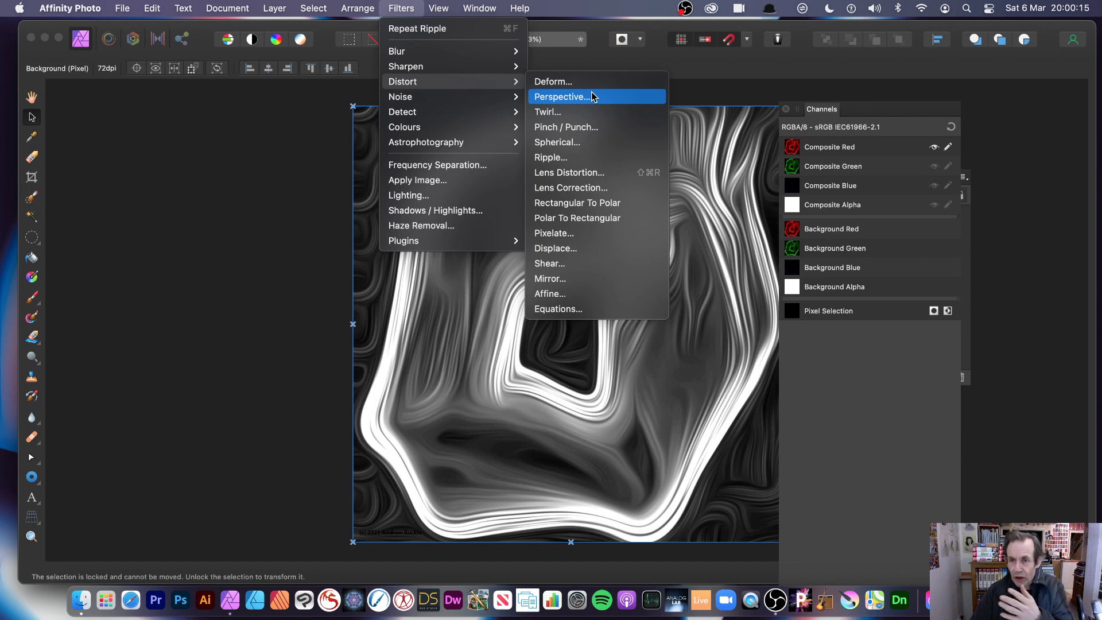
{"action": "left_click", "coordinate": [601, 157]}
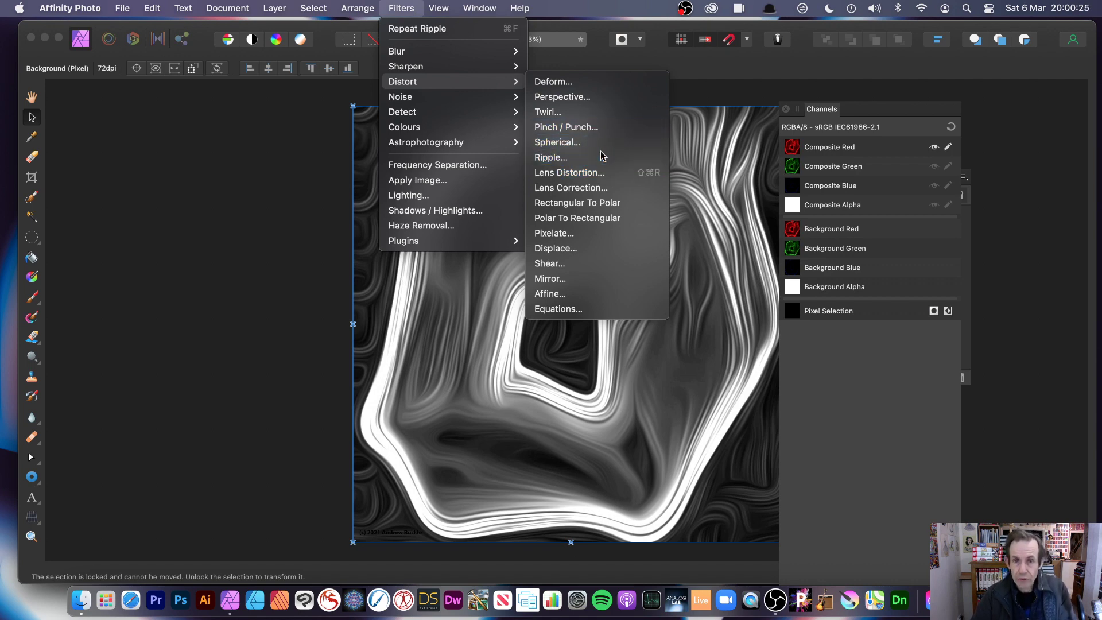
{"action": "left_click_drag", "start_coordinate": [976, 487], "coordinate": [655, 261]}
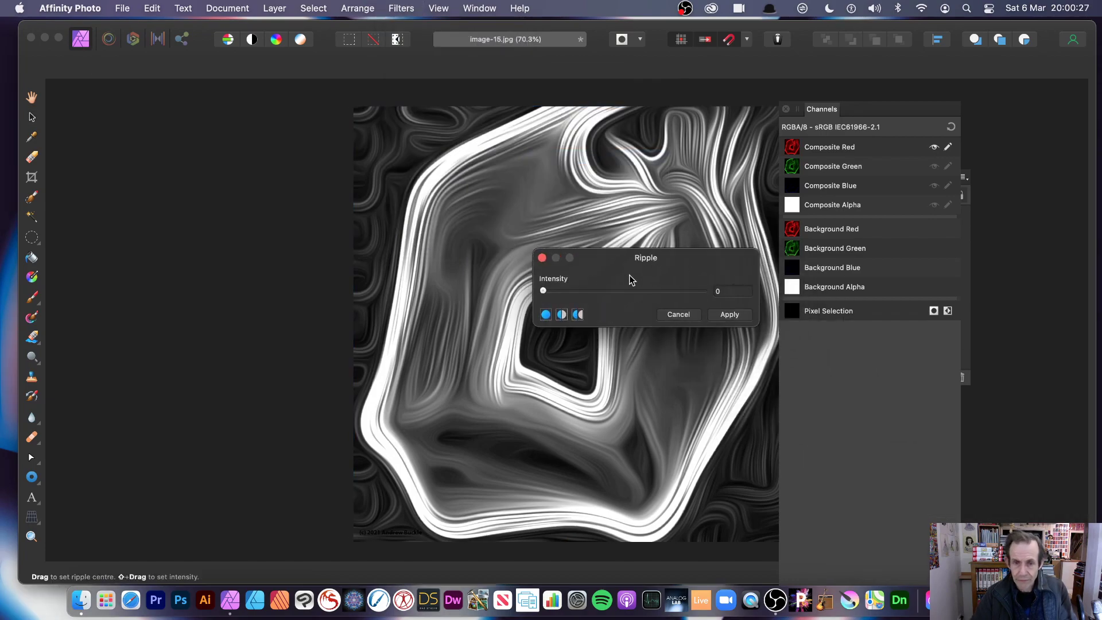
{"action": "left_click", "coordinate": [555, 291]}
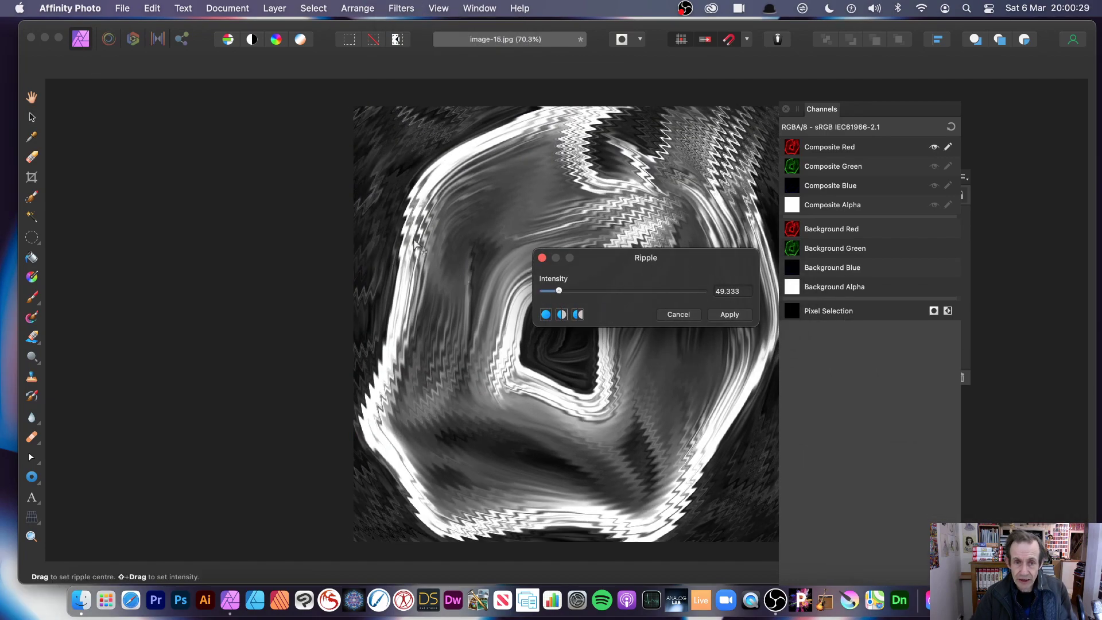
{"action": "left_click_drag", "start_coordinate": [746, 172], "coordinate": [81, 484]}
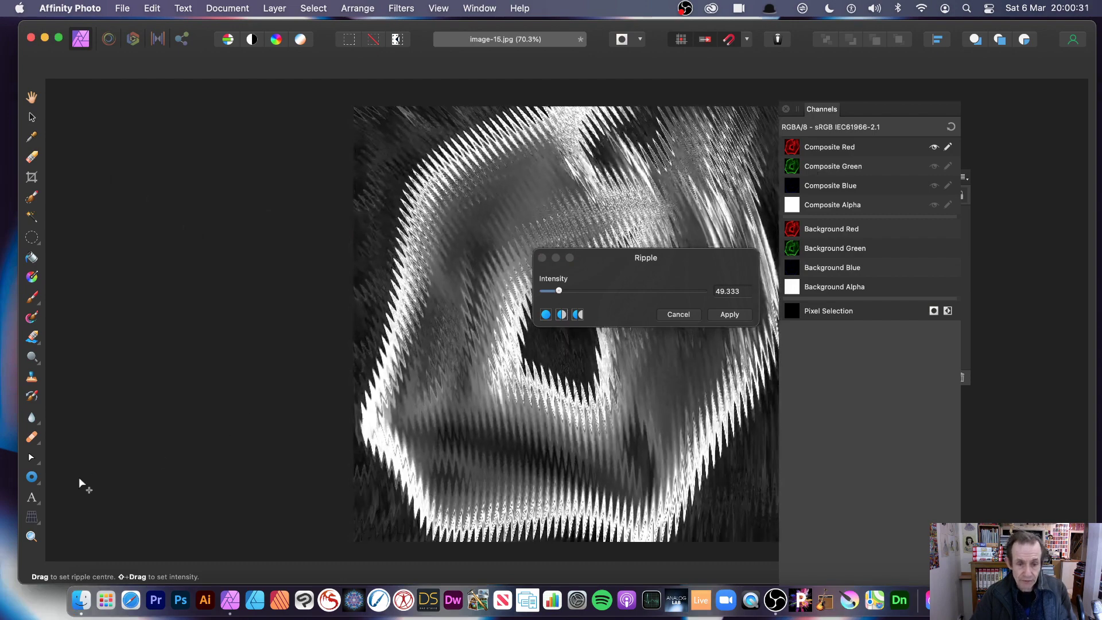
{"action": "left_click", "coordinate": [729, 314]}
{"action": "key", "text": "super+z"}
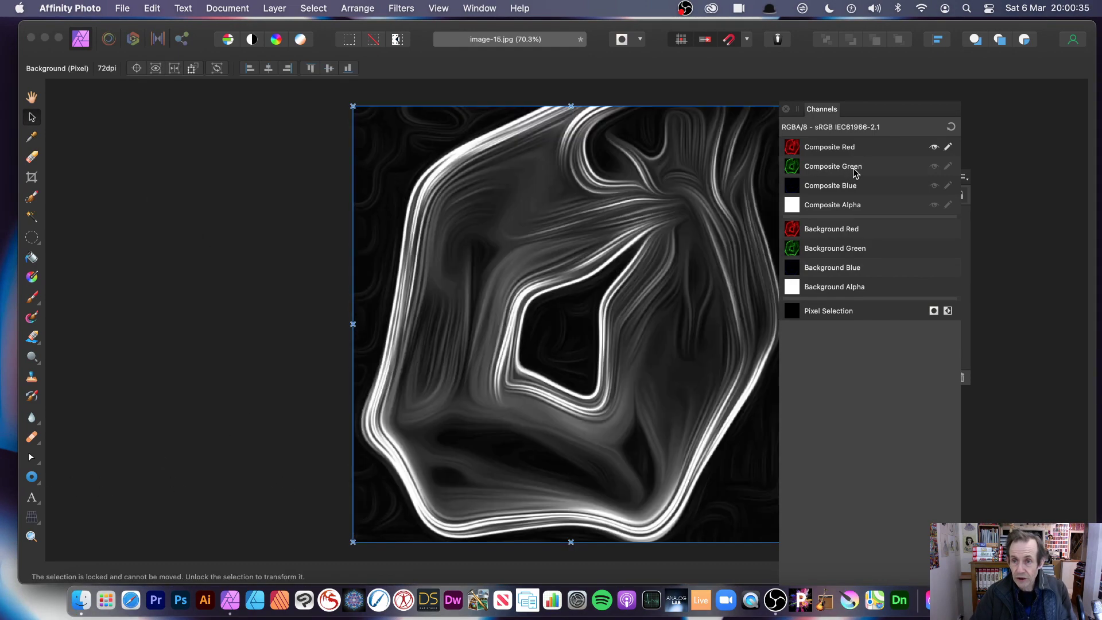
Apply a Ripple distortion with intensity 48.492 to the Composite Green channel, moving its centre beyond the image's right side.
{"action": "left_click", "coordinate": [853, 169]}
{"action": "left_click", "coordinate": [401, 8]}
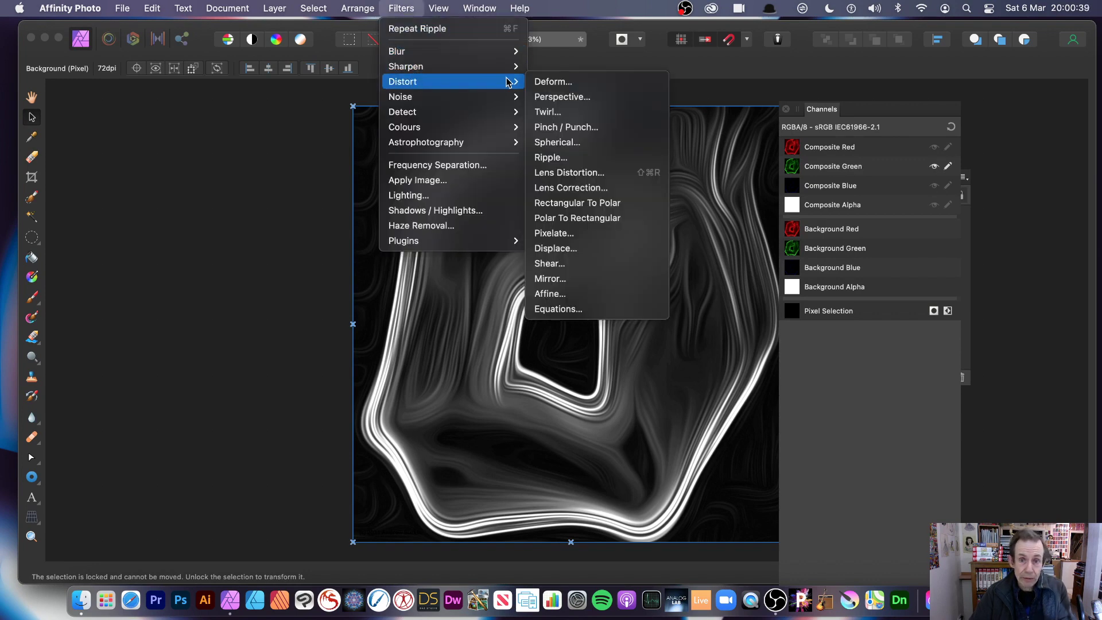
{"action": "left_click", "coordinate": [572, 157]}
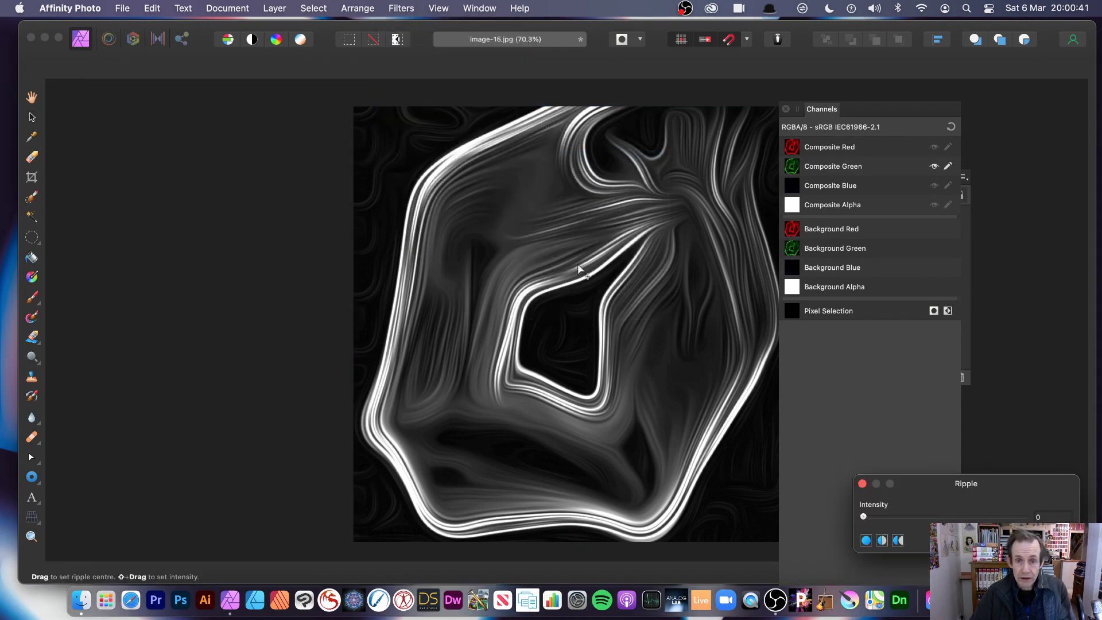
{"action": "left_click_drag", "start_coordinate": [873, 515], "coordinate": [878, 516]}
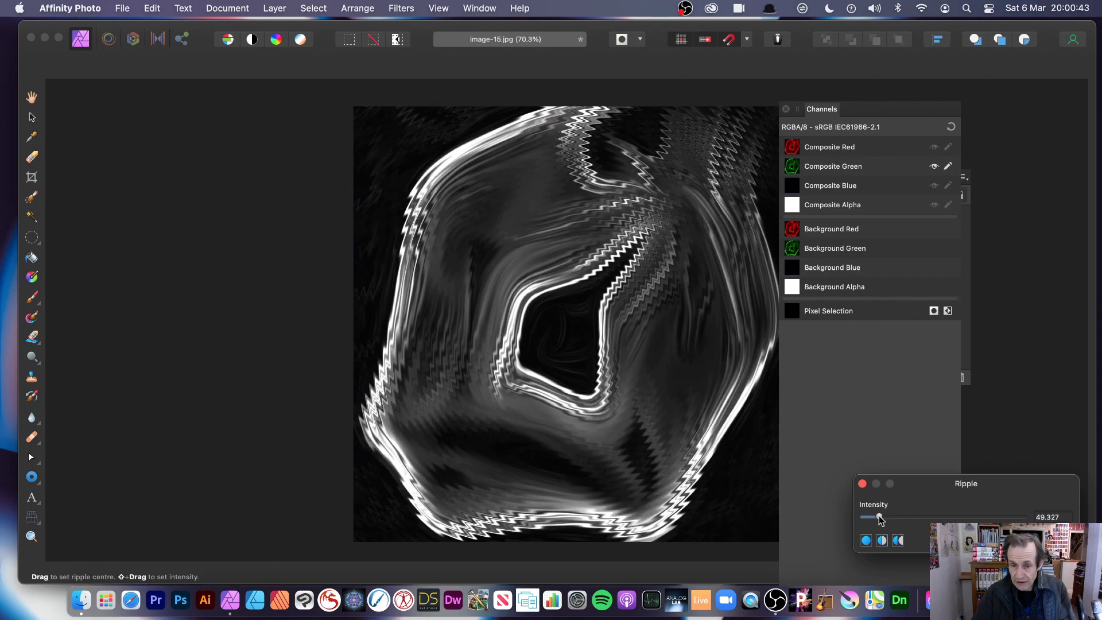
{"action": "left_click_drag", "start_coordinate": [768, 279], "coordinate": [1004, 291]}
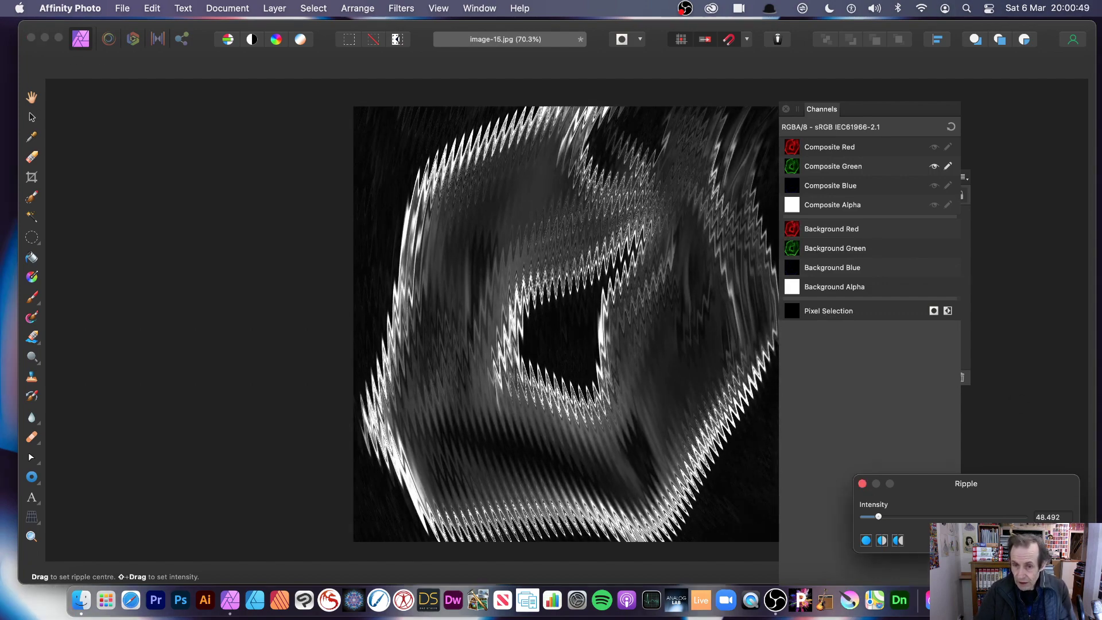
{"action": "key", "text": "Return"}
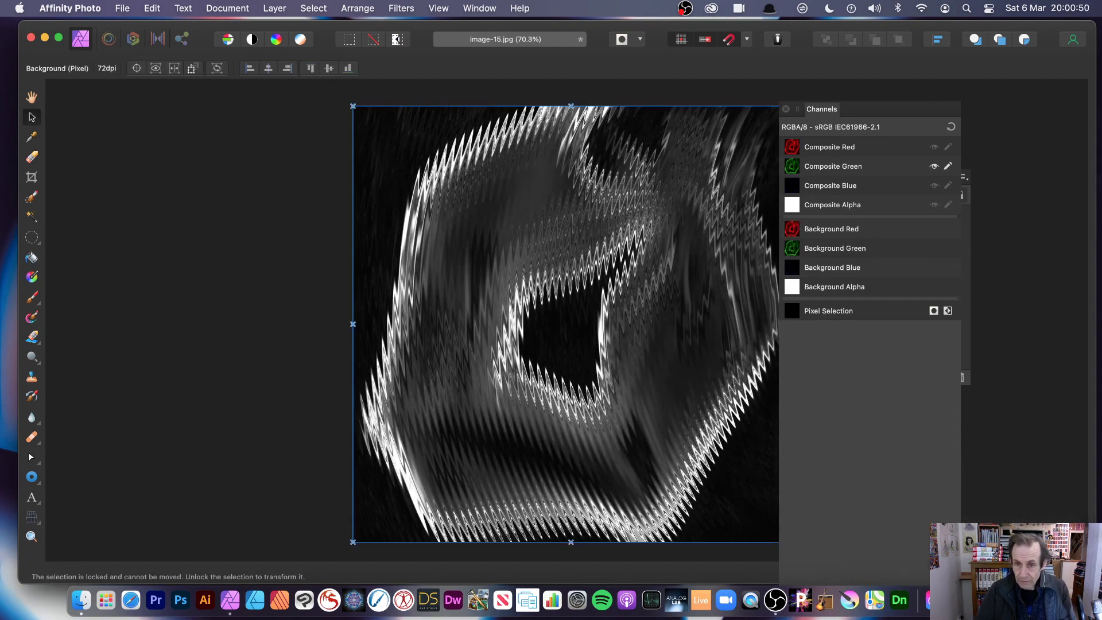
Restore all composite channels while undoing the red and green channel ripples, and put away the channel list.
{"action": "left_click", "coordinate": [952, 128]}
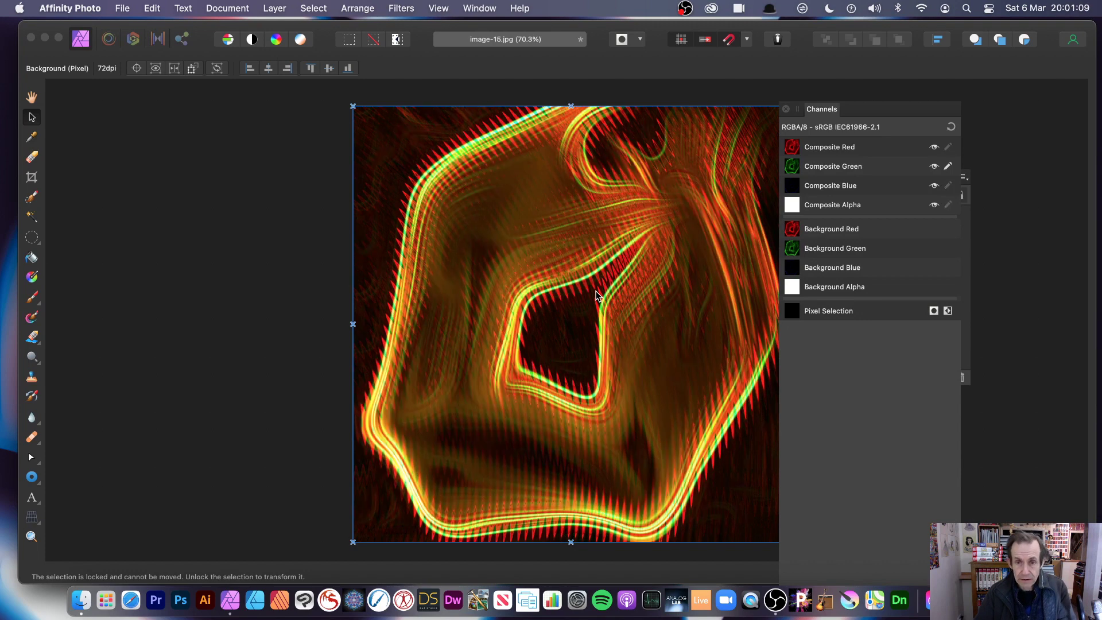
{"action": "key", "text": "super+z"}
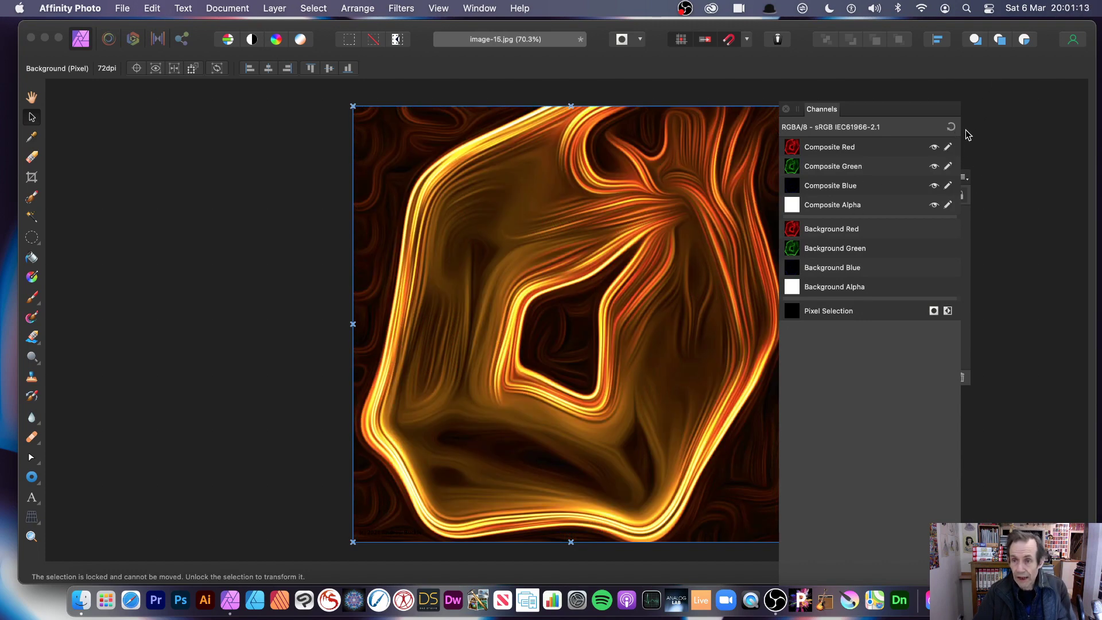
{"action": "left_click_drag", "start_coordinate": [821, 110], "coordinate": [950, 123]}
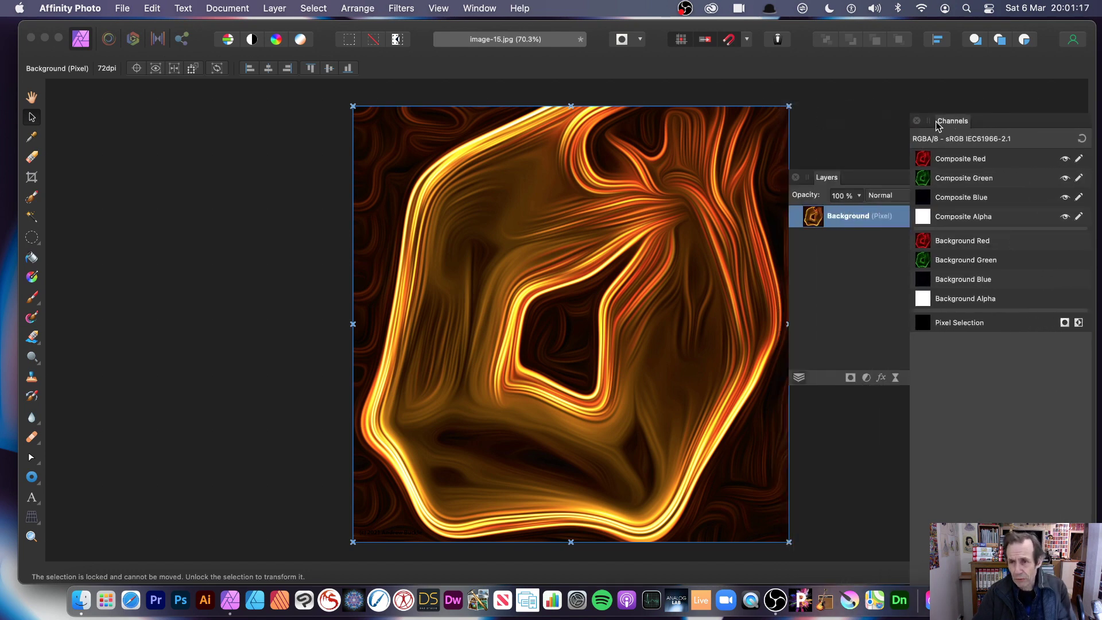
{"action": "left_click", "coordinate": [916, 121]}
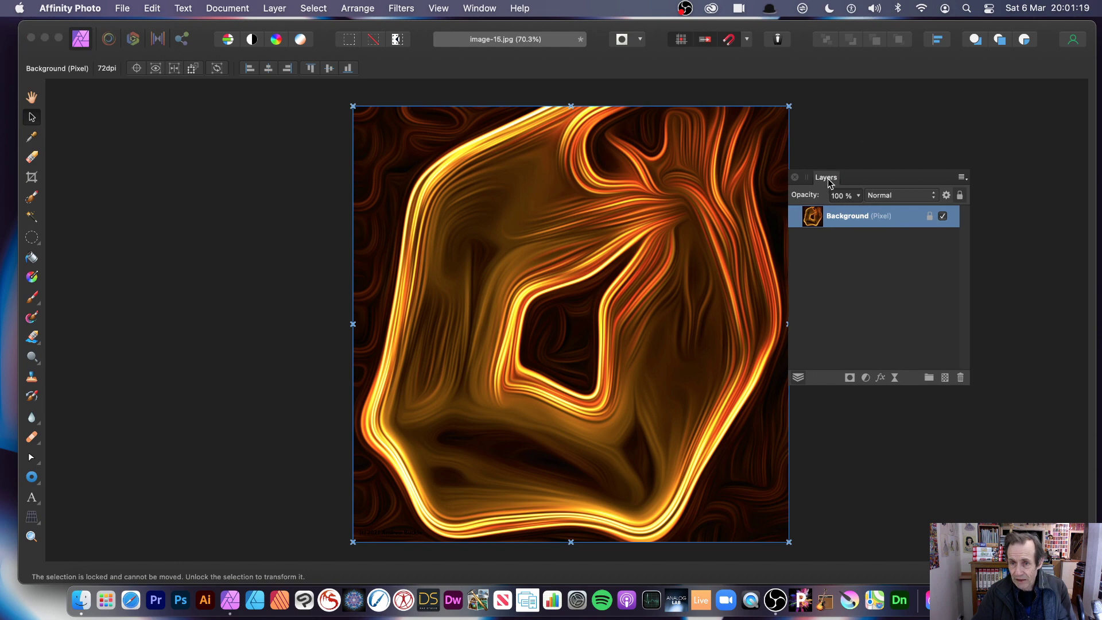
{"action": "left_click_drag", "start_coordinate": [821, 177], "coordinate": [789, 158]}
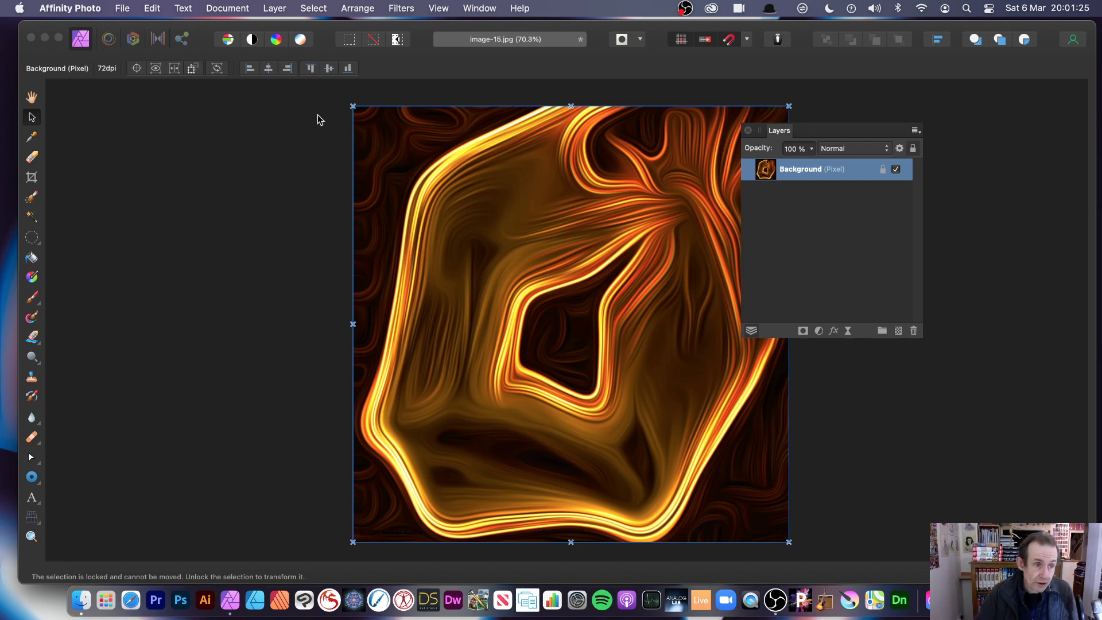
Make a circular marquee selection around the central shape and feather it with a radius of 133.1 px.
{"action": "left_click", "coordinate": [32, 238]}
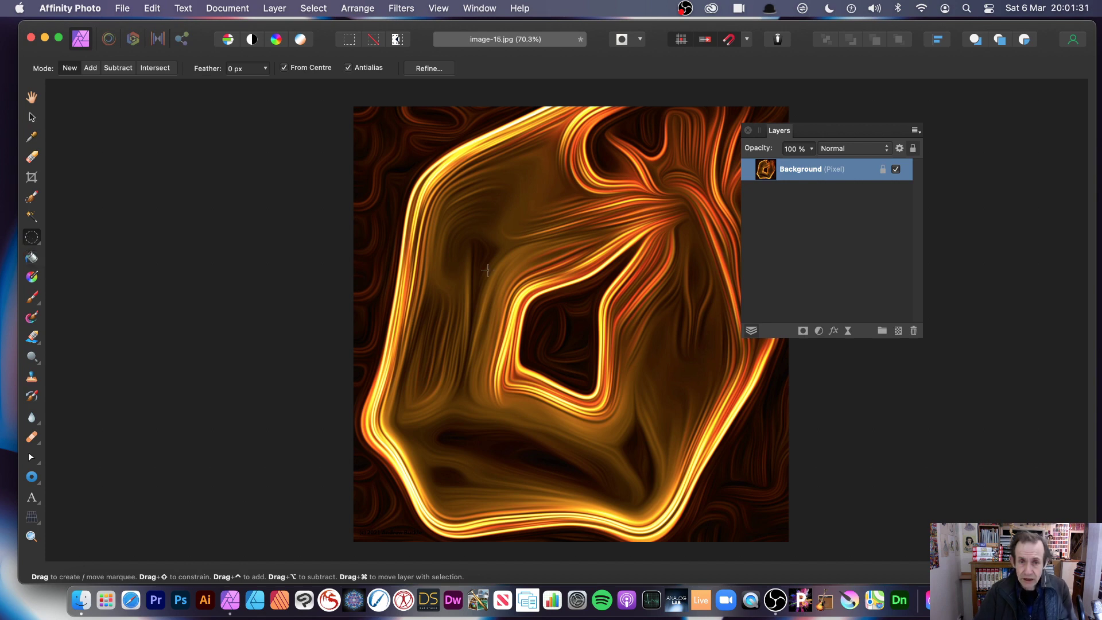
{"action": "left_click_drag", "start_coordinate": [551, 324], "coordinate": [432, 201]}
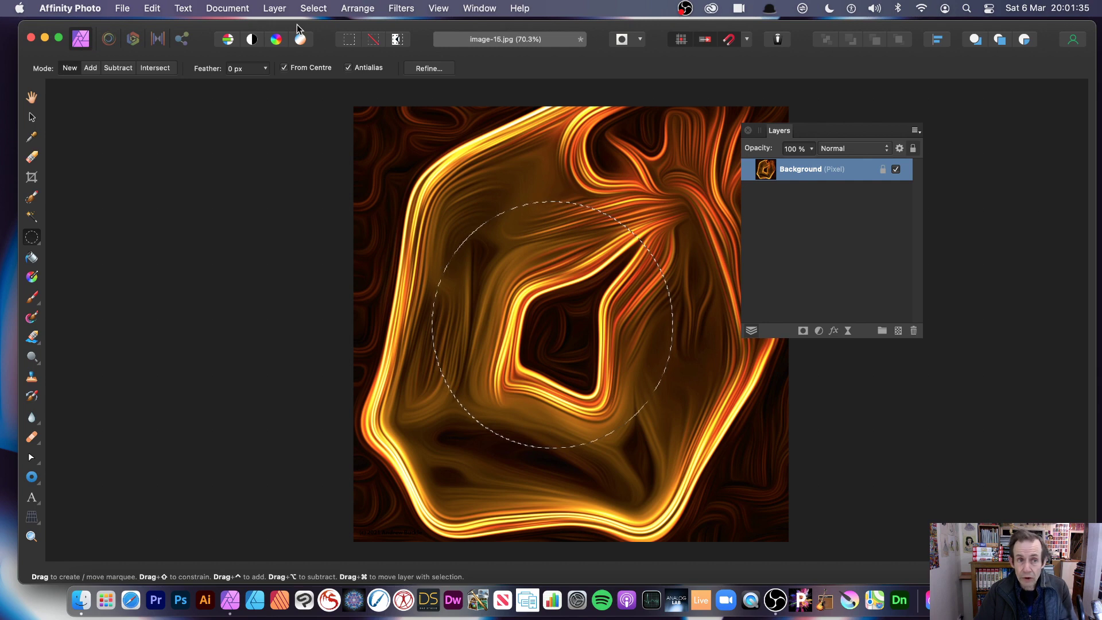
{"action": "left_click", "coordinate": [314, 8]}
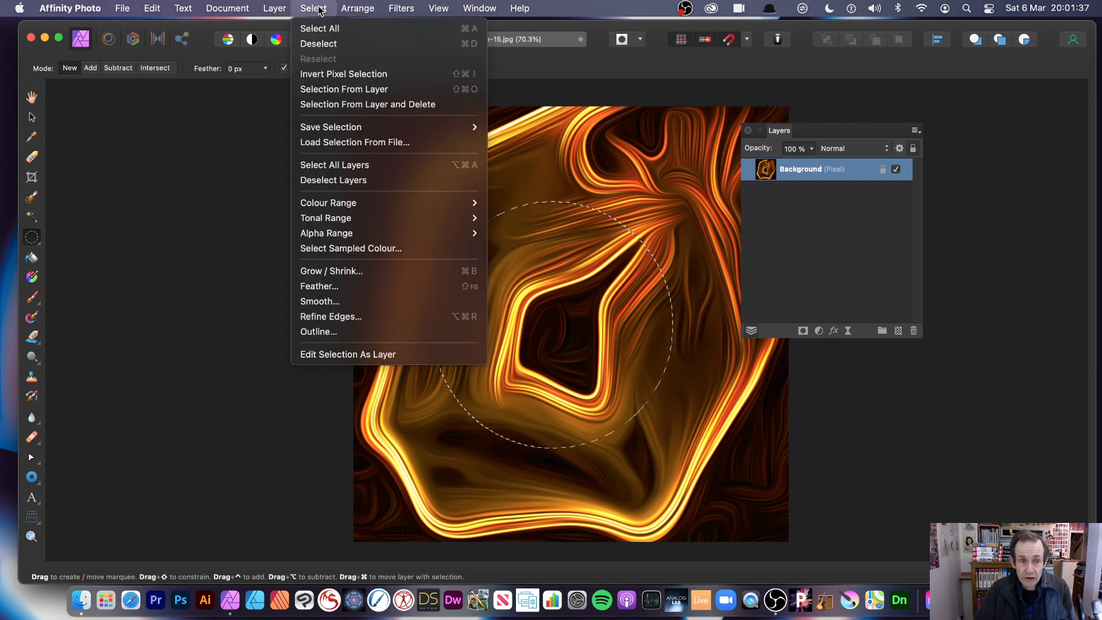
{"action": "left_click", "coordinate": [351, 286]}
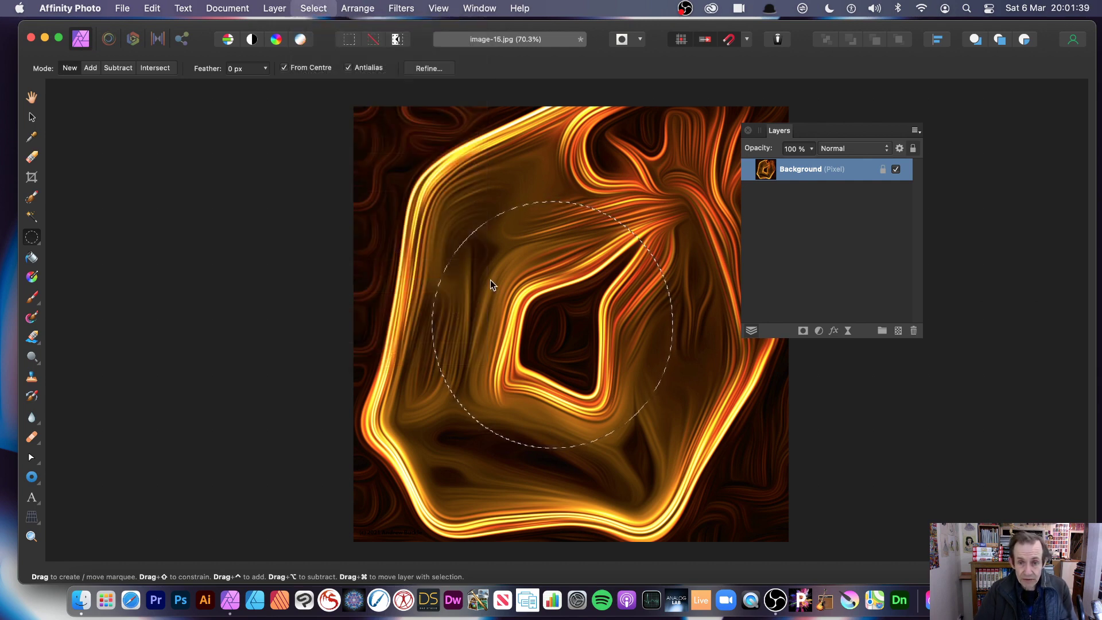
{"action": "left_click_drag", "start_coordinate": [863, 516], "coordinate": [887, 516]}
{"action": "left_click_drag", "start_coordinate": [926, 484], "coordinate": [571, 323]}
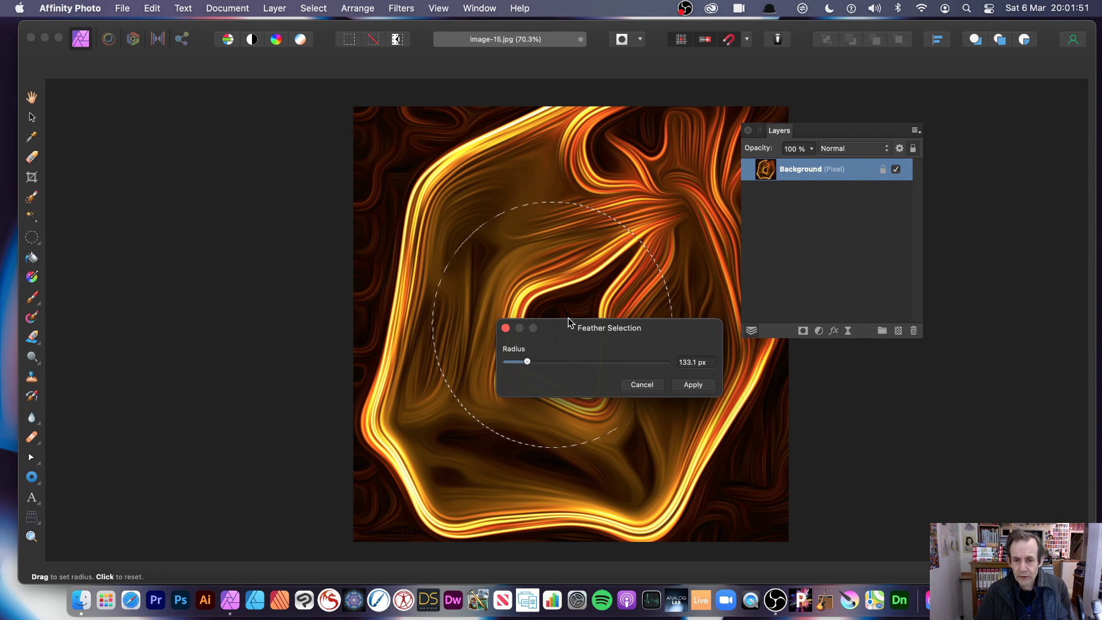
{"action": "left_click", "coordinate": [692, 384]}
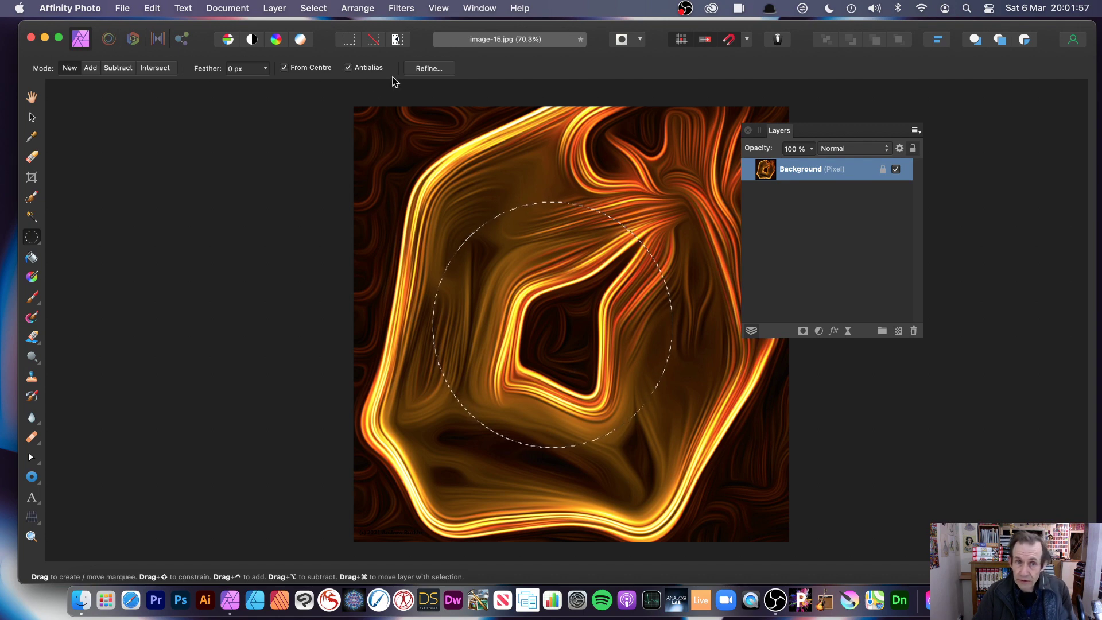
Apply a Ripple distortion with intensity 59.669 inside the feathered circular selection on the background layer.
{"action": "left_click", "coordinate": [401, 9]}
{"action": "mouse_move", "coordinate": [413, 82]}
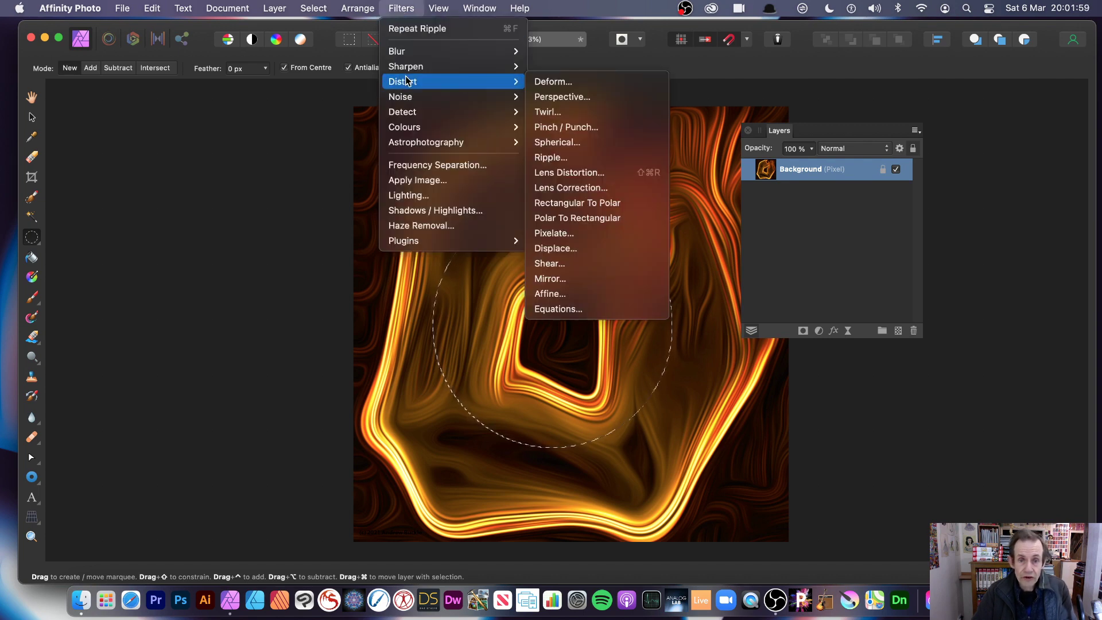
{"action": "left_click", "coordinate": [591, 156]}
{"action": "left_click_drag", "start_coordinate": [956, 484], "coordinate": [681, 315]}
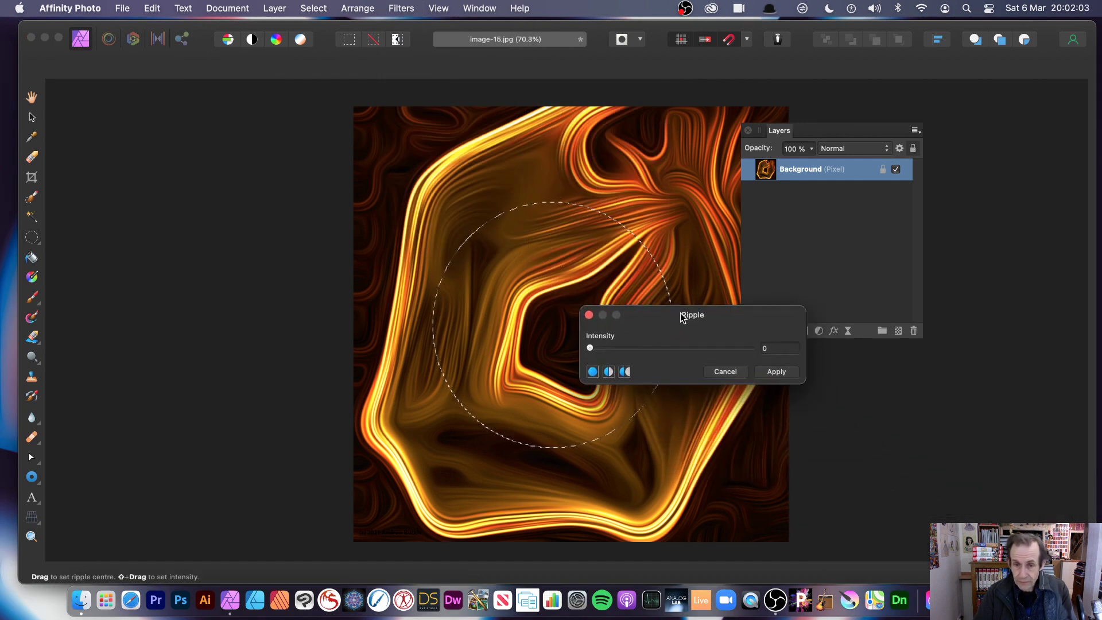
{"action": "mouse_move", "coordinate": [588, 348]}
{"action": "left_mouse_down"}
{"action": "mouse_move", "coordinate": [630, 347]}
{"action": "mouse_move", "coordinate": [607, 346]}
{"action": "left_mouse_up"}
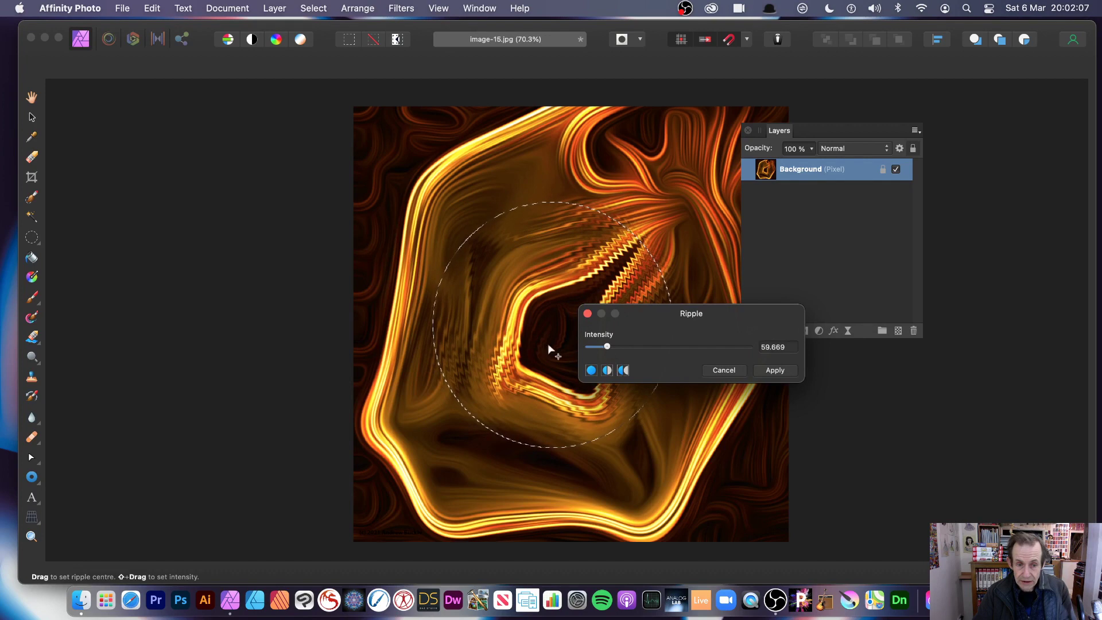
{"action": "left_click", "coordinate": [769, 370]}
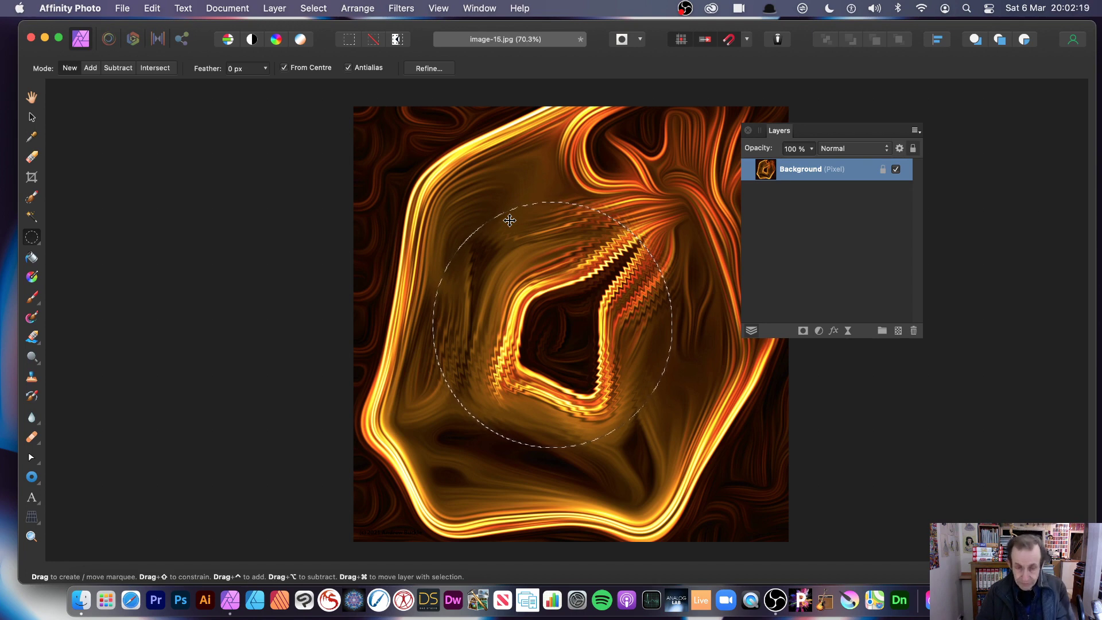
Undo the ripple inside the circular selection and deselect the area.
{"action": "key", "text": "super+z"}
{"action": "left_click", "coordinate": [313, 8]}
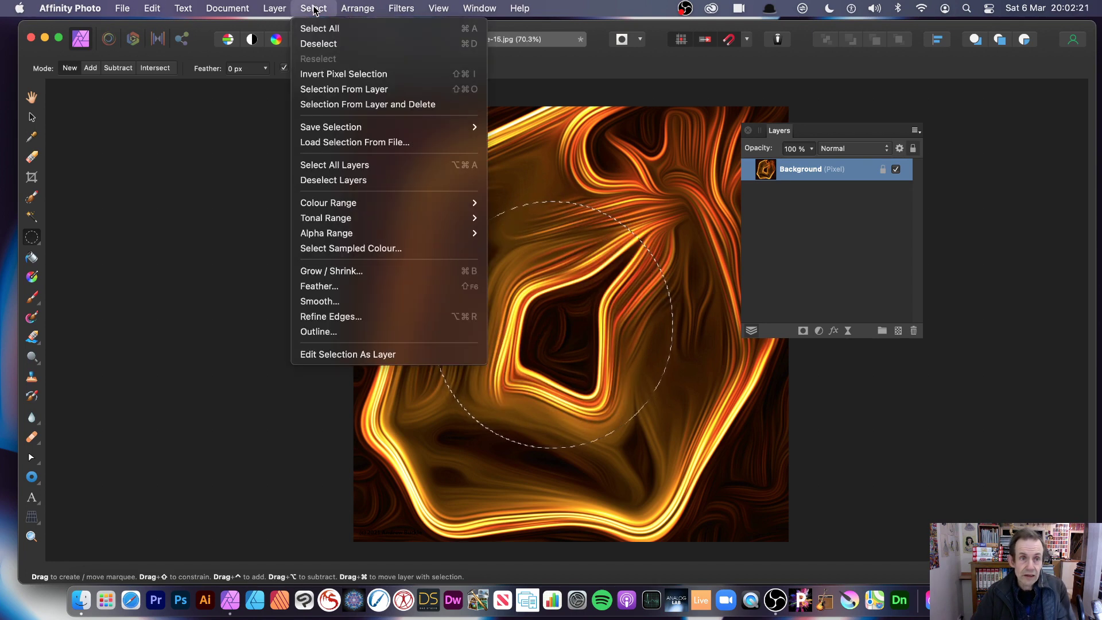
{"action": "left_click", "coordinate": [320, 43]}
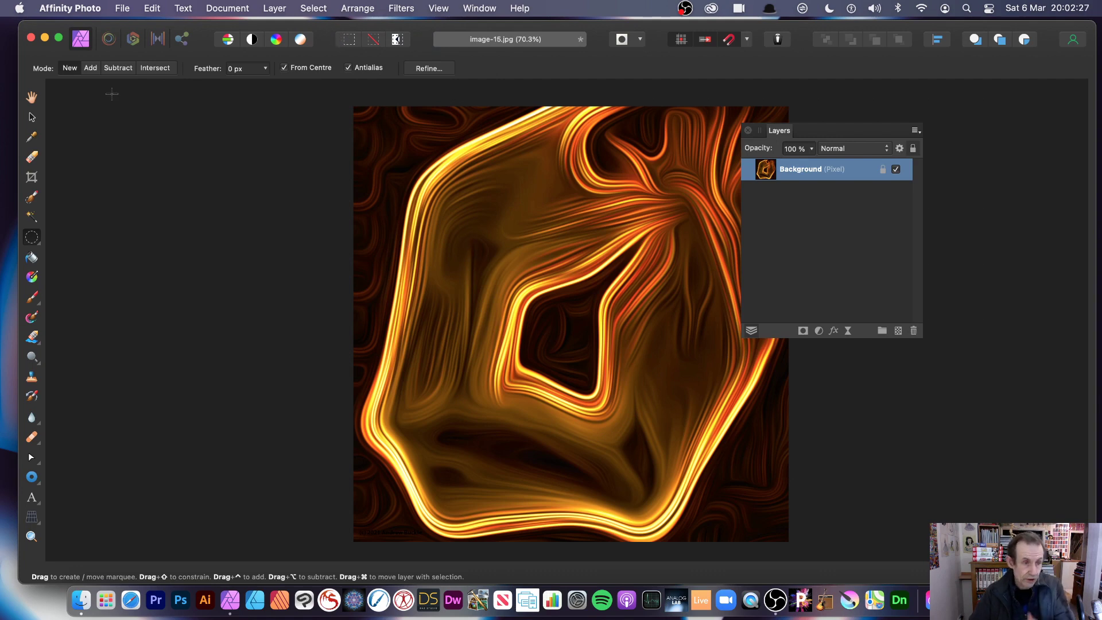
Draw a white rounded rectangle with 25% corners over the central shape of the image.
{"action": "left_click", "coordinate": [32, 481]}
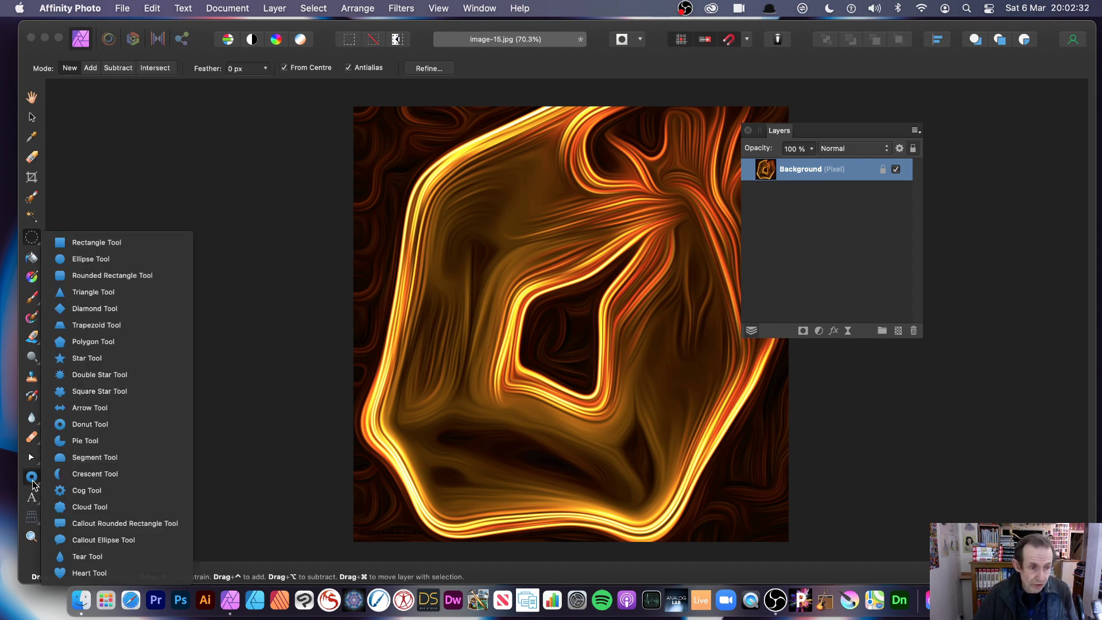
{"action": "left_click", "coordinate": [150, 278]}
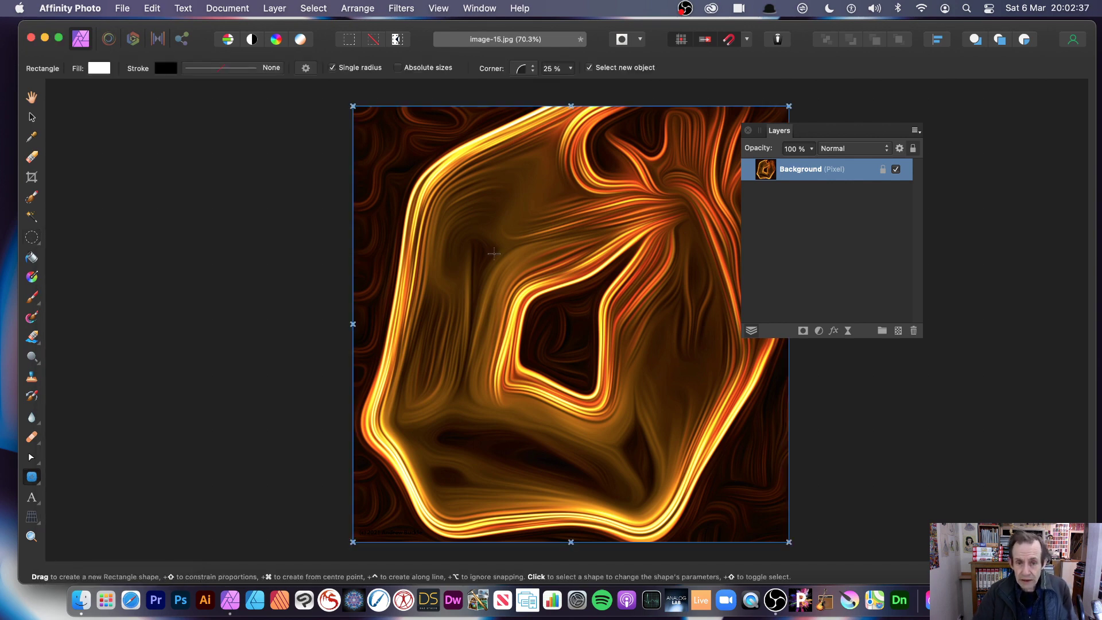
{"action": "left_click_drag", "start_coordinate": [494, 253], "coordinate": [648, 388]}
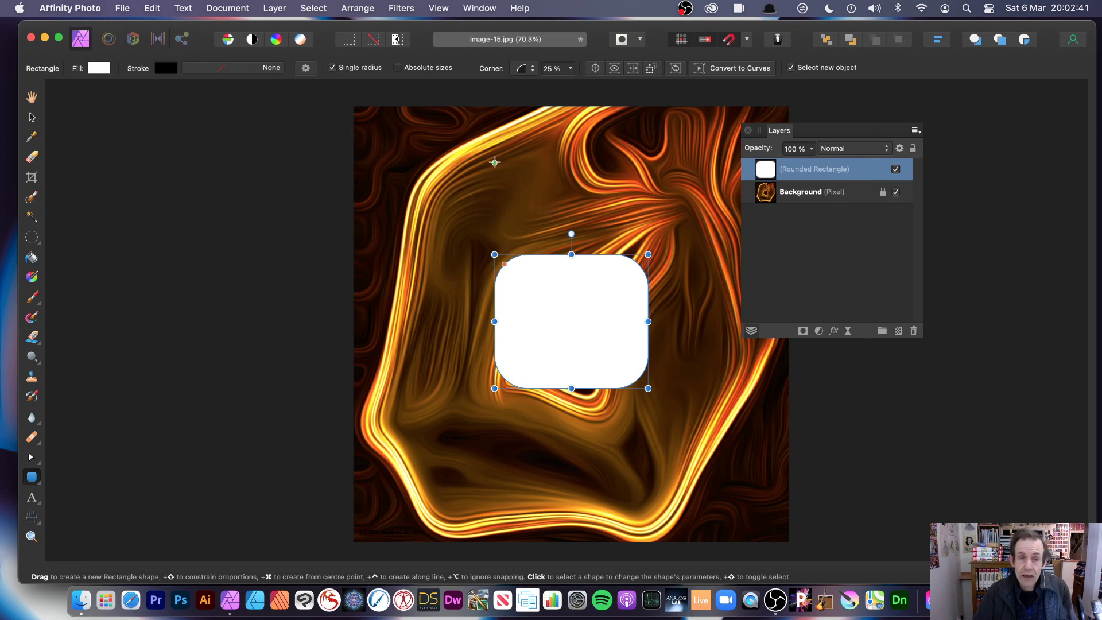
Apply a Ripple distortion with intensity 36.53 to the rounded rectangle, moving its centre beyond the image's left side.
{"action": "left_click", "coordinate": [401, 8]}
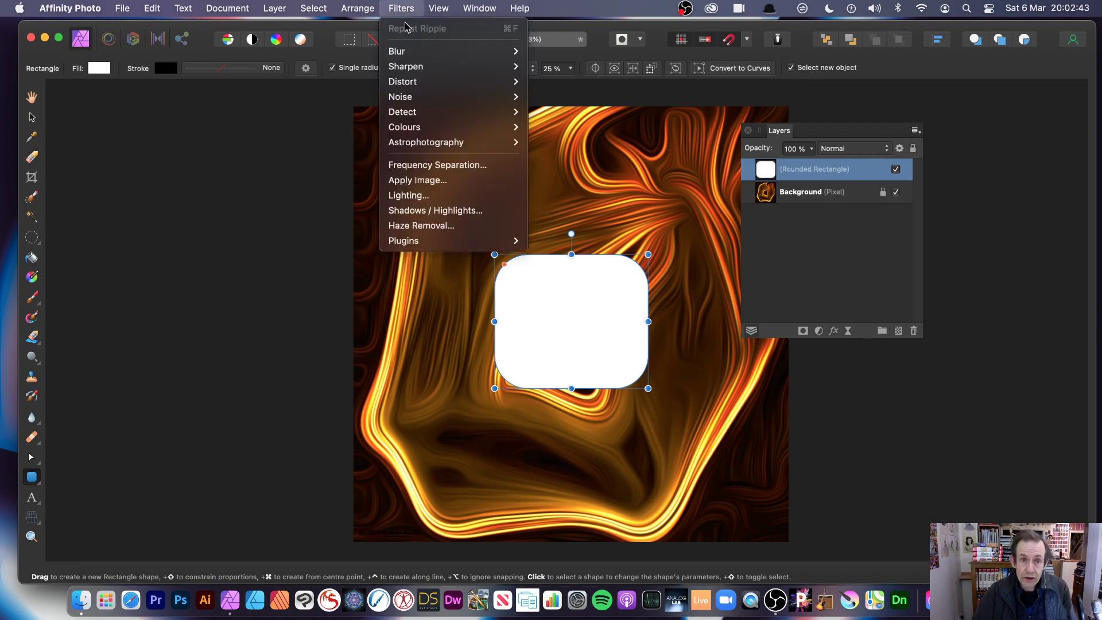
{"action": "mouse_move", "coordinate": [477, 83]}
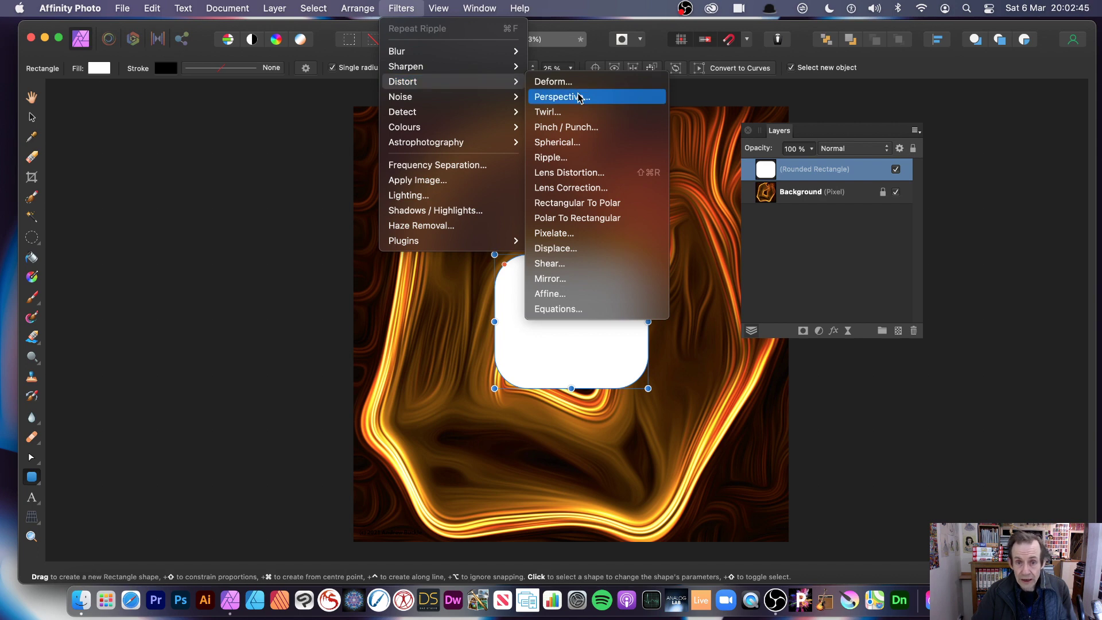
{"action": "left_click", "coordinate": [567, 157]}
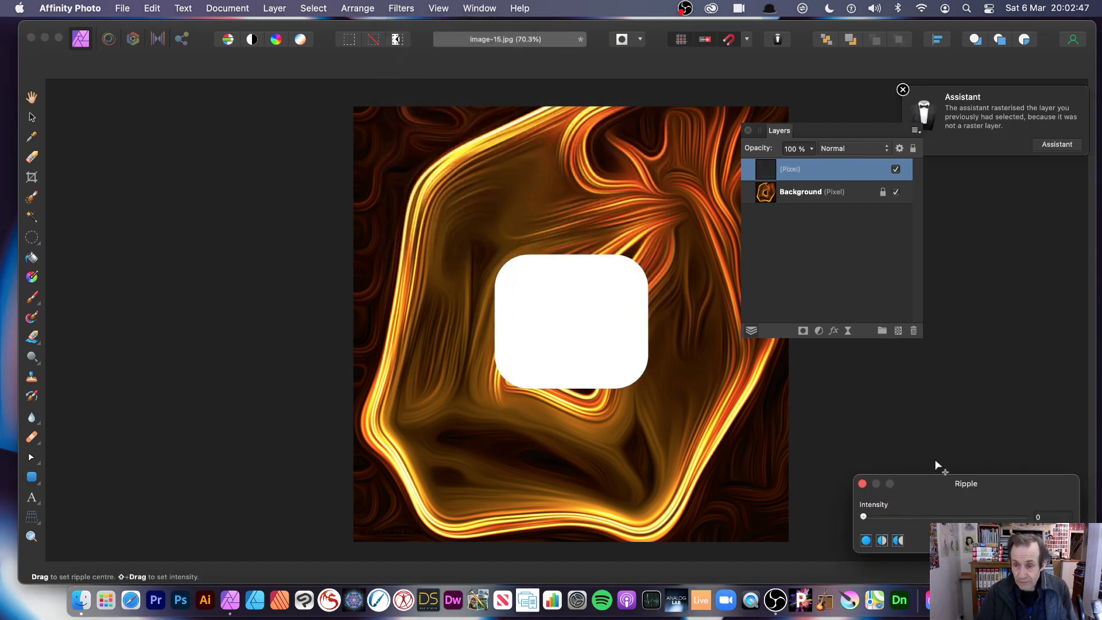
{"action": "left_click_drag", "start_coordinate": [936, 490], "coordinate": [652, 272]}
{"action": "left_click_drag", "start_coordinate": [595, 301], "coordinate": [594, 301]}
{"action": "left_click_drag", "start_coordinate": [351, 279], "coordinate": [63, 371]}
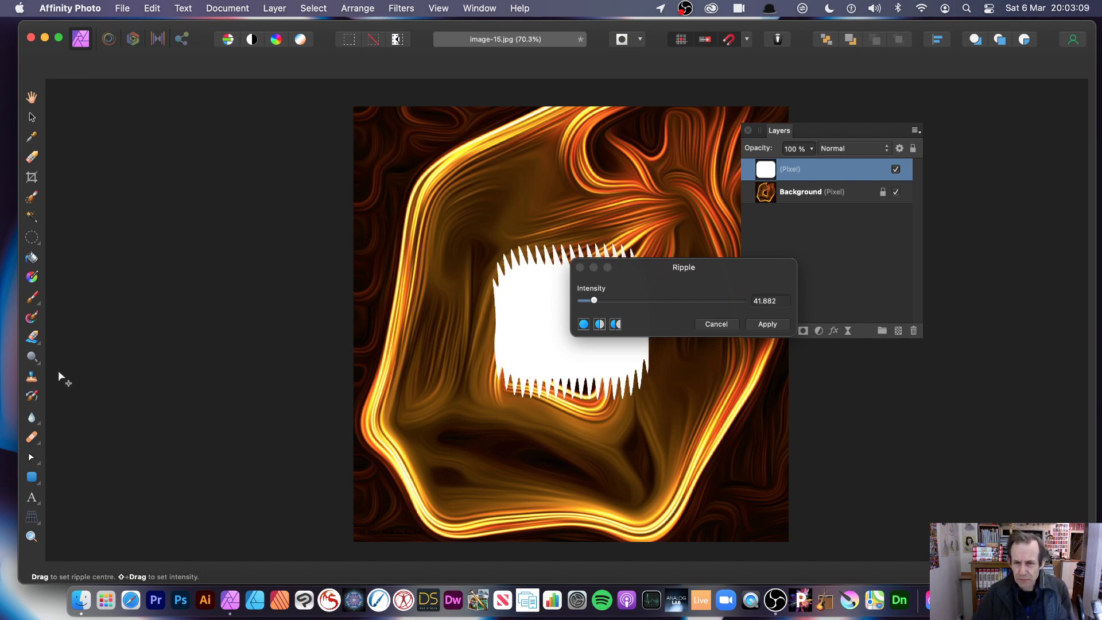
{"action": "left_click_drag", "start_coordinate": [595, 300], "coordinate": [612, 303]}
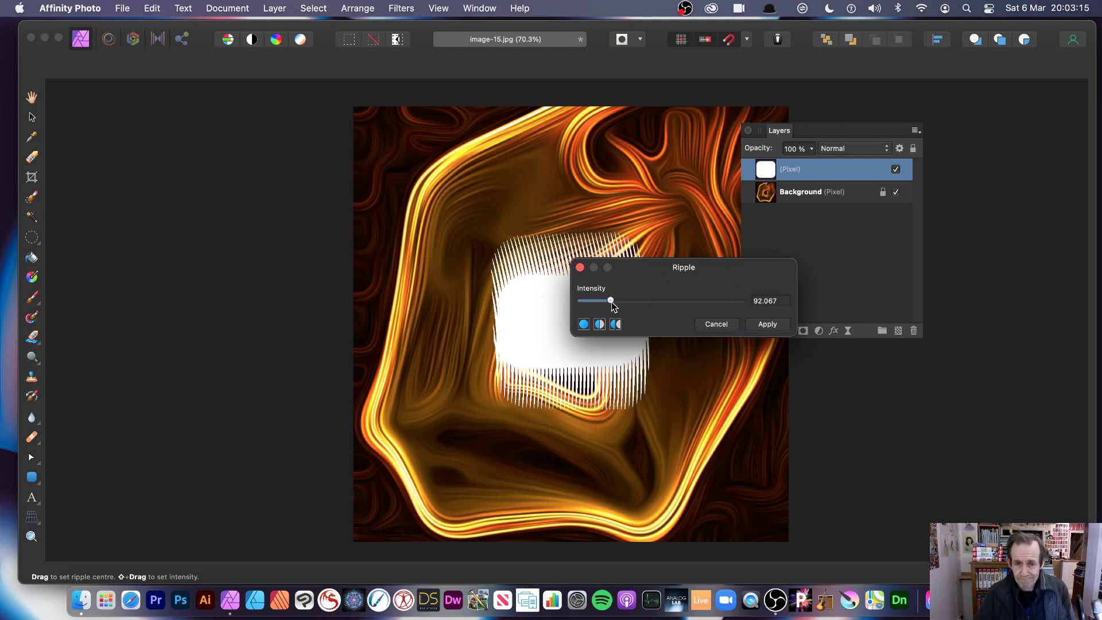
{"action": "left_click_drag", "start_coordinate": [611, 303], "coordinate": [594, 303]}
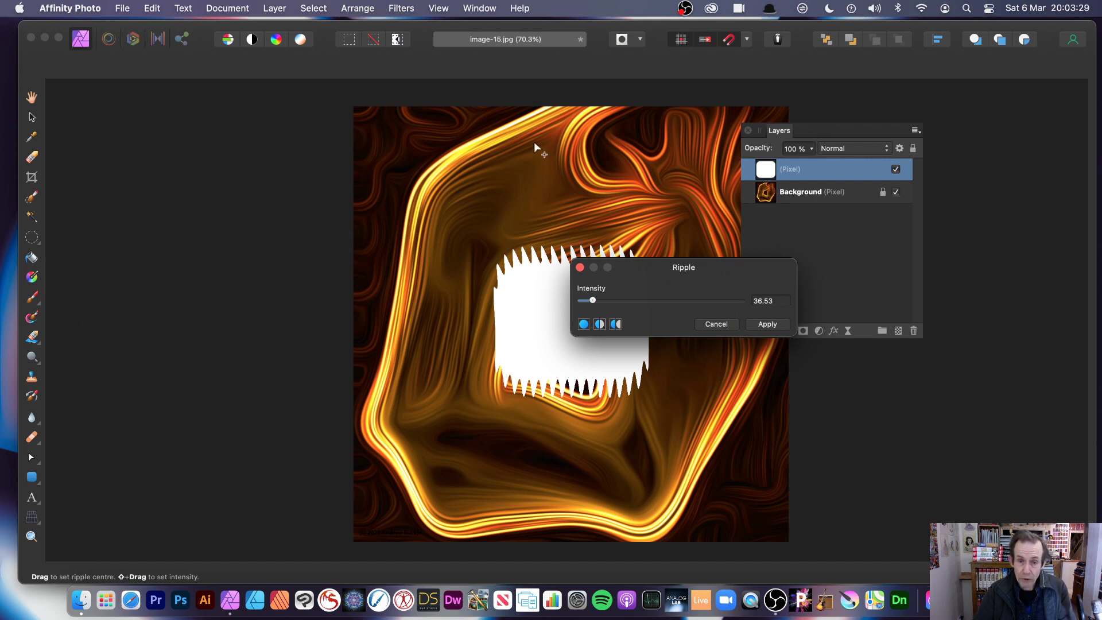
{"action": "left_click", "coordinate": [768, 324]}
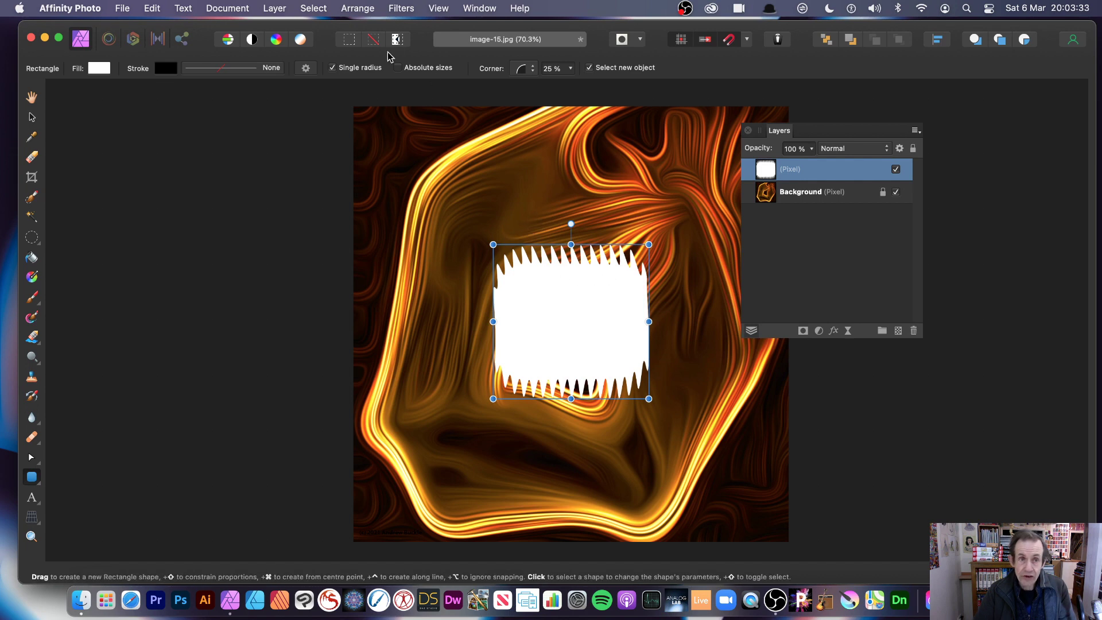
Repeat the last Ripple filter twice on the rippled white rectangle layer.
{"action": "left_click", "coordinate": [396, 8]}
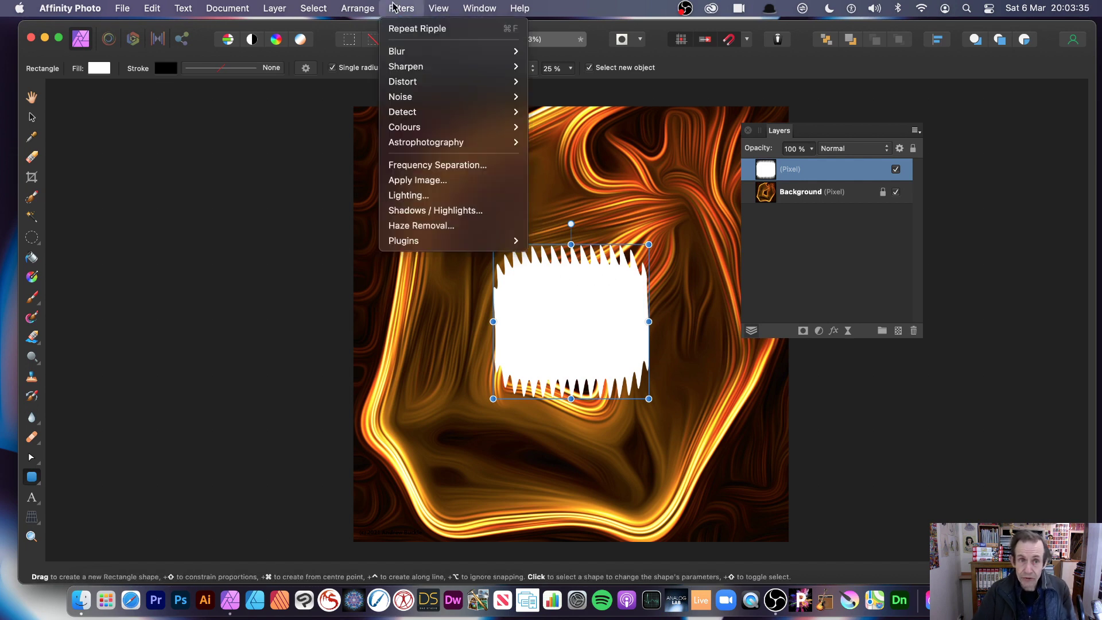
{"action": "left_click", "coordinate": [396, 30]}
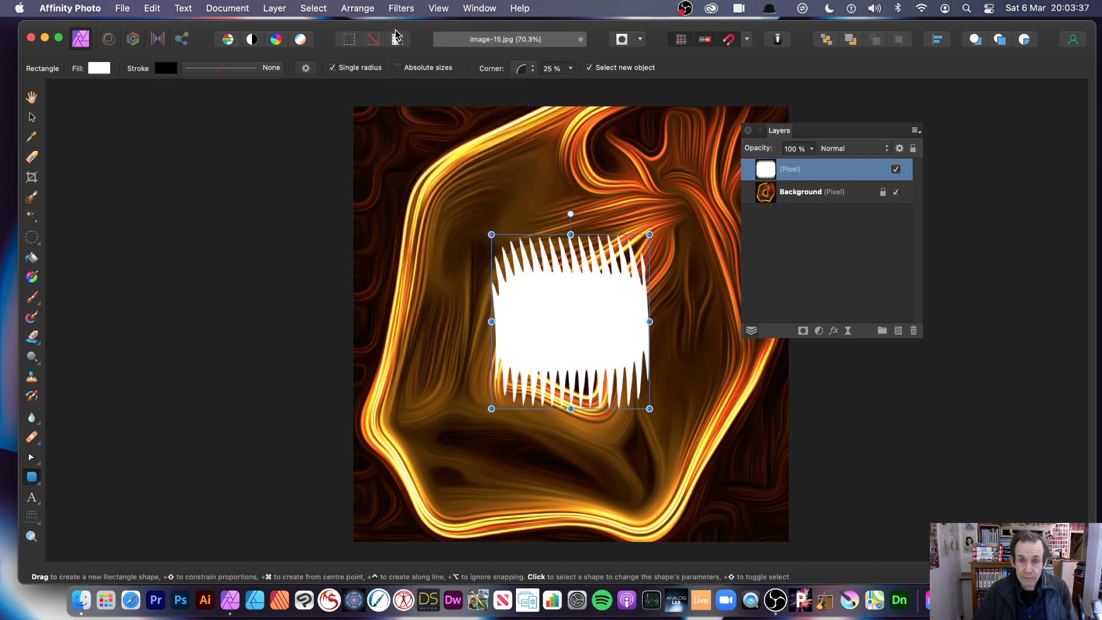
{"action": "left_click", "coordinate": [408, 8]}
{"action": "left_click", "coordinate": [408, 29]}
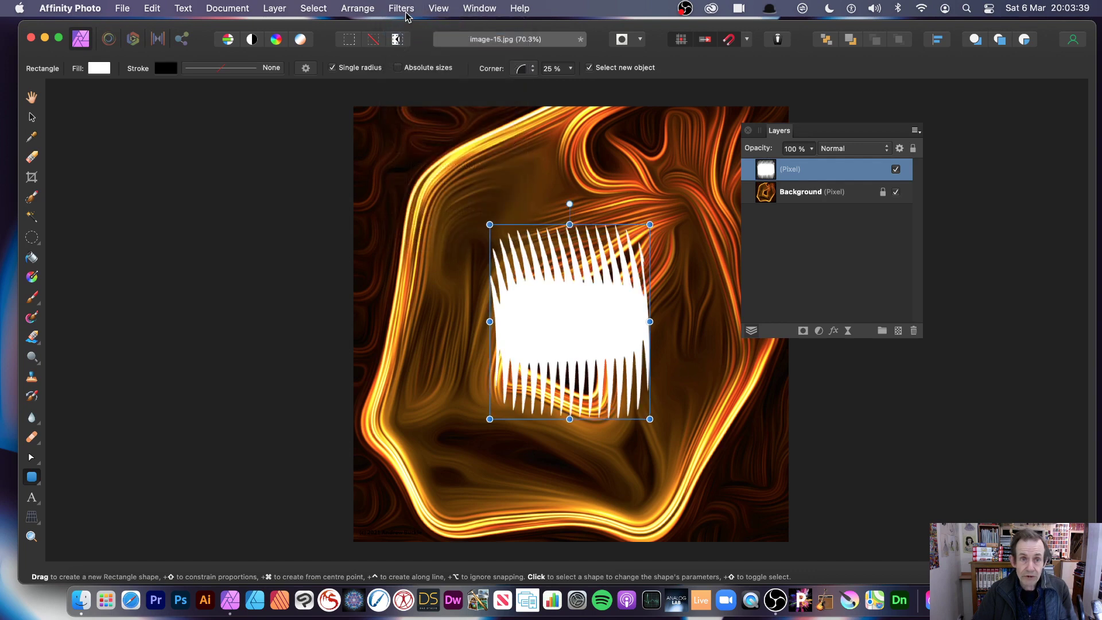
Repeat the last Ripple filter six more times on the white rectangle layer.
{"action": "left_click", "coordinate": [409, 9]}
{"action": "left_click", "coordinate": [408, 29]}
{"action": "left_click", "coordinate": [406, 9]}
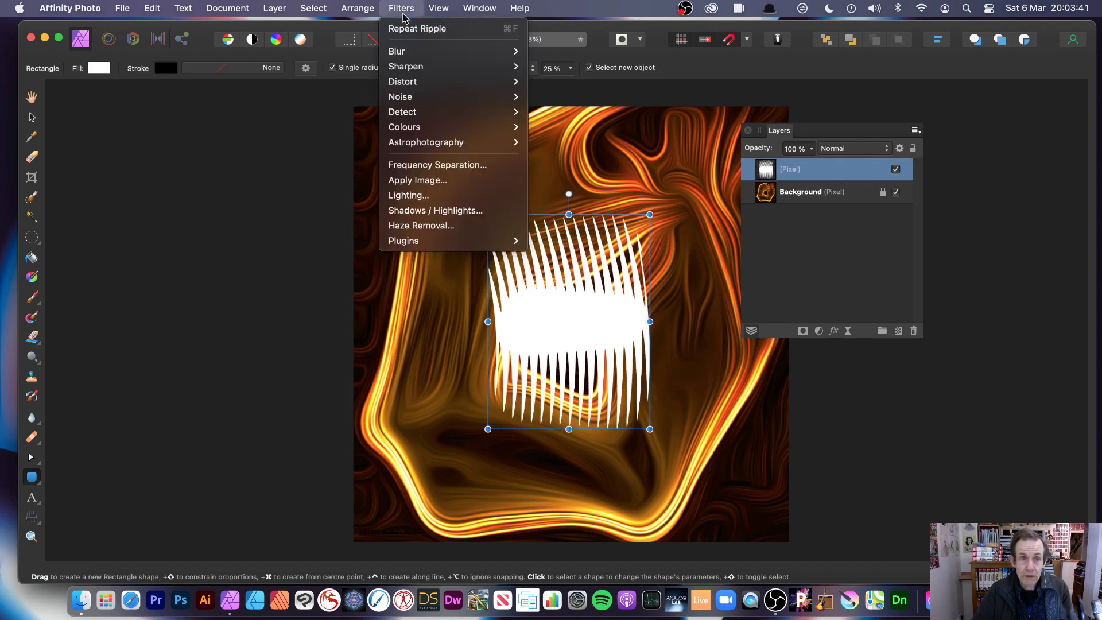
{"action": "left_click", "coordinate": [405, 28]}
{"action": "left_click", "coordinate": [404, 8]}
{"action": "left_click", "coordinate": [404, 25]}
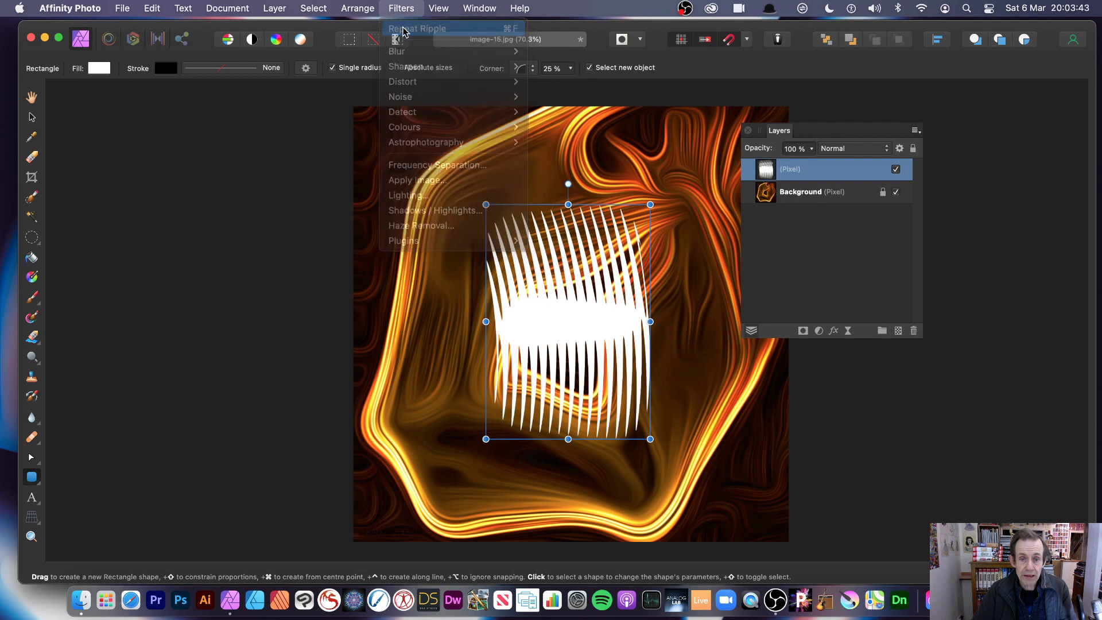
{"action": "left_click", "coordinate": [402, 9]}
{"action": "left_click", "coordinate": [400, 30]}
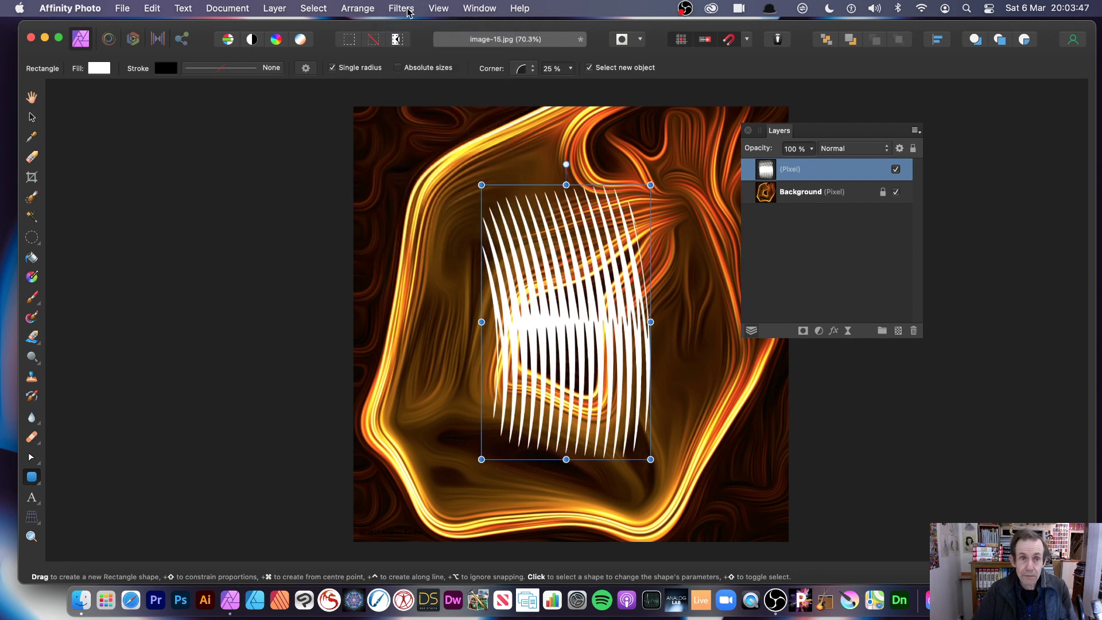
{"action": "left_click", "coordinate": [408, 9]}
{"action": "left_click", "coordinate": [406, 28]}
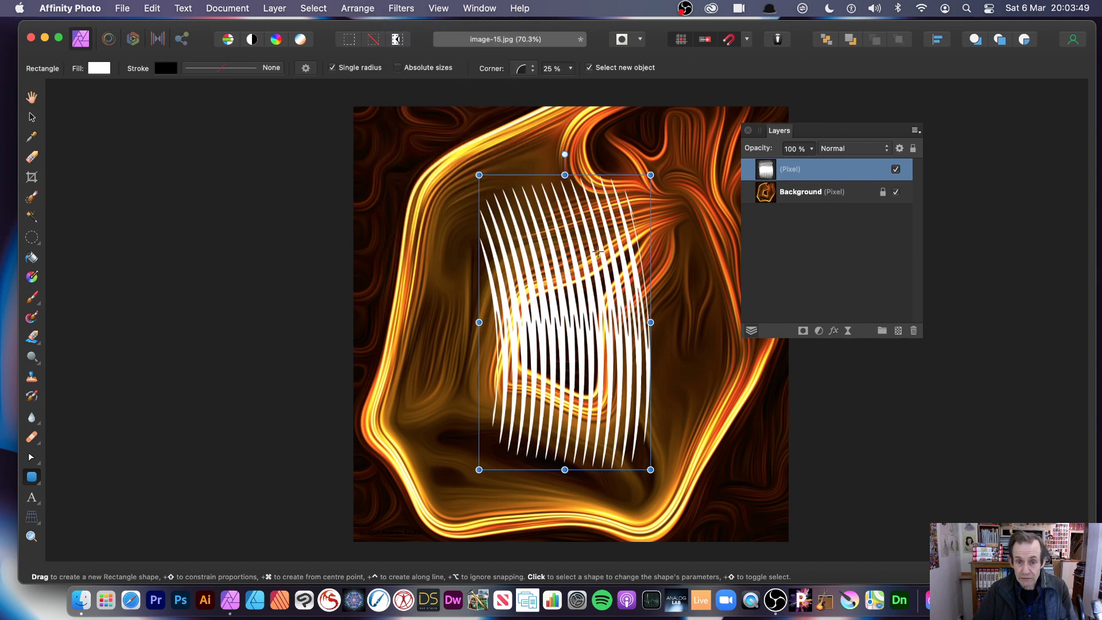
{"action": "left_click", "coordinate": [400, 9]}
{"action": "left_click", "coordinate": [405, 27]}
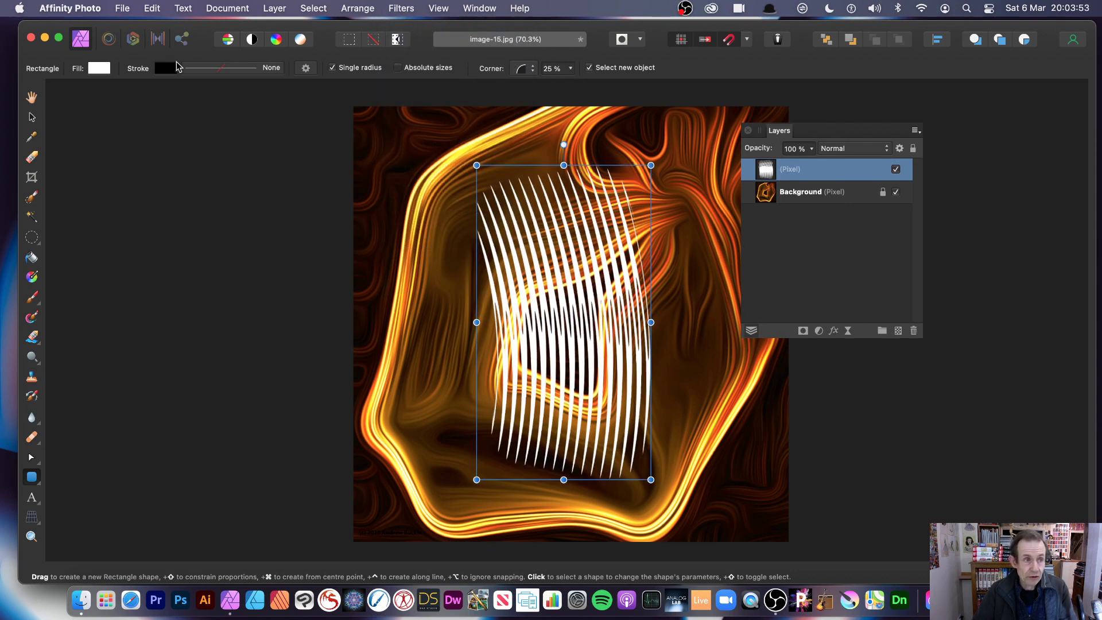
Place several duplicates of the rippled white shape with the Move tool until they cover the whole image.
{"action": "left_click", "coordinate": [33, 118]}
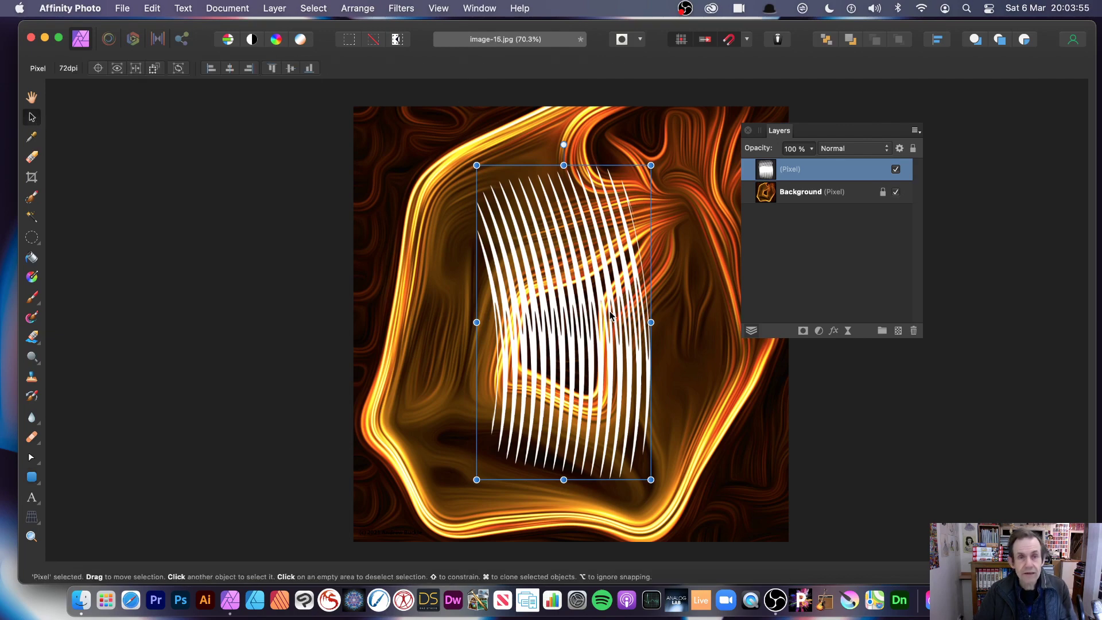
{"action": "mouse_move", "coordinate": [572, 264]}
{"action": "left_mouse_down"}
{"action": "mouse_move", "coordinate": [442, 190]}
{"action": "mouse_move", "coordinate": [479, 226]}
{"action": "mouse_move", "coordinate": [603, 252]}
{"action": "mouse_move", "coordinate": [650, 287]}
{"action": "mouse_move", "coordinate": [675, 325]}
{"action": "left_mouse_up"}
{"action": "mouse_move", "coordinate": [604, 297]}
{"action": "left_mouse_down"}
{"action": "mouse_move", "coordinate": [669, 334]}
{"action": "mouse_move", "coordinate": [671, 207]}
{"action": "mouse_move", "coordinate": [705, 236]}
{"action": "mouse_move", "coordinate": [432, 402]}
{"action": "mouse_move", "coordinate": [400, 384]}
{"action": "mouse_move", "coordinate": [525, 490]}
{"action": "mouse_move", "coordinate": [403, 249]}
{"action": "left_mouse_up"}
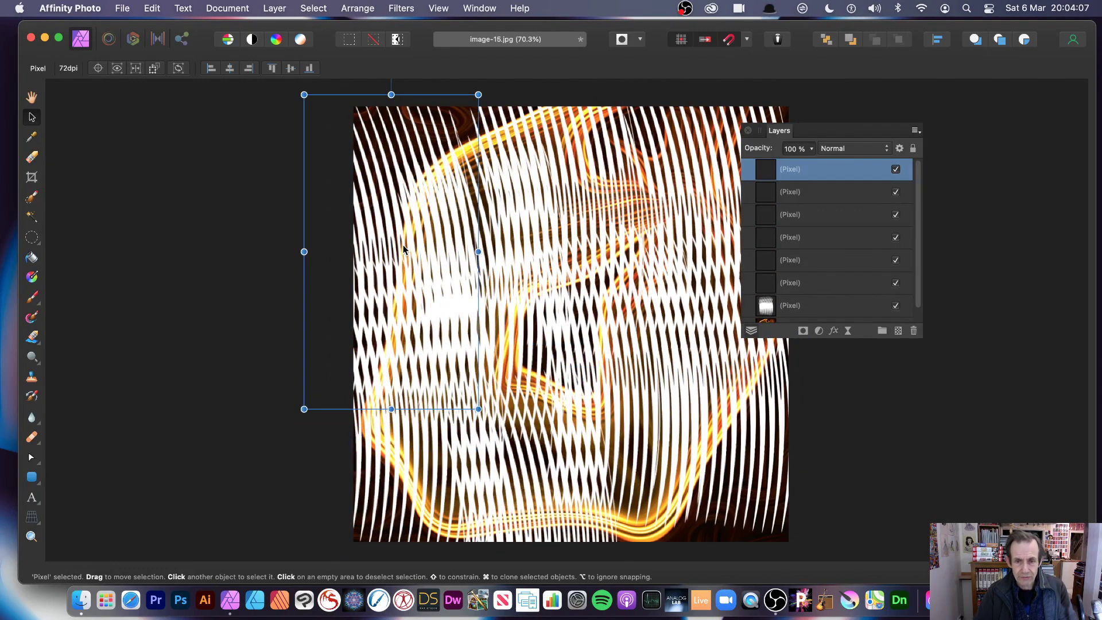
Undo all the duplicated shapes and remove the rippled rectangle layer, leaving only the Background layer.
{"action": "key", "text": "super+z"}
{"action": "key", "text": "super+z"}
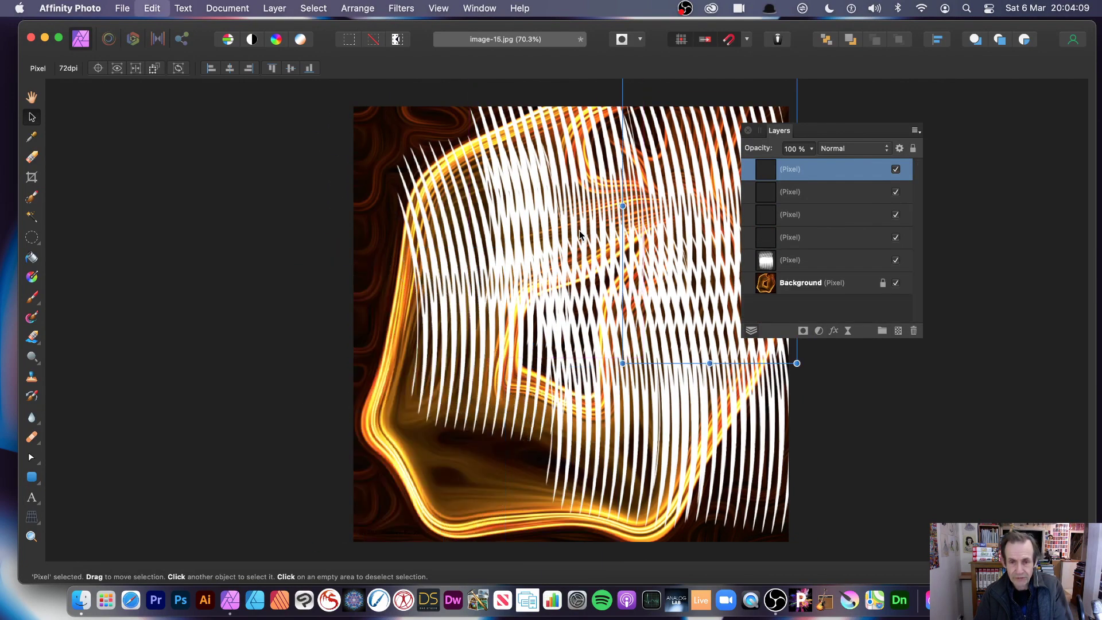
{"action": "key", "text": "super+z"}
{"action": "key", "text": "super+z"}
{"action": "key", "text": "super+z"}
{"action": "key", "text": "super+z"}
{"action": "key", "text": "super+z"}
{"action": "key", "text": "super+z"}
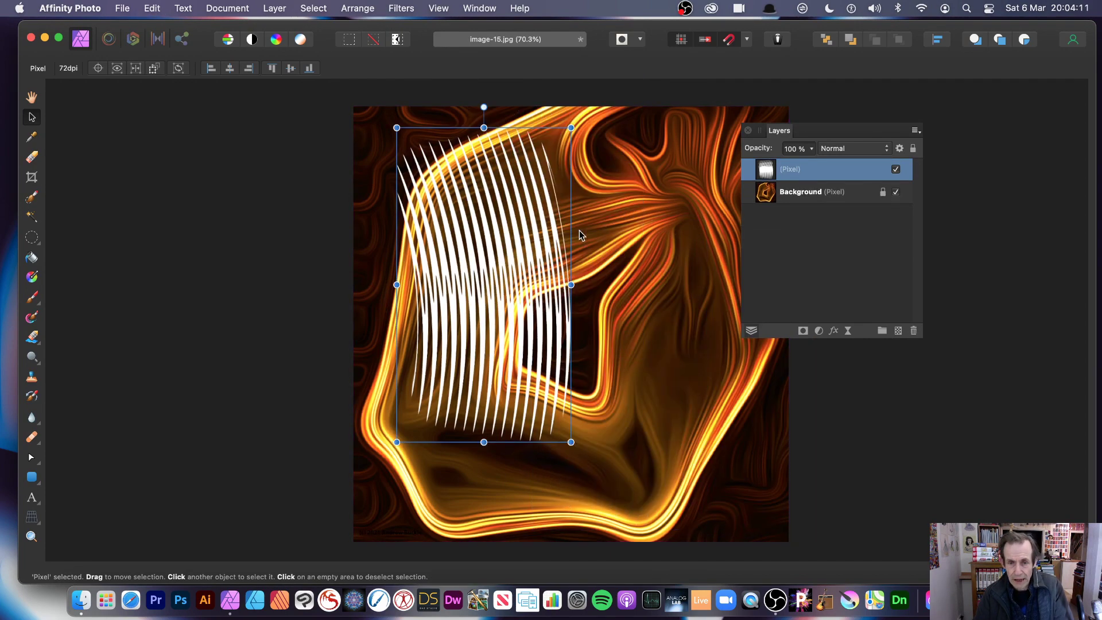
{"action": "key", "text": "super+z"}
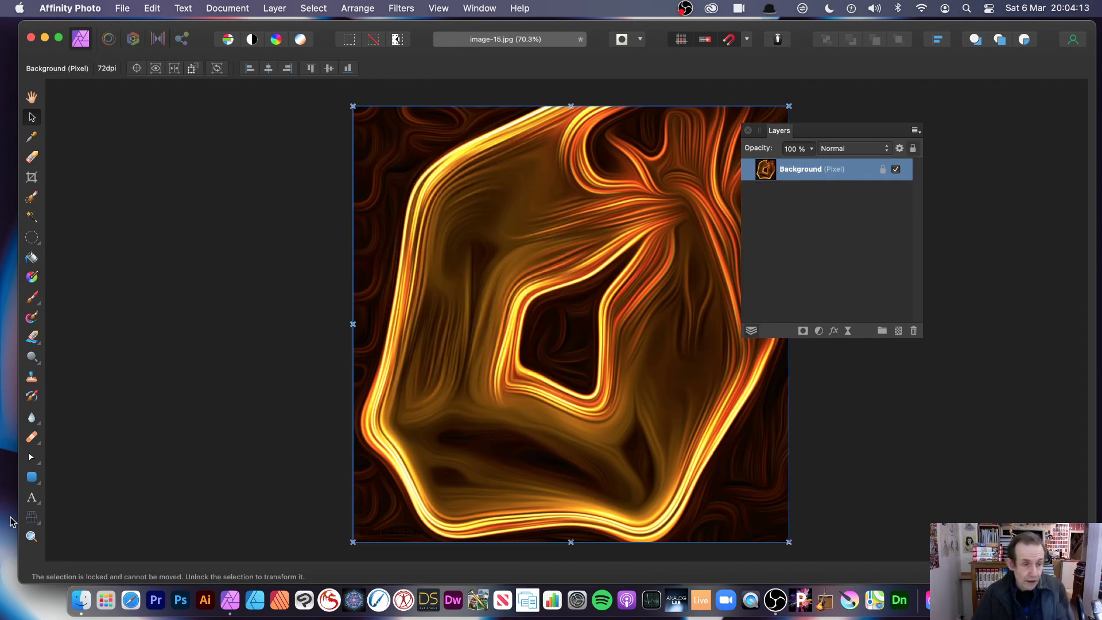
Create the letter A as artistic text in Arial Regular at 741.3 pt over the central shape of the image.
{"action": "left_click", "coordinate": [31, 498]}
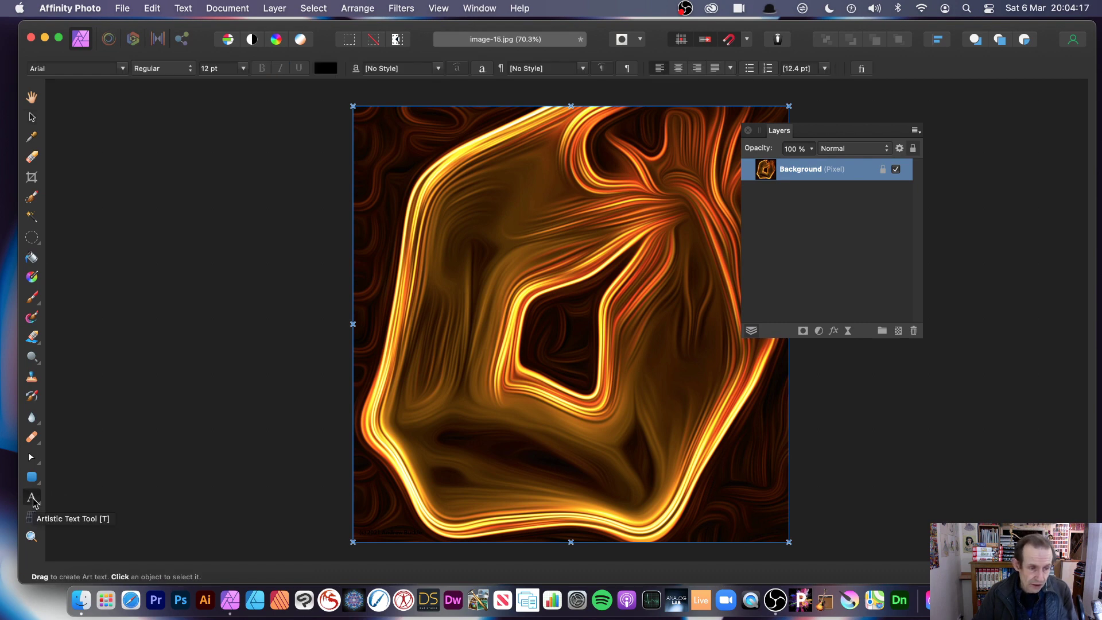
{"action": "left_click", "coordinate": [545, 285]}
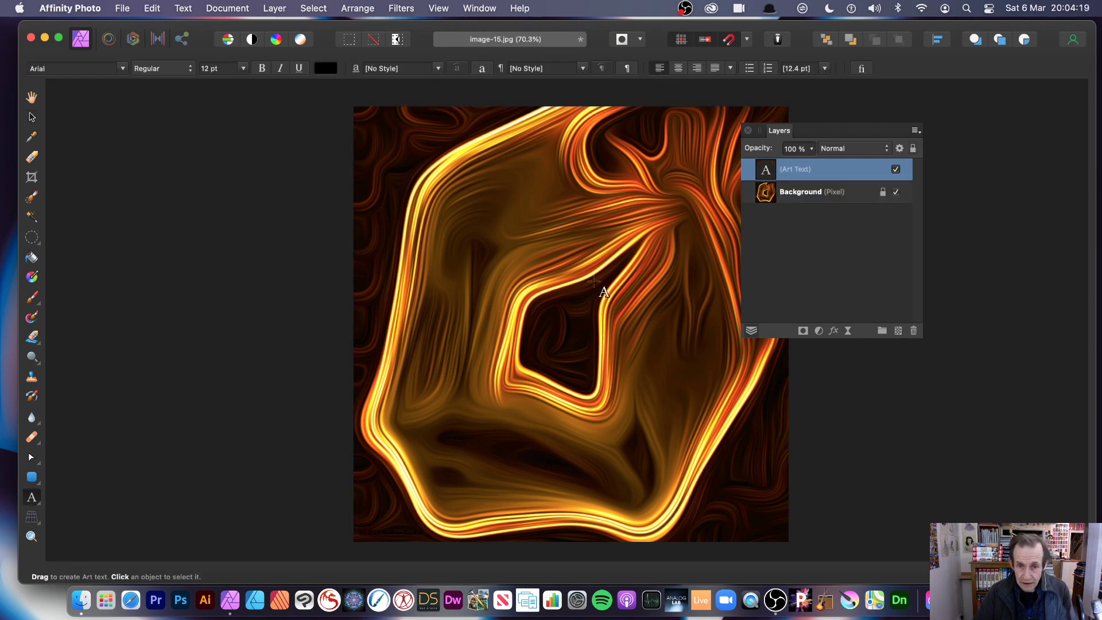
{"action": "left_click_drag", "start_coordinate": [508, 195], "coordinate": [620, 320]}
{"action": "left_click", "coordinate": [32, 117]}
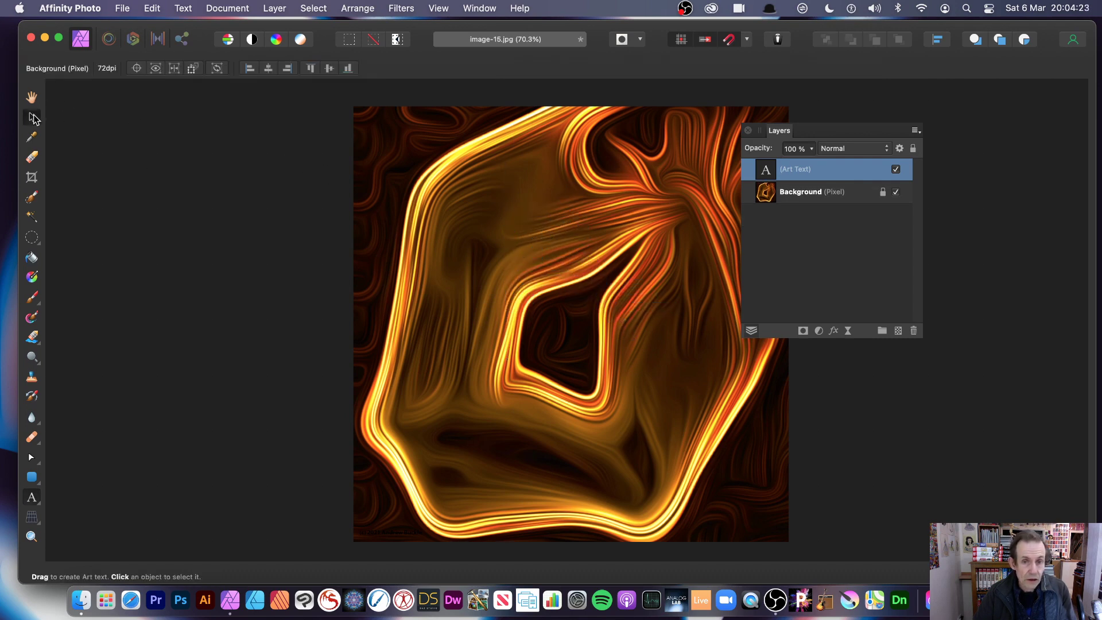
{"action": "left_click", "coordinate": [31, 499]}
{"action": "left_click", "coordinate": [486, 408]}
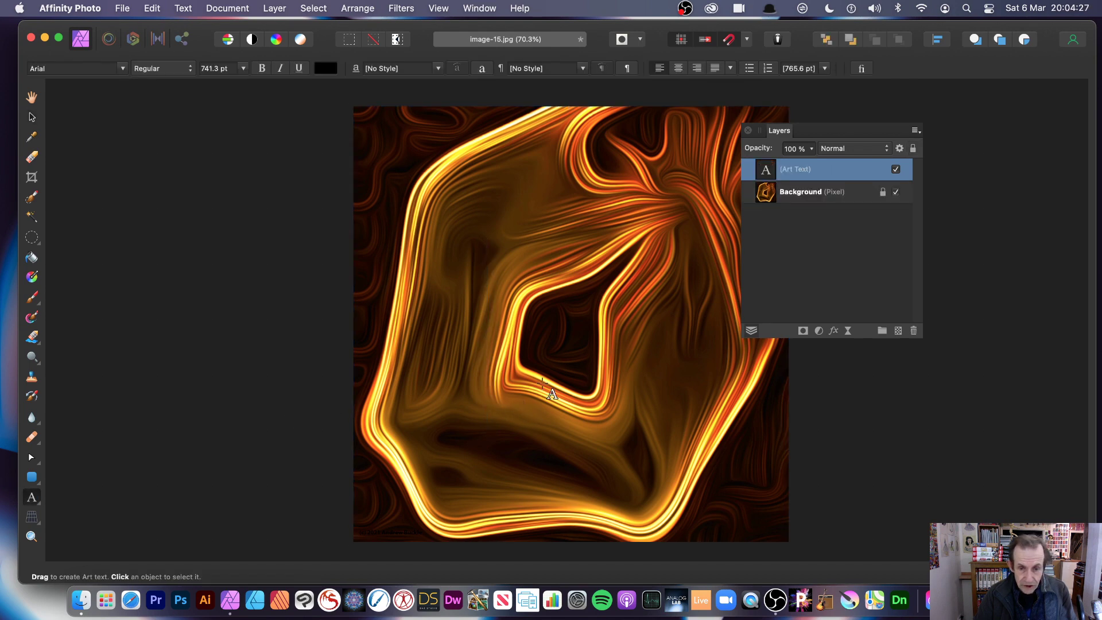
{"action": "type", "text": "A"}
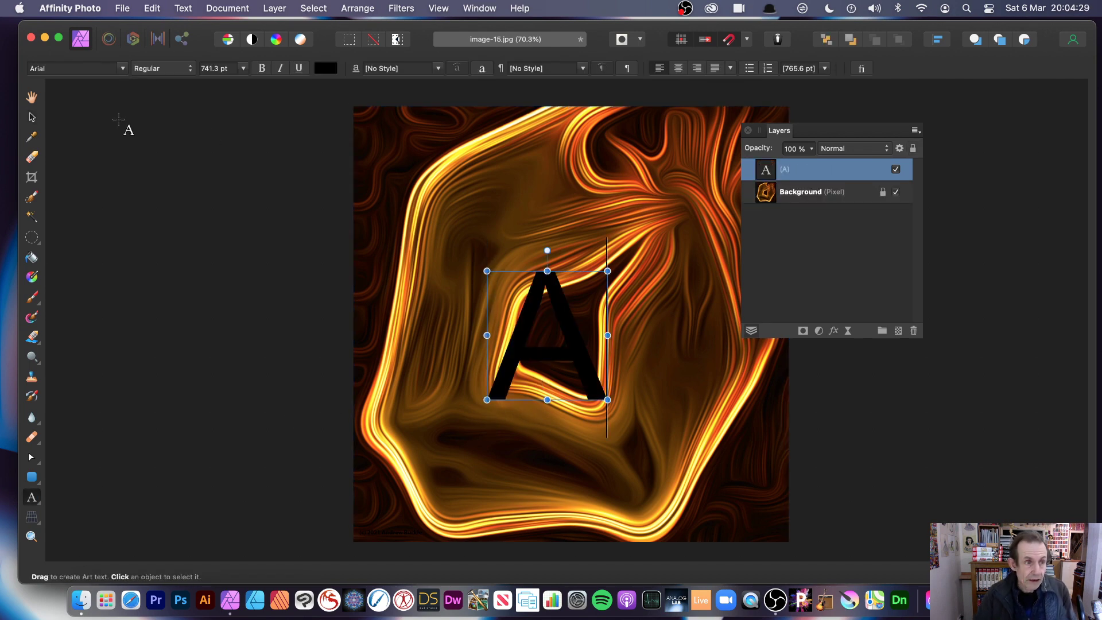
Move the letter A upward on the image and enlarge it to 1536.2 pt.
{"action": "left_click", "coordinate": [32, 117]}
{"action": "left_click_drag", "start_coordinate": [563, 314], "coordinate": [537, 192]}
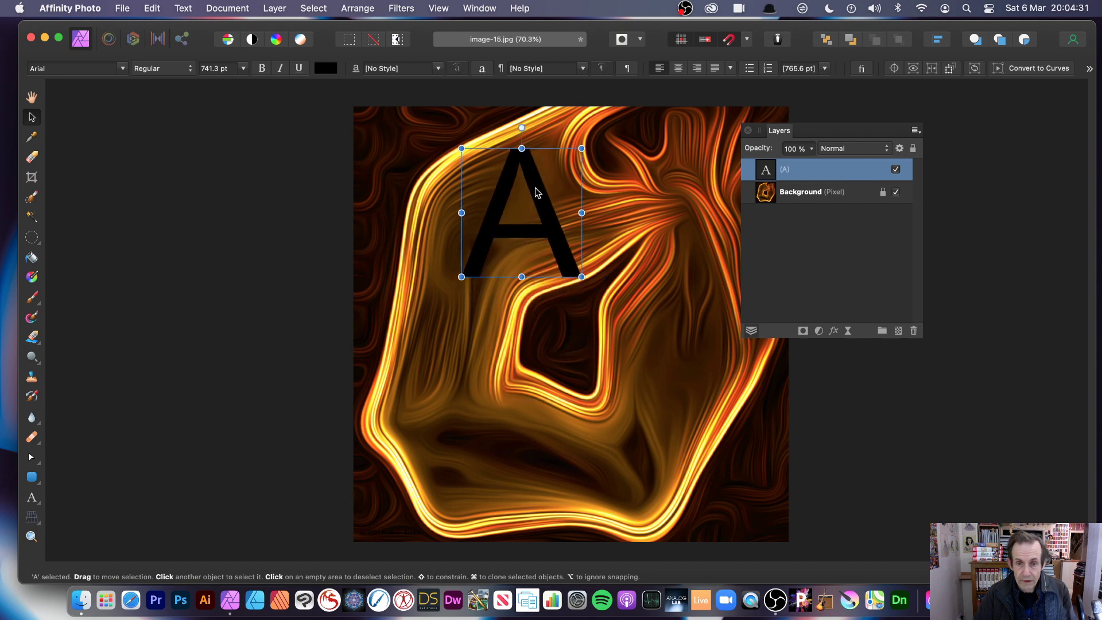
{"action": "left_click_drag", "start_coordinate": [582, 277], "coordinate": [720, 405]}
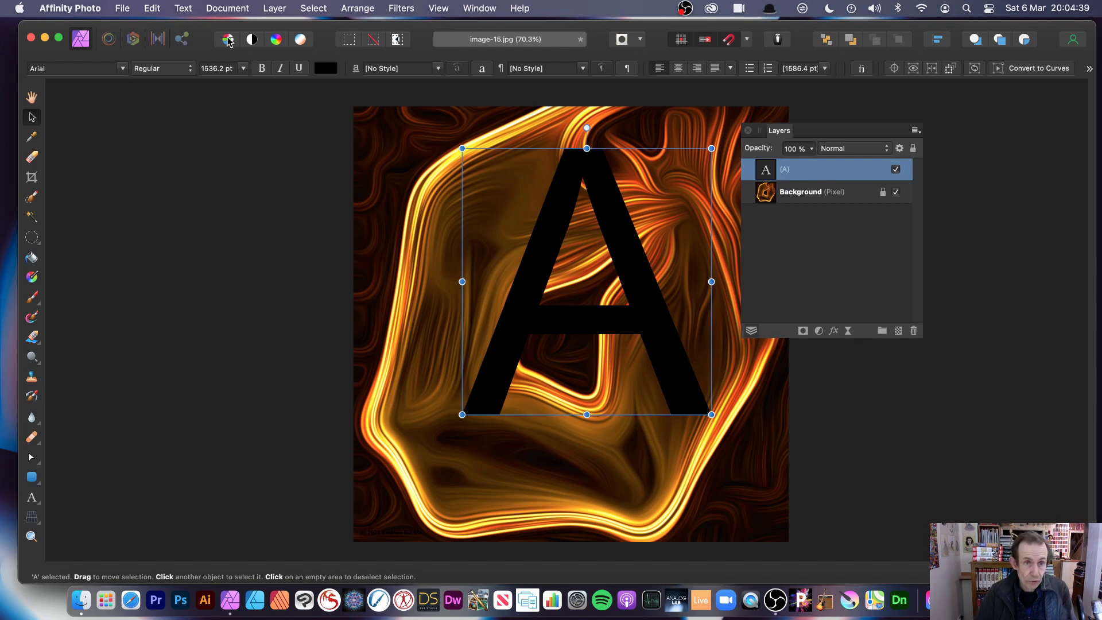
Change the letter A's text colour to white.
{"action": "left_click", "coordinate": [326, 68]}
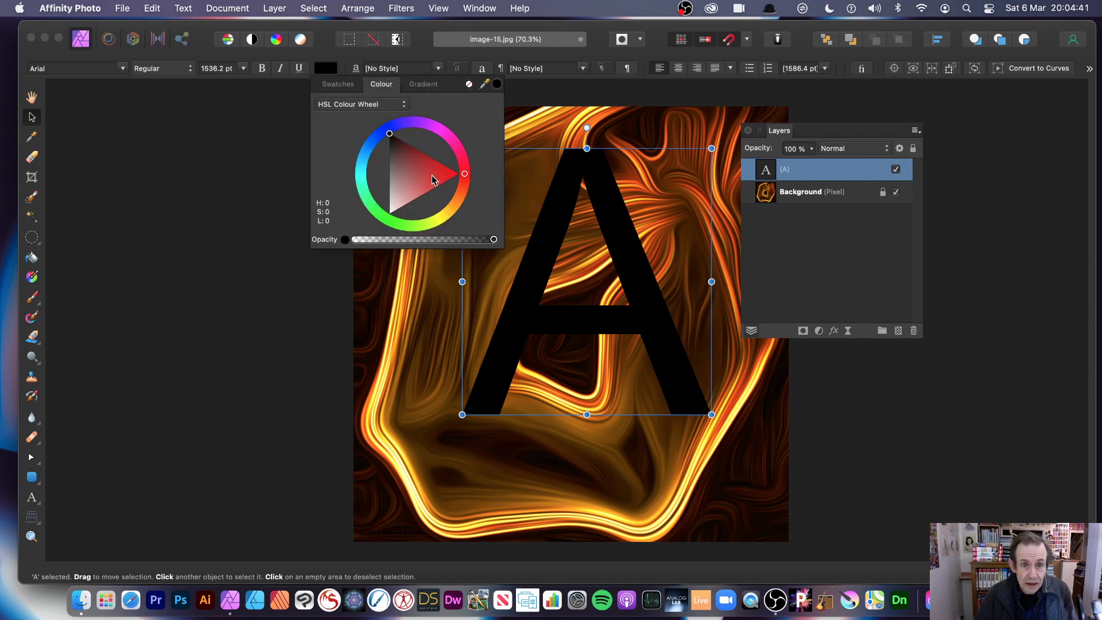
{"action": "left_click_drag", "start_coordinate": [431, 176], "coordinate": [463, 183]}
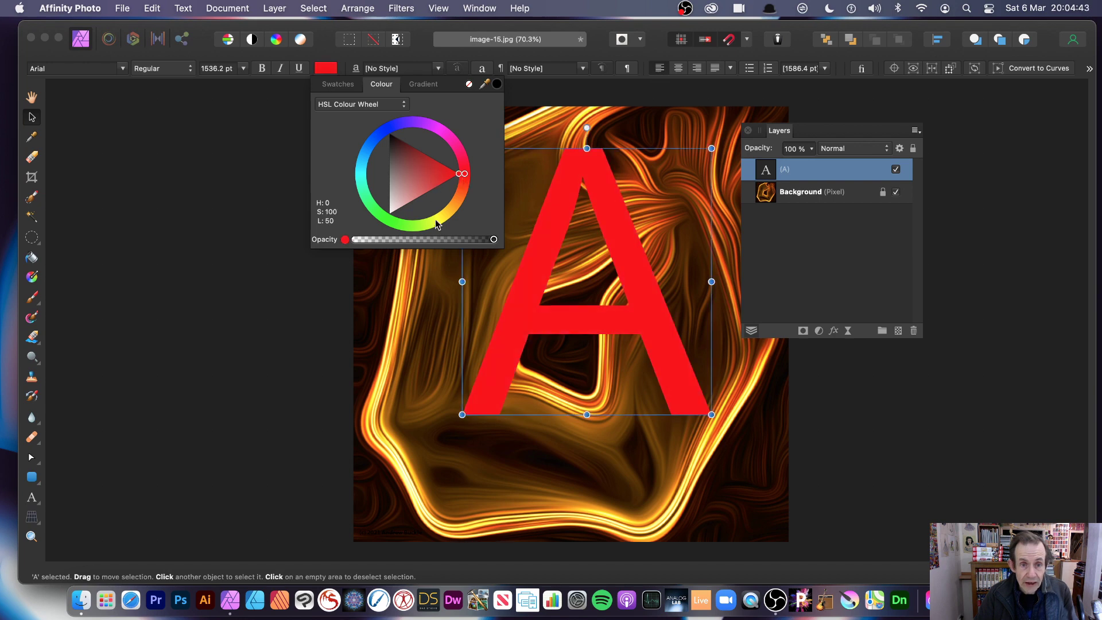
{"action": "left_click", "coordinate": [405, 225]}
{"action": "left_click", "coordinate": [379, 145]}
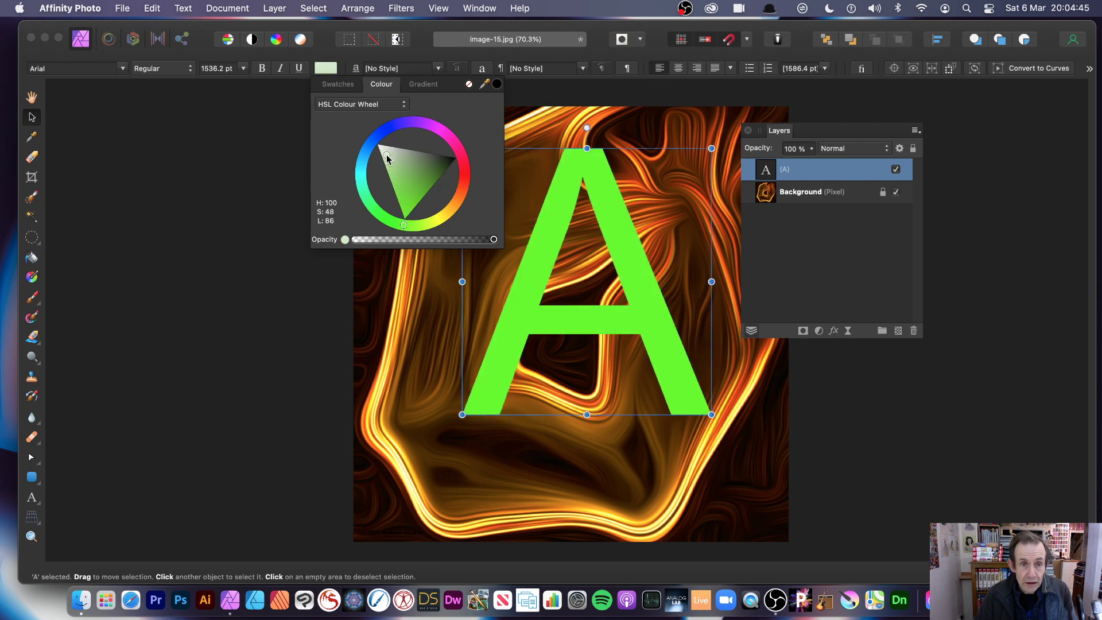
{"action": "left_click", "coordinate": [465, 59]}
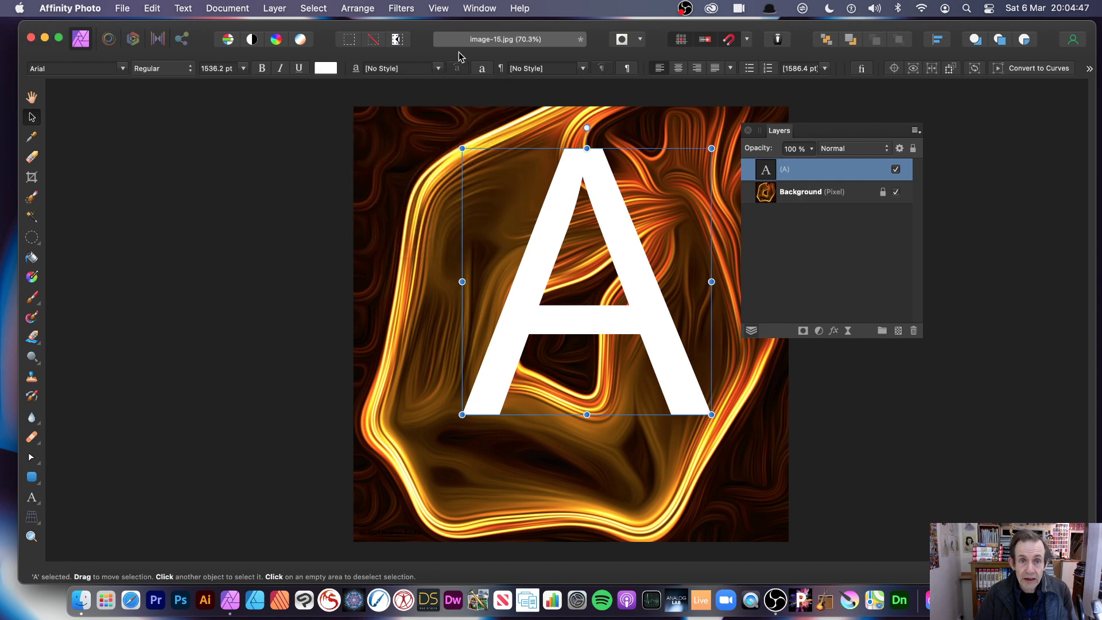
Apply a Ripple distortion with intensity 39.404 to the letter A, moving its centre beyond the image's left side.
{"action": "left_click", "coordinate": [401, 8]}
{"action": "mouse_move", "coordinate": [413, 81]}
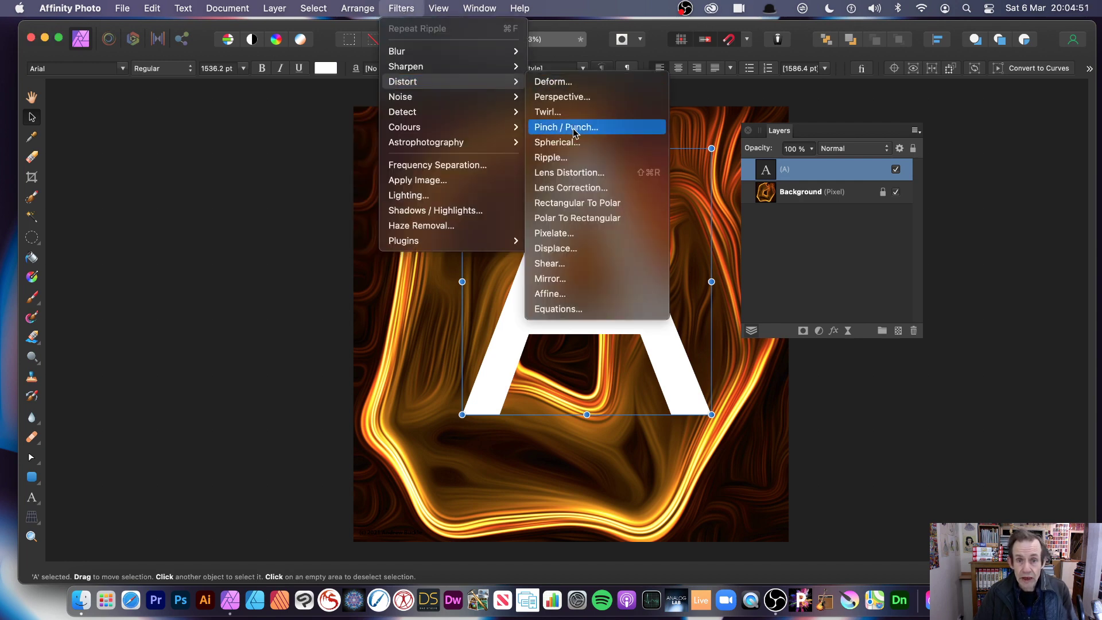
{"action": "left_click", "coordinate": [567, 157]}
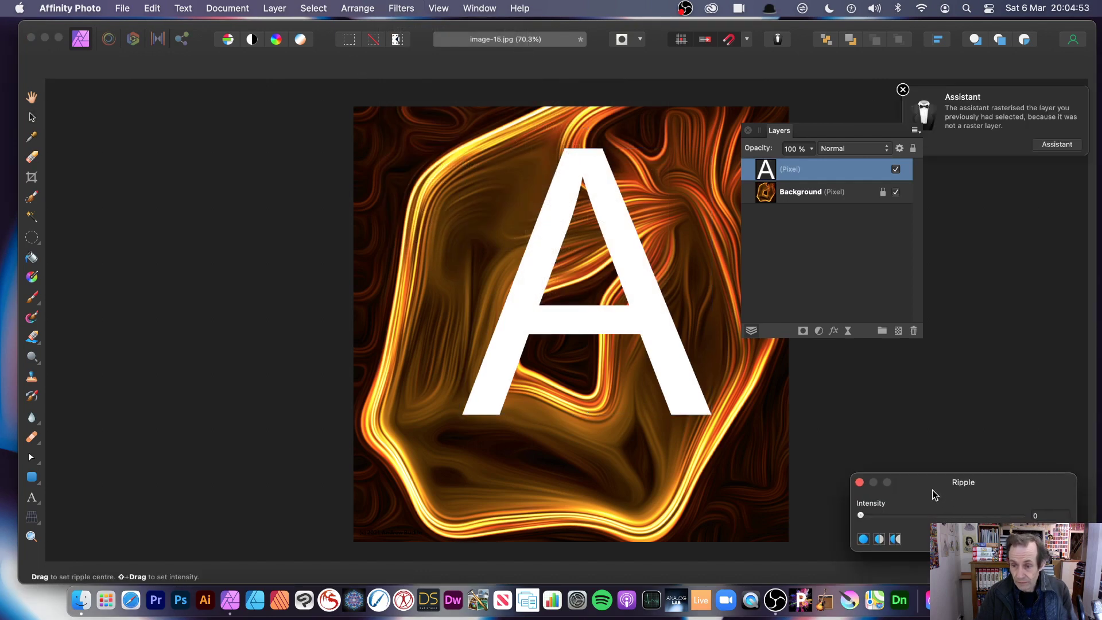
{"action": "left_click_drag", "start_coordinate": [931, 490], "coordinate": [581, 352]}
{"action": "left_click_drag", "start_coordinate": [509, 377], "coordinate": [523, 379]}
{"action": "left_click_drag", "start_coordinate": [441, 296], "coordinate": [110, 243]}
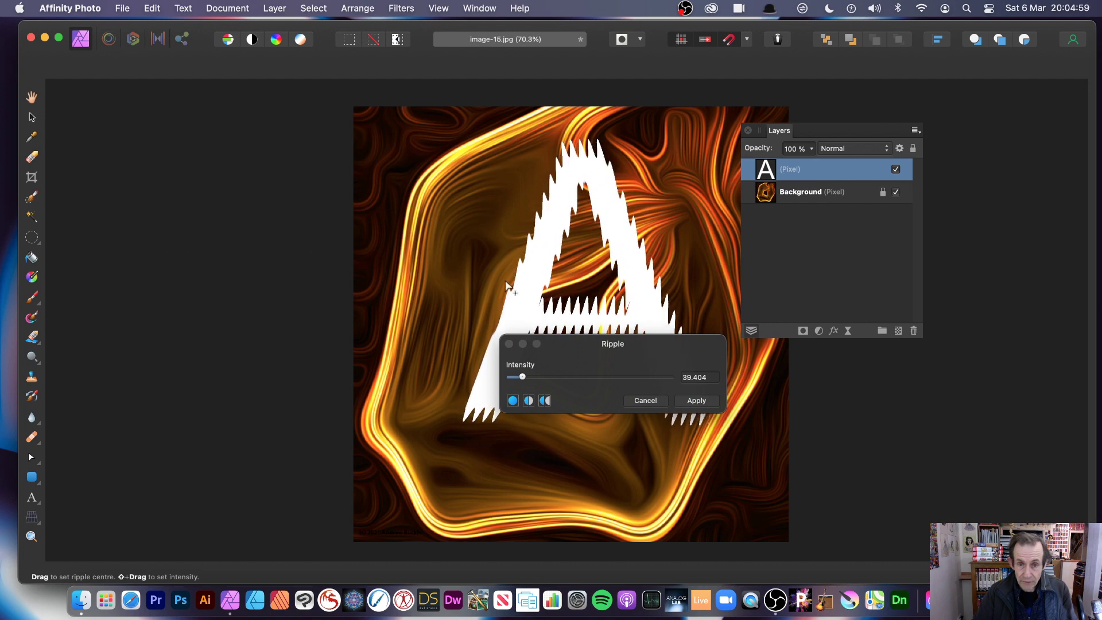
{"action": "left_click", "coordinate": [701, 401]}
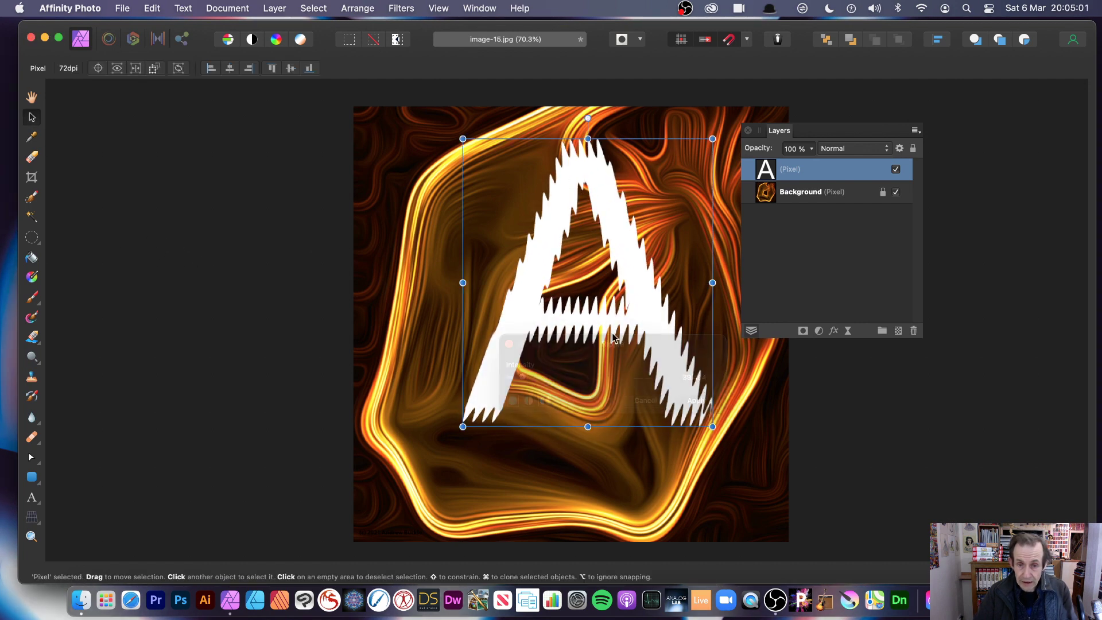
Repeat the last Ripple filter twice on the letter layer.
{"action": "left_click", "coordinate": [409, 10]}
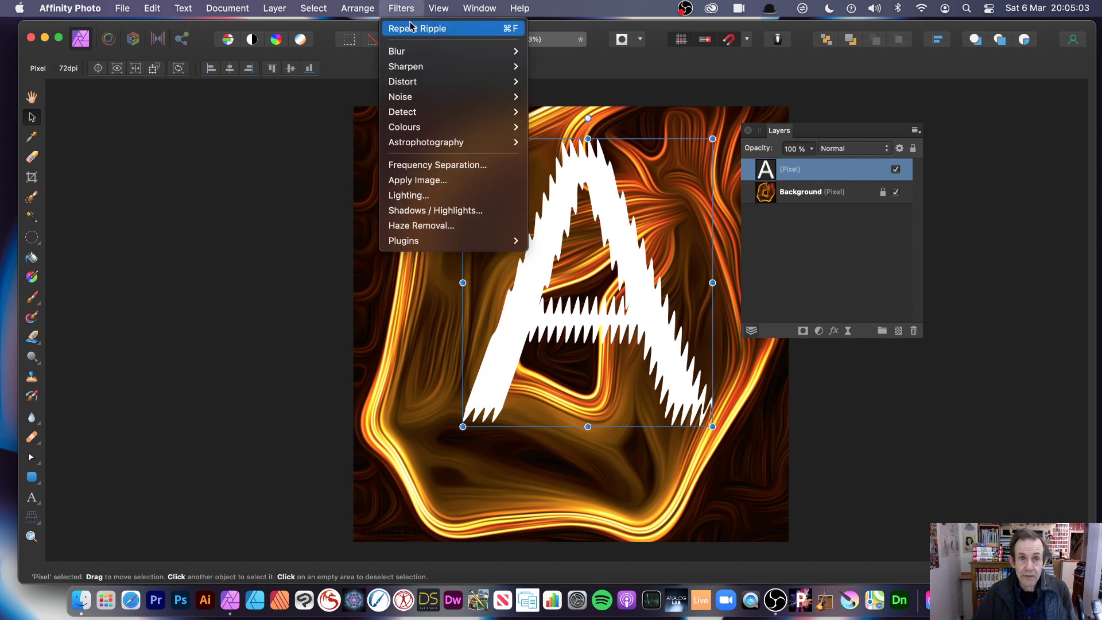
{"action": "left_click", "coordinate": [409, 28]}
{"action": "left_click", "coordinate": [404, 8]}
{"action": "left_click", "coordinate": [409, 28]}
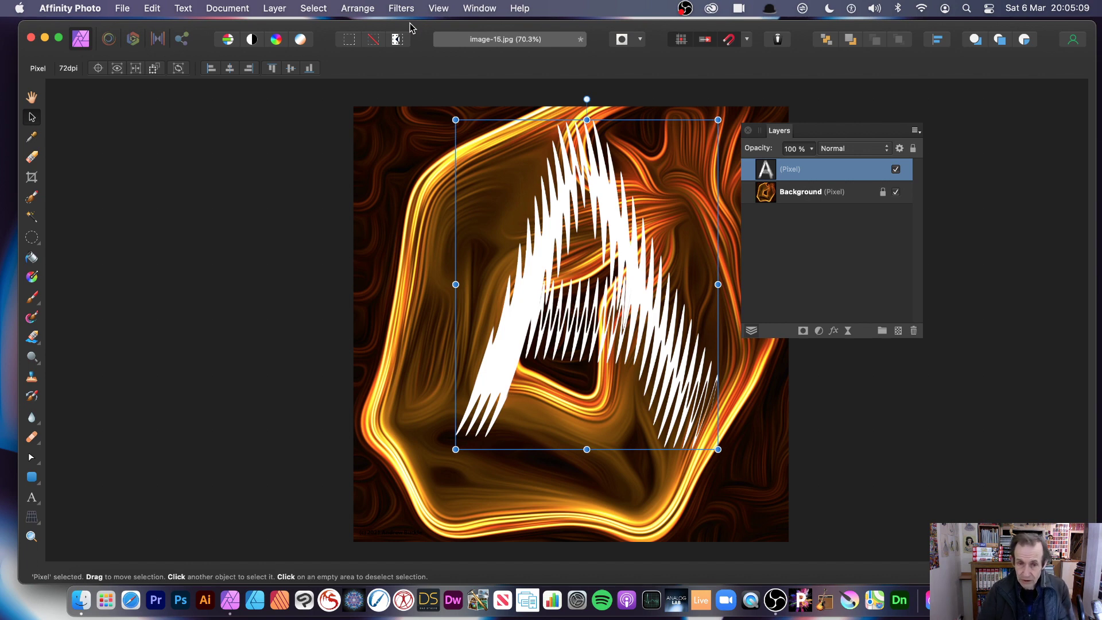
Delete the rippled letter layer and select the Background layer.
{"action": "key", "text": "Delete"}
{"action": "left_click", "coordinate": [270, 148]}
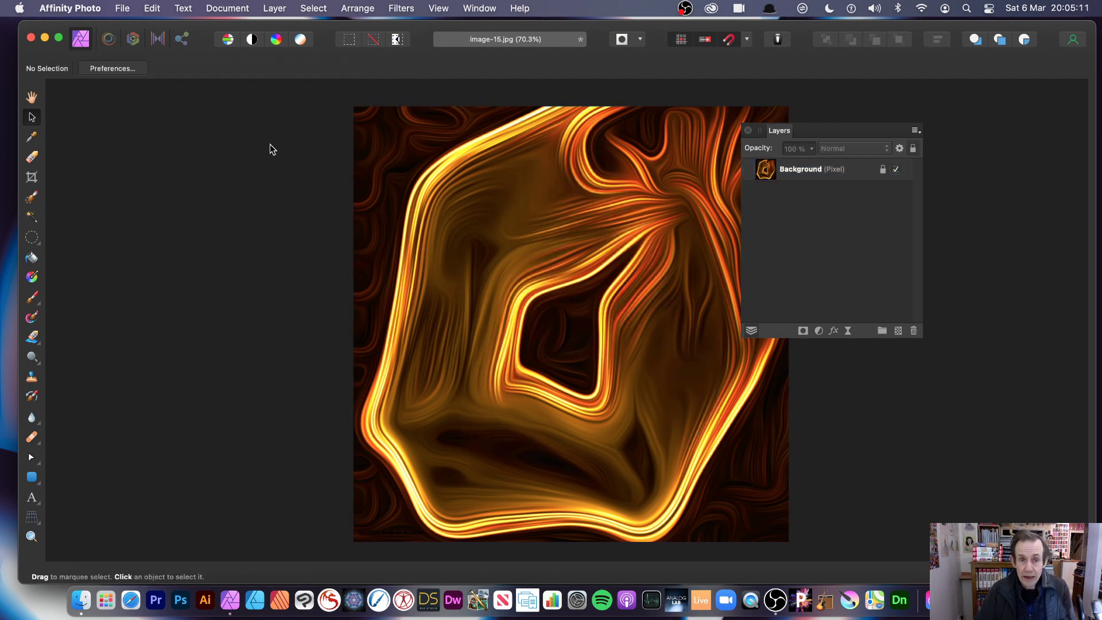
{"action": "left_click", "coordinate": [578, 246]}
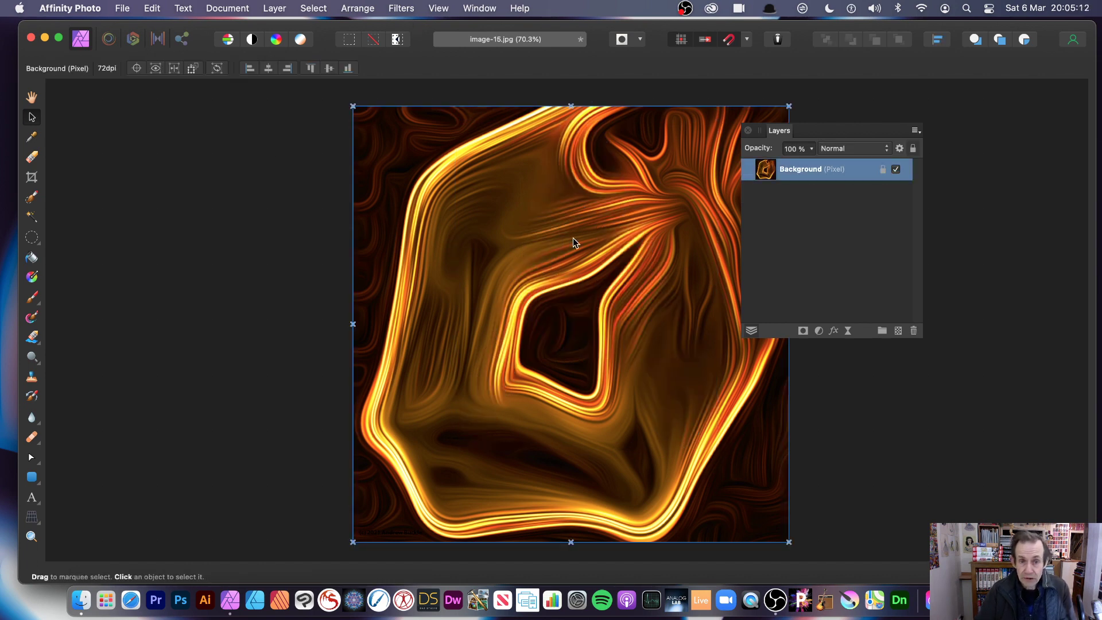
Add a live Ripple distortion filter layer to the Background layer.
{"action": "left_click", "coordinate": [284, 8]}
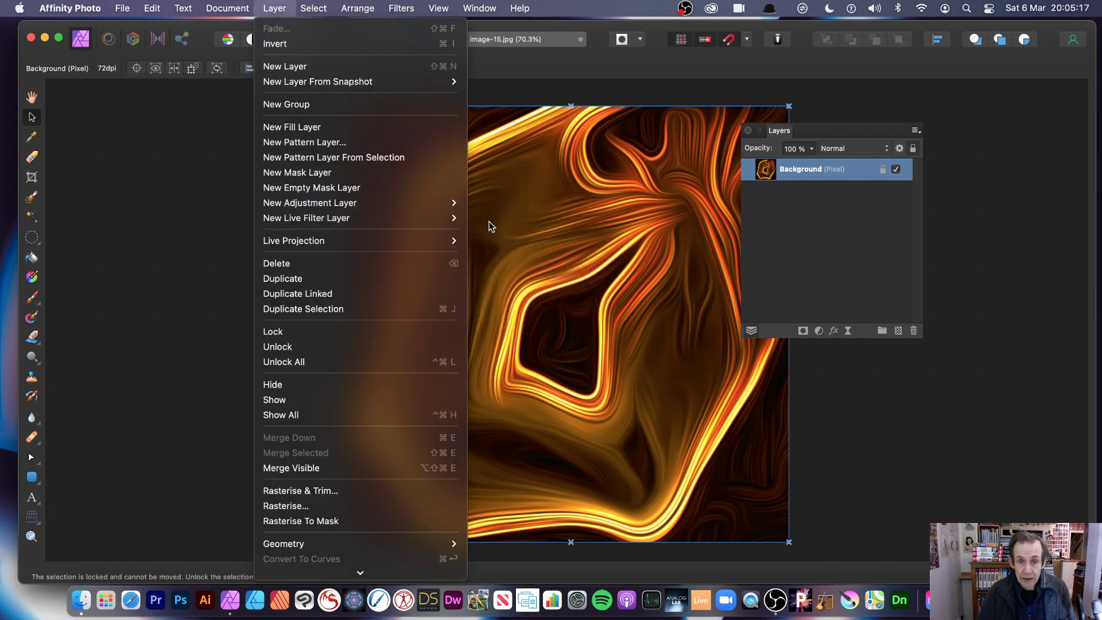
{"action": "mouse_move", "coordinate": [423, 218]}
{"action": "mouse_move", "coordinate": [511, 246]}
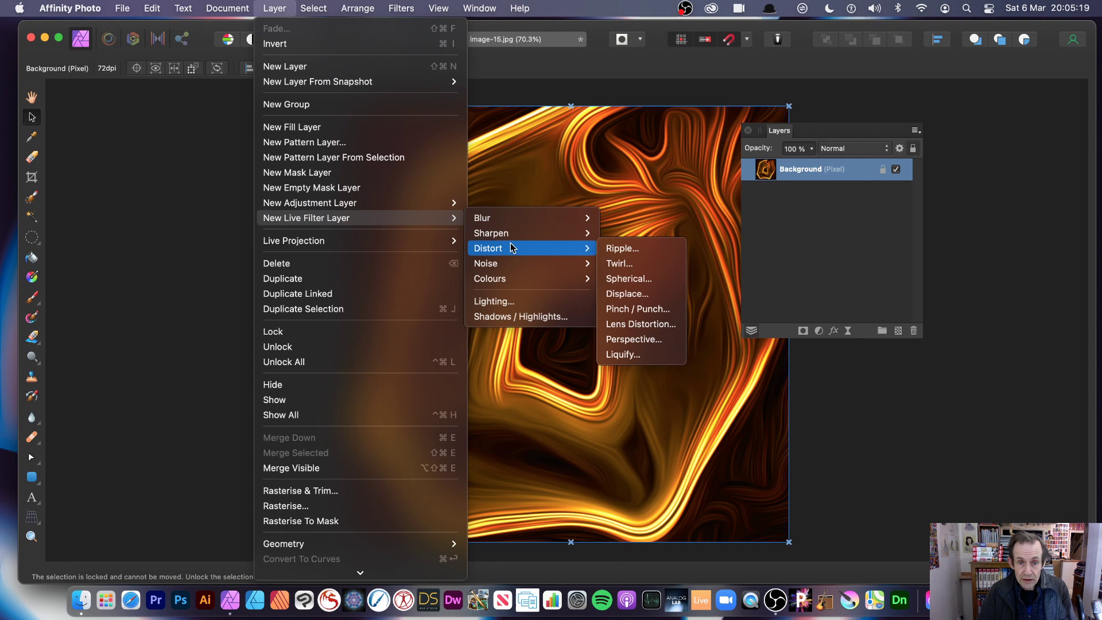
{"action": "left_click", "coordinate": [653, 247]}
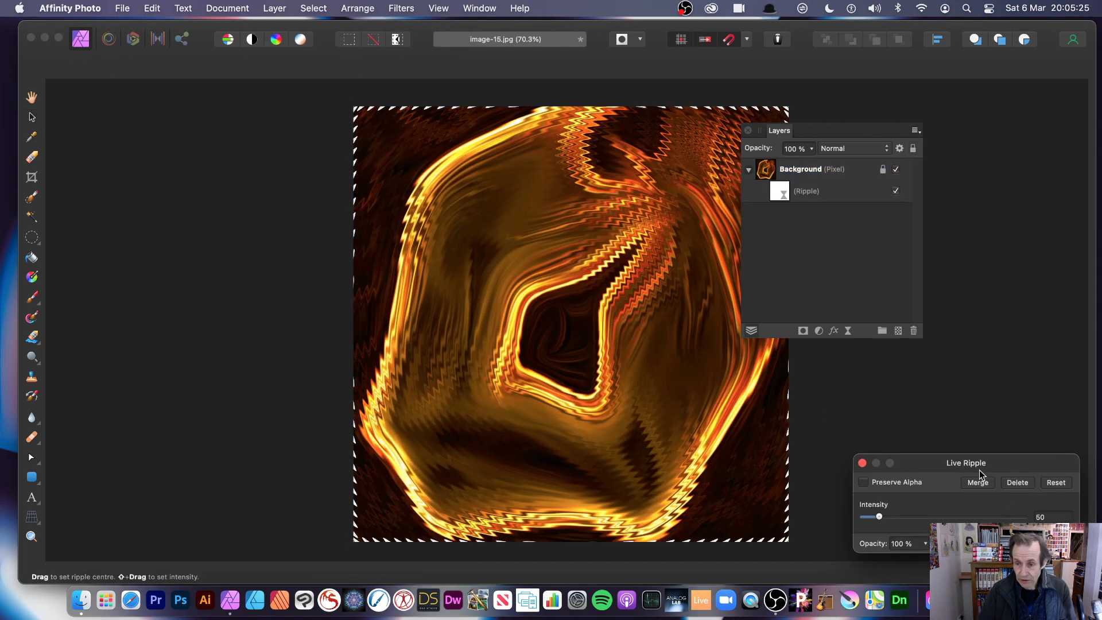
{"action": "left_click_drag", "start_coordinate": [979, 474], "coordinate": [369, 280]}
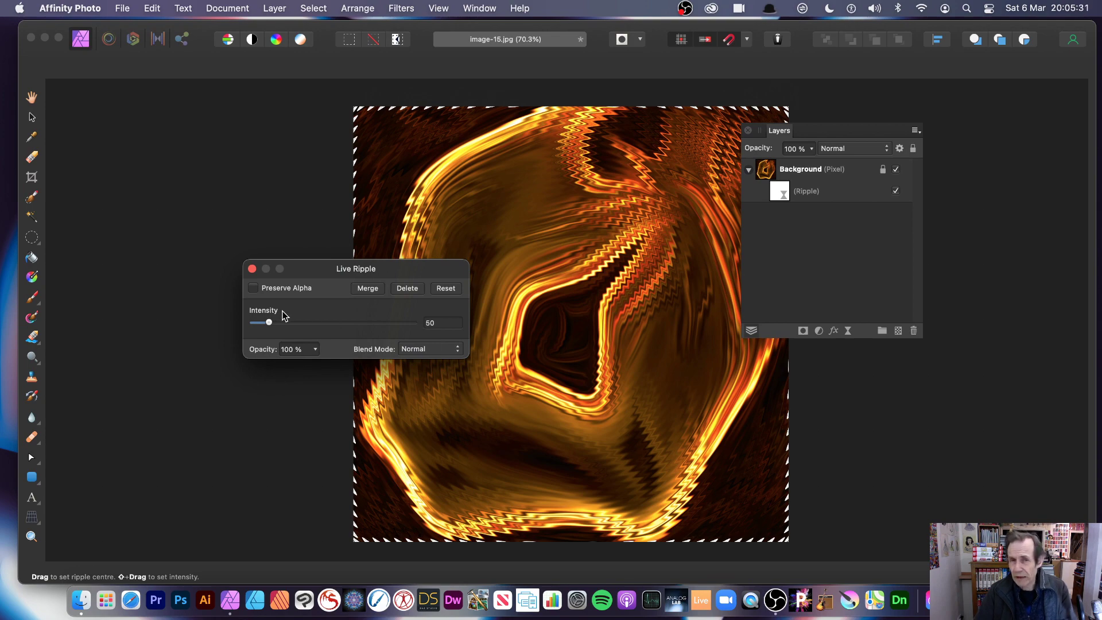
Set the live Ripple filter's intensity to 43.948 and move its centre outside the image.
{"action": "mouse_move", "coordinate": [279, 324]}
{"action": "left_mouse_down"}
{"action": "mouse_move", "coordinate": [290, 323]}
{"action": "mouse_move", "coordinate": [269, 325]}
{"action": "left_mouse_up"}
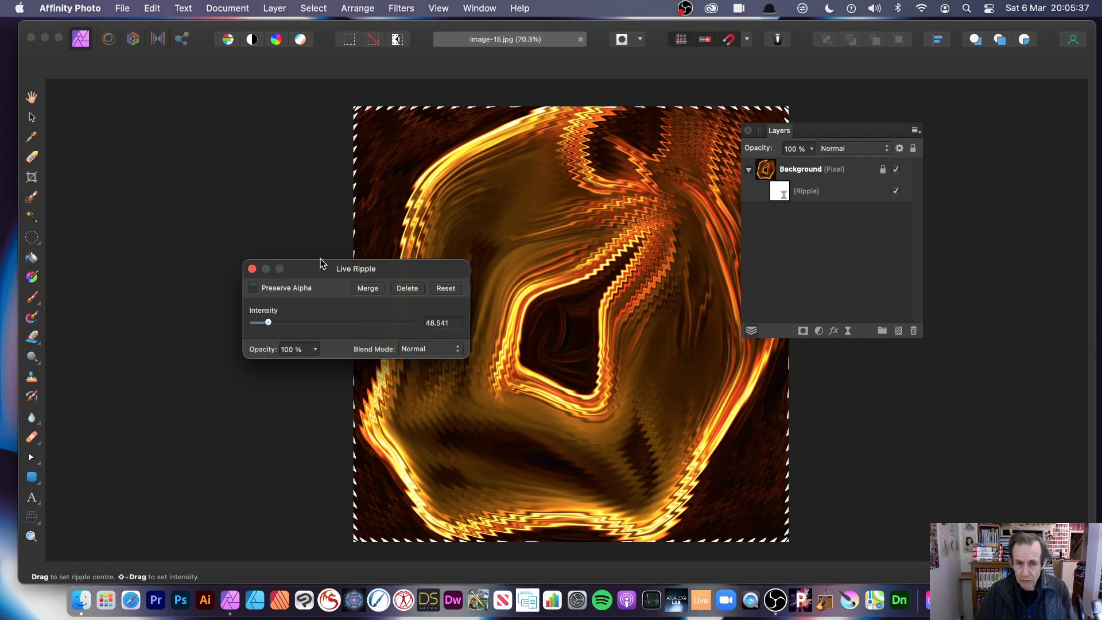
{"action": "left_click_drag", "start_coordinate": [270, 324], "coordinate": [266, 323]}
{"action": "left_click", "coordinate": [105, 243]}
{"action": "left_click_drag", "start_coordinate": [105, 244], "coordinate": [998, 489]}
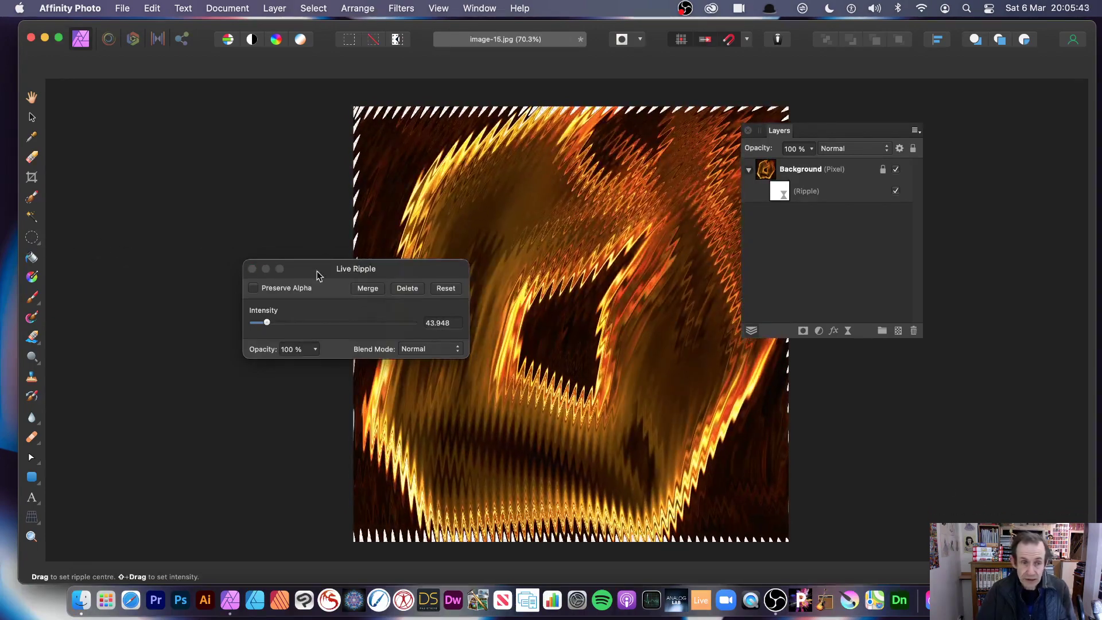
Reopen the Background layer's live Ripple filter and set its intensity to 38.323.
{"action": "left_click", "coordinate": [252, 269]}
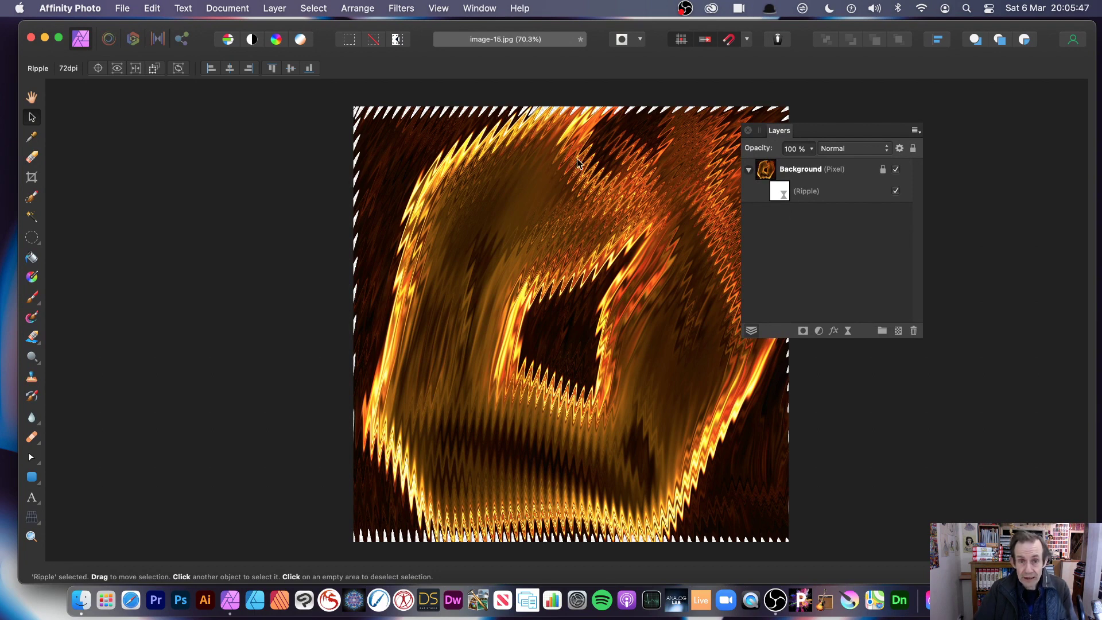
{"action": "left_click", "coordinate": [779, 197]}
{"action": "left_click_drag", "start_coordinate": [950, 454], "coordinate": [286, 175]}
{"action": "left_click", "coordinate": [166, 481]}
{"action": "left_click_drag", "start_coordinate": [166, 485], "coordinate": [953, 493]}
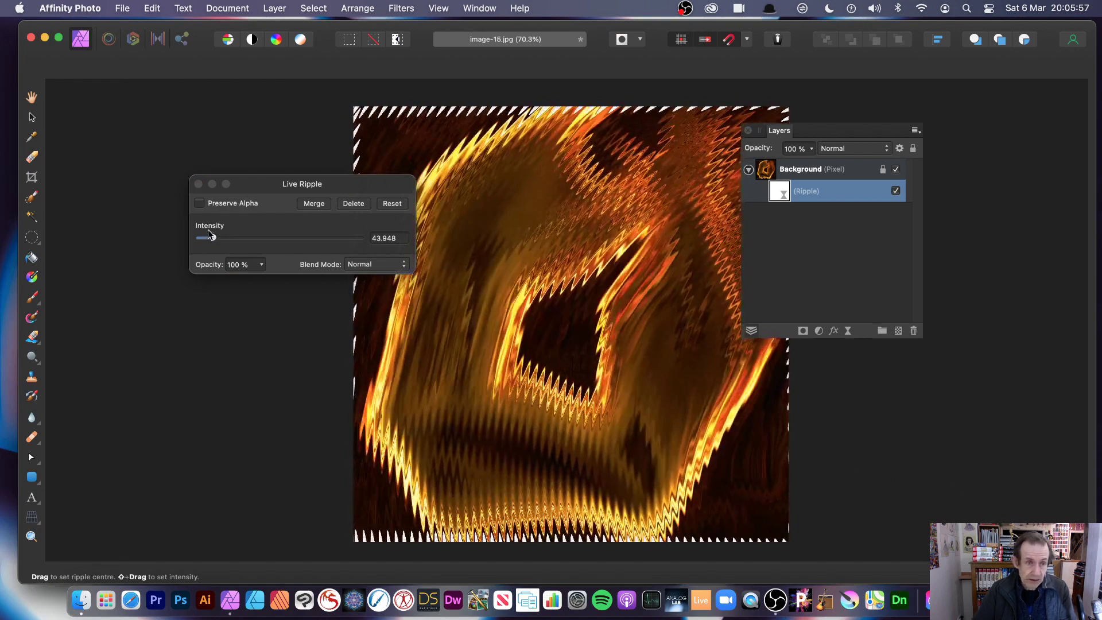
{"action": "left_click_drag", "start_coordinate": [213, 238], "coordinate": [212, 241]}
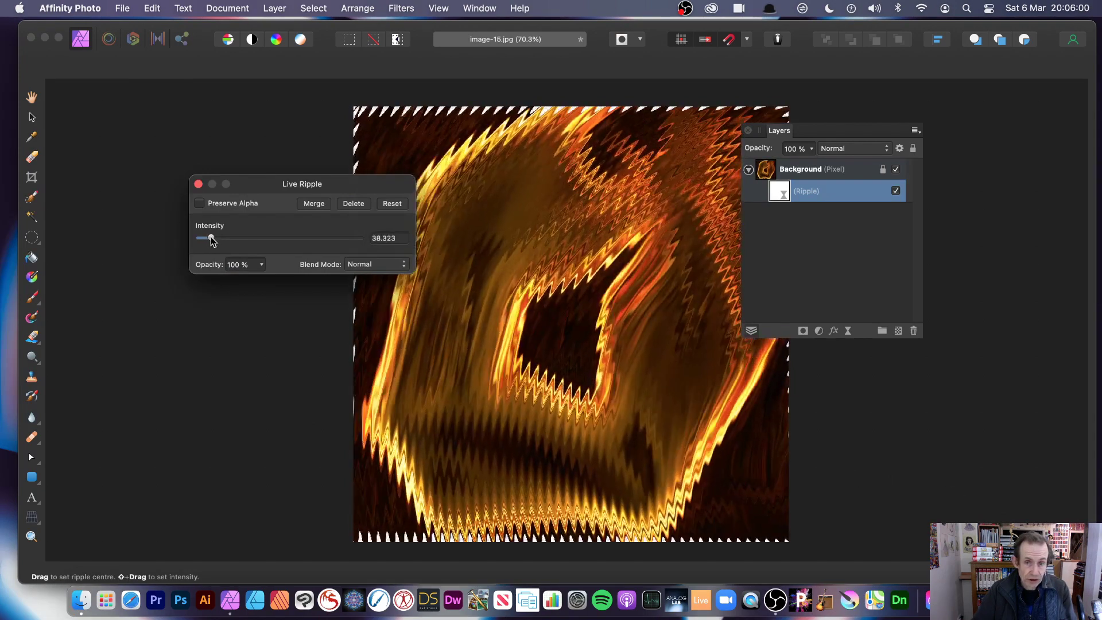
{"action": "left_click", "coordinate": [361, 264]}
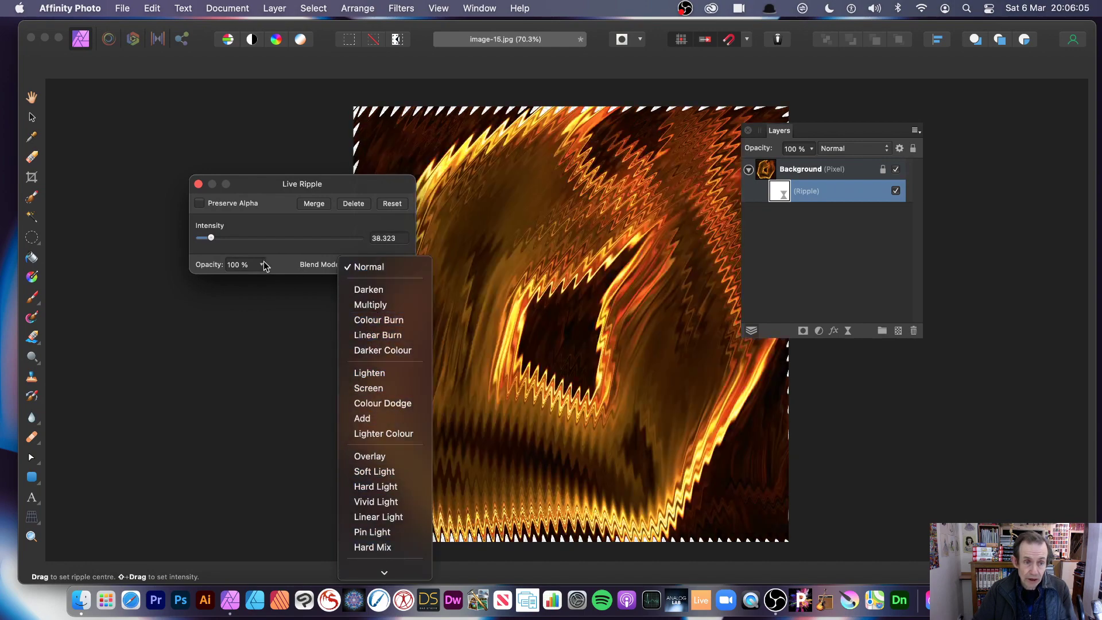
{"action": "left_click", "coordinate": [298, 249]}
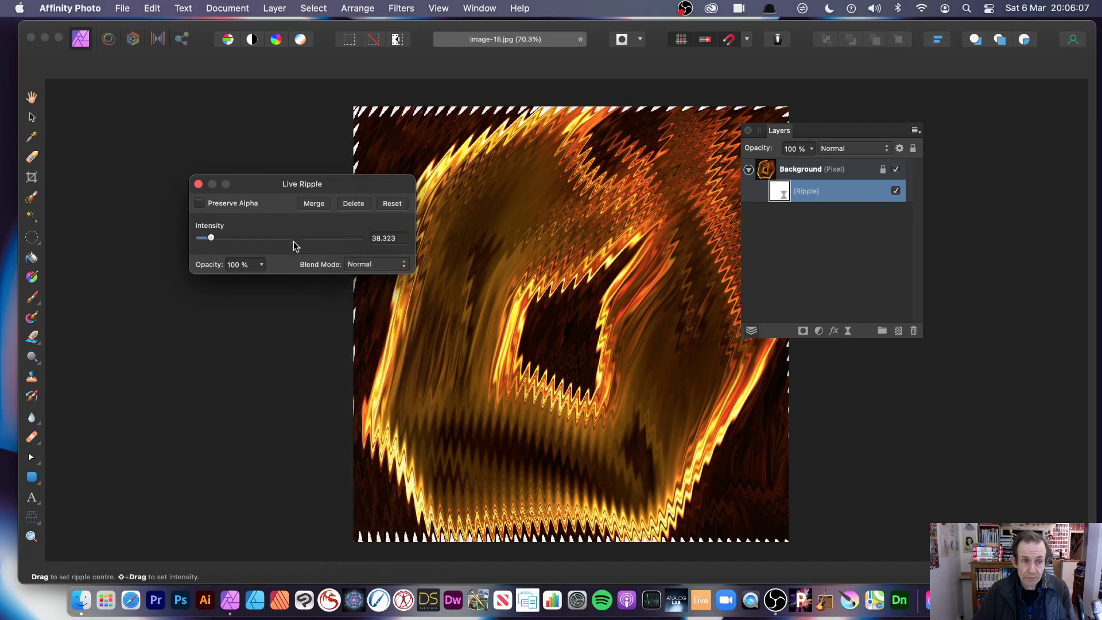
{"action": "left_click", "coordinate": [197, 183]}
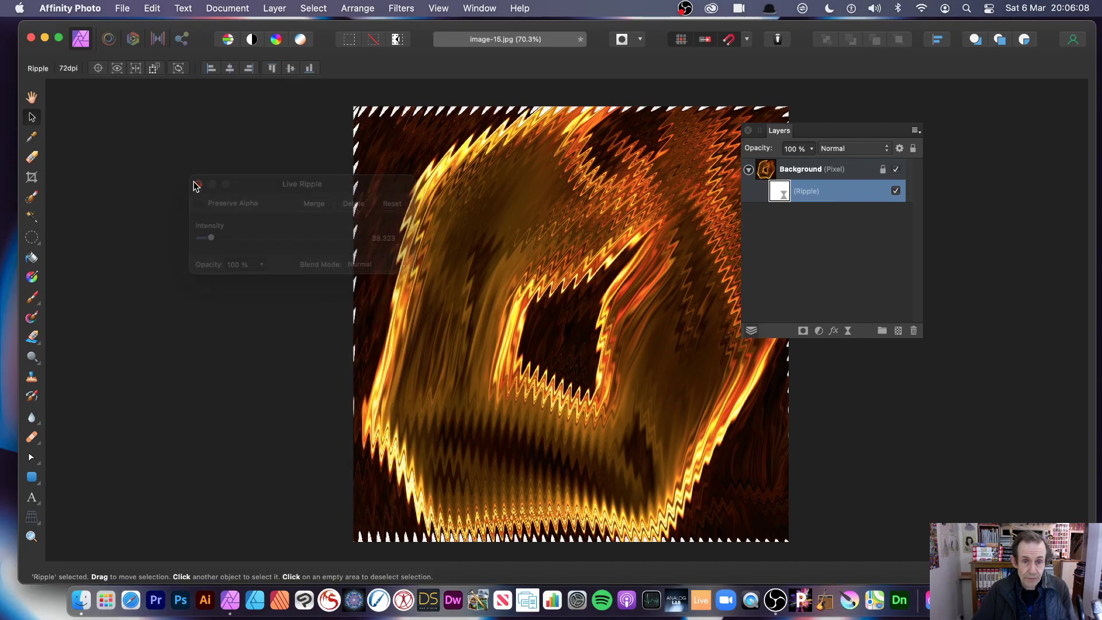
Duplicate the Background layer together with its live Ripple filter, and delete the filter from the locked original layer.
{"action": "left_click", "coordinate": [822, 234]}
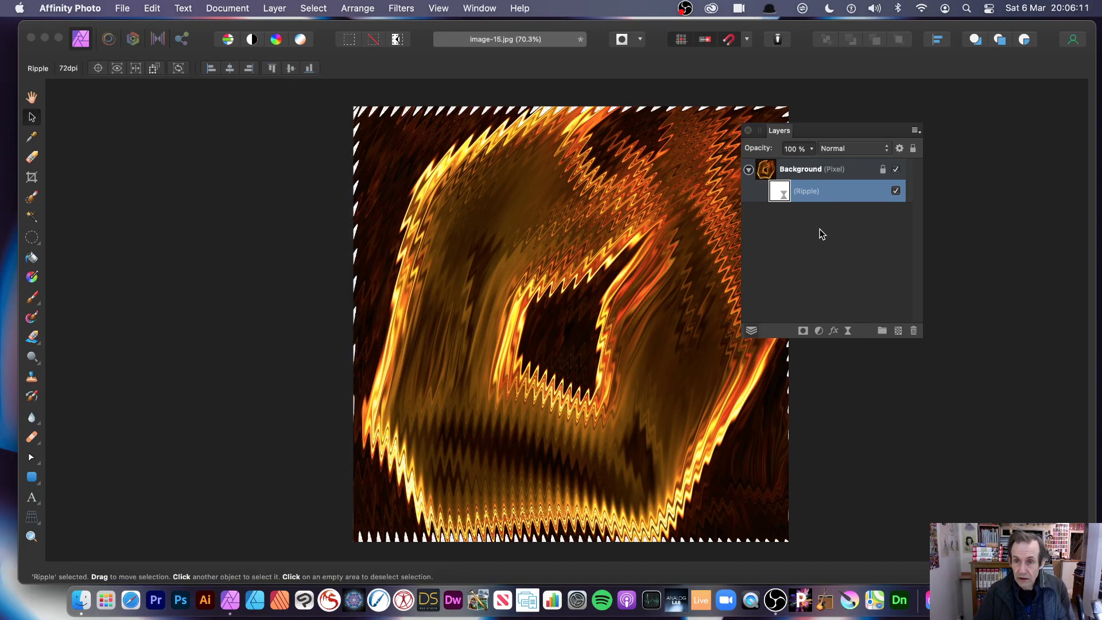
{"action": "left_click", "coordinate": [792, 173]}
{"action": "left_click", "coordinate": [281, 8]}
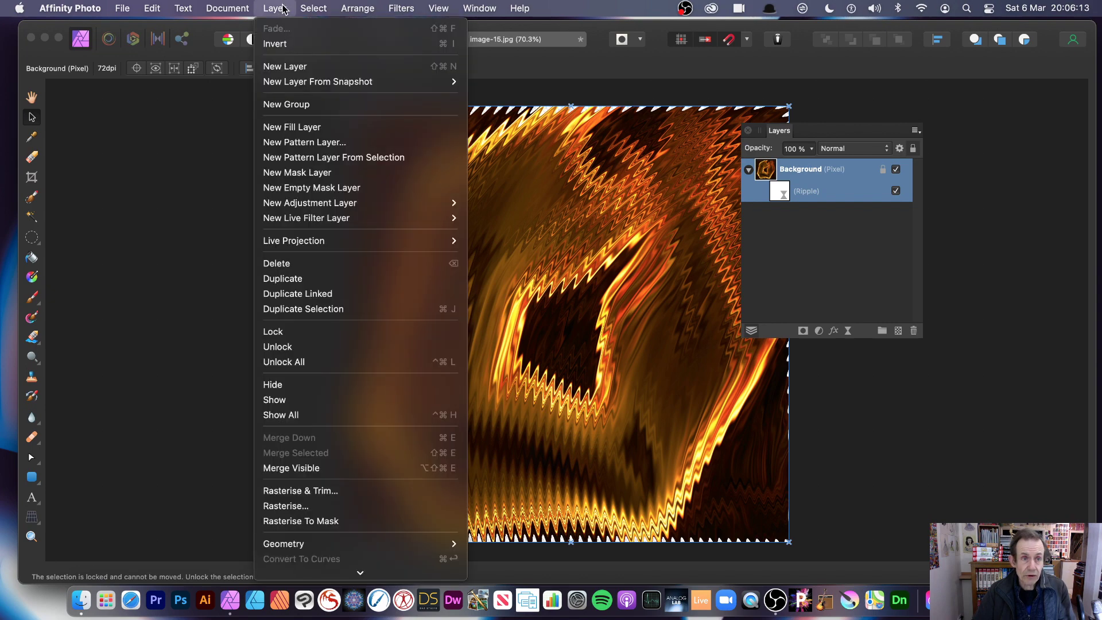
{"action": "left_click", "coordinate": [323, 278]}
{"action": "left_click", "coordinate": [818, 261]}
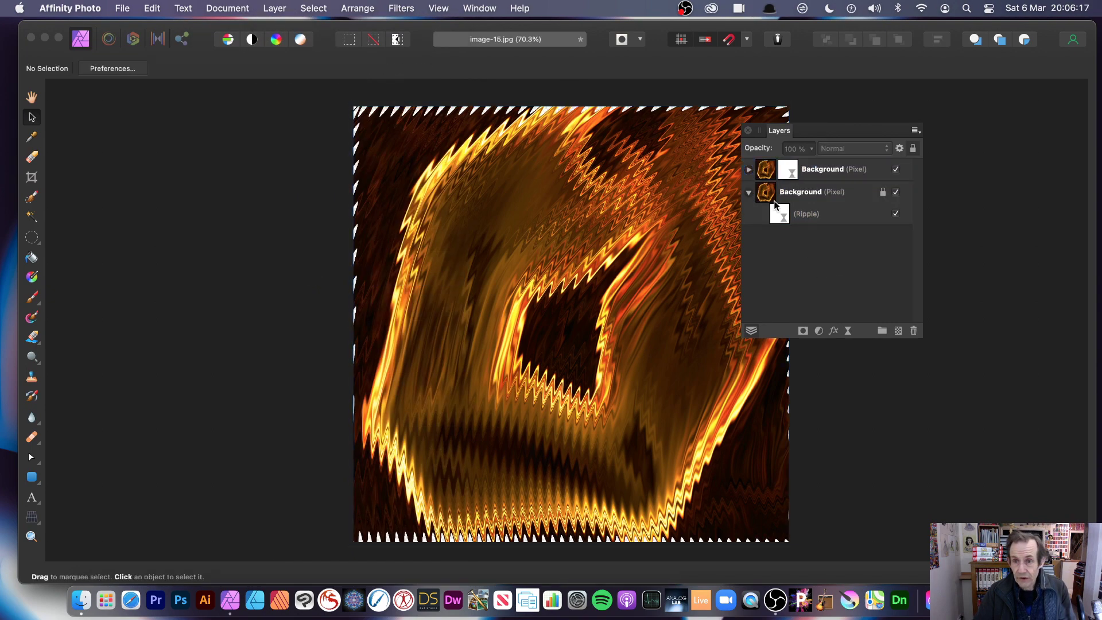
{"action": "left_click", "coordinate": [748, 172]}
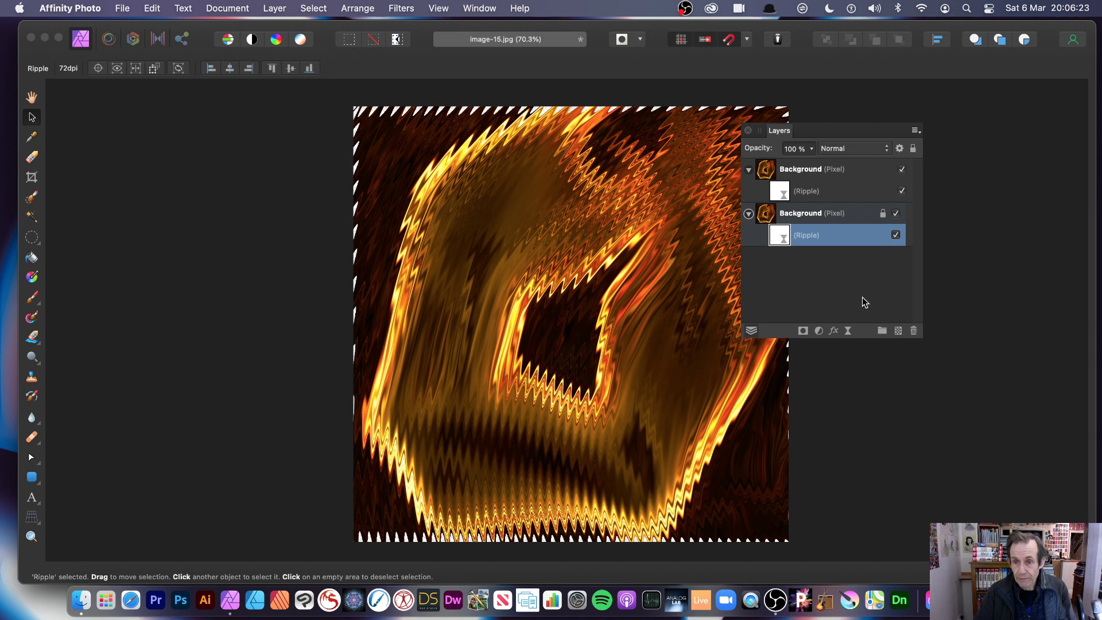
{"action": "left_click", "coordinate": [914, 330]}
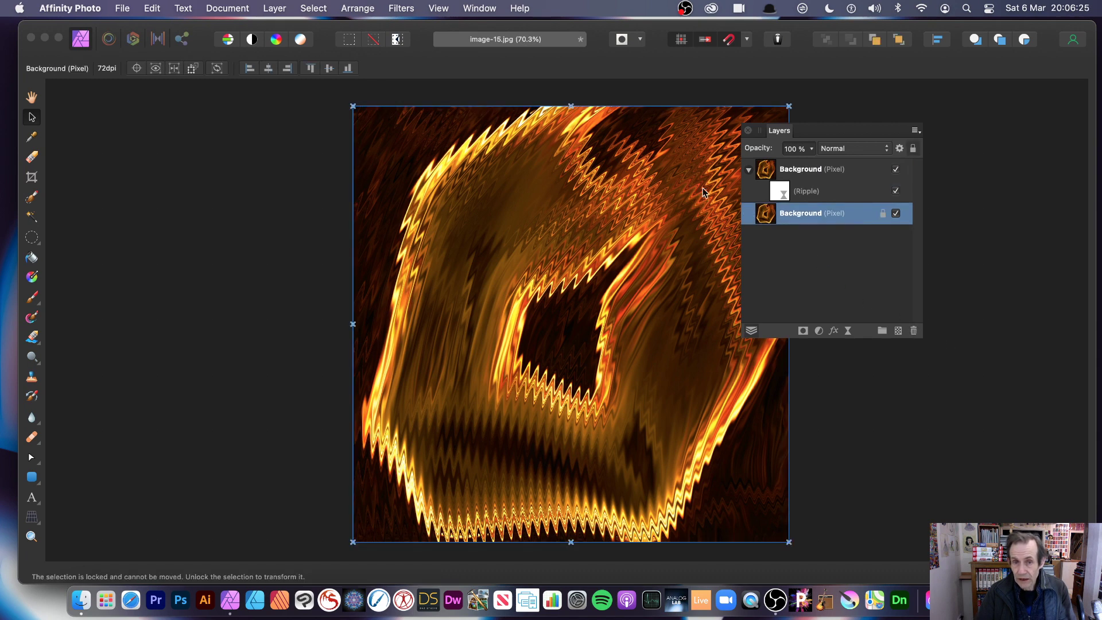
Scale the duplicated Background layer down to about 60% of the image width and place it slightly left of the image's centre.
{"action": "left_click", "coordinate": [798, 172]}
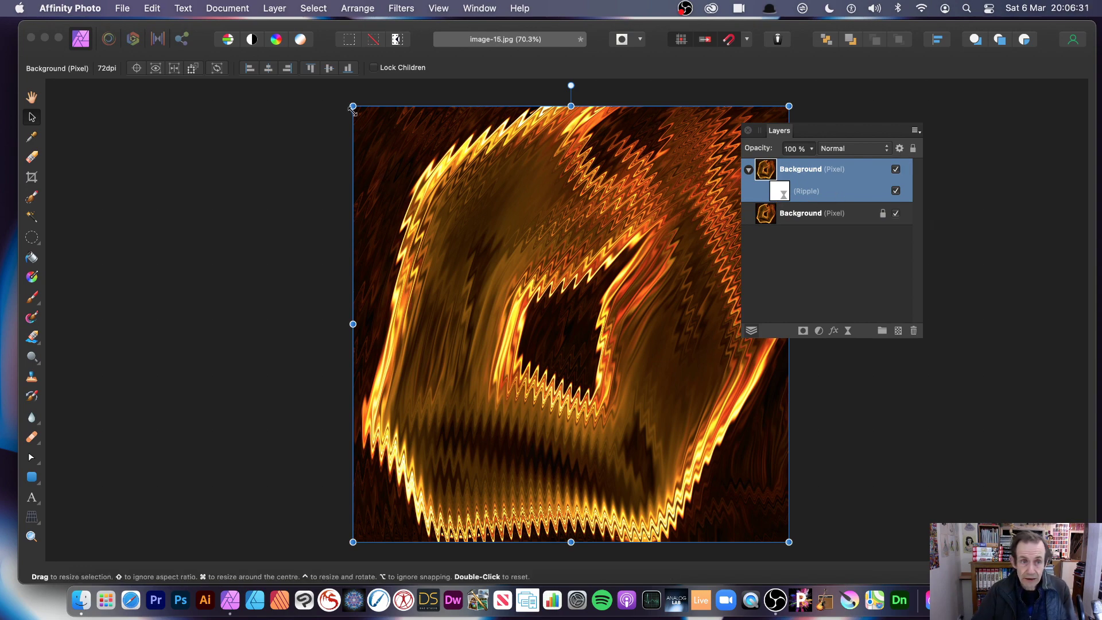
{"action": "left_click_drag", "start_coordinate": [352, 106], "coordinate": [537, 289]}
{"action": "left_click_drag", "start_coordinate": [648, 381], "coordinate": [485, 272]}
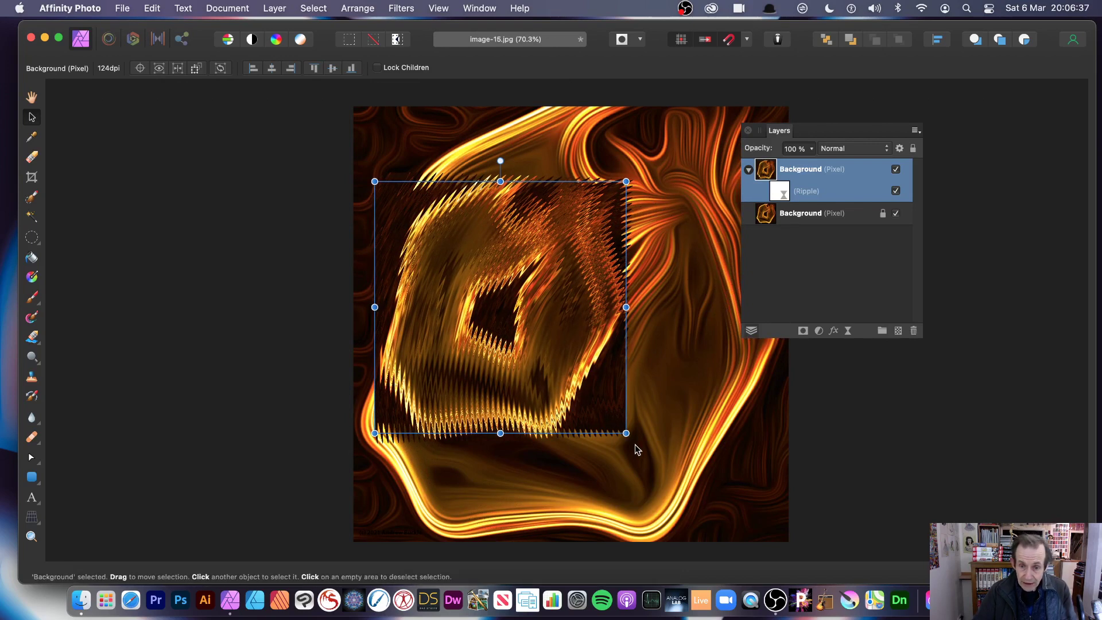
{"action": "mouse_move", "coordinate": [626, 433]}
{"action": "left_mouse_down"}
{"action": "mouse_move", "coordinate": [516, 321]}
{"action": "mouse_move", "coordinate": [646, 427]}
{"action": "left_mouse_up"}
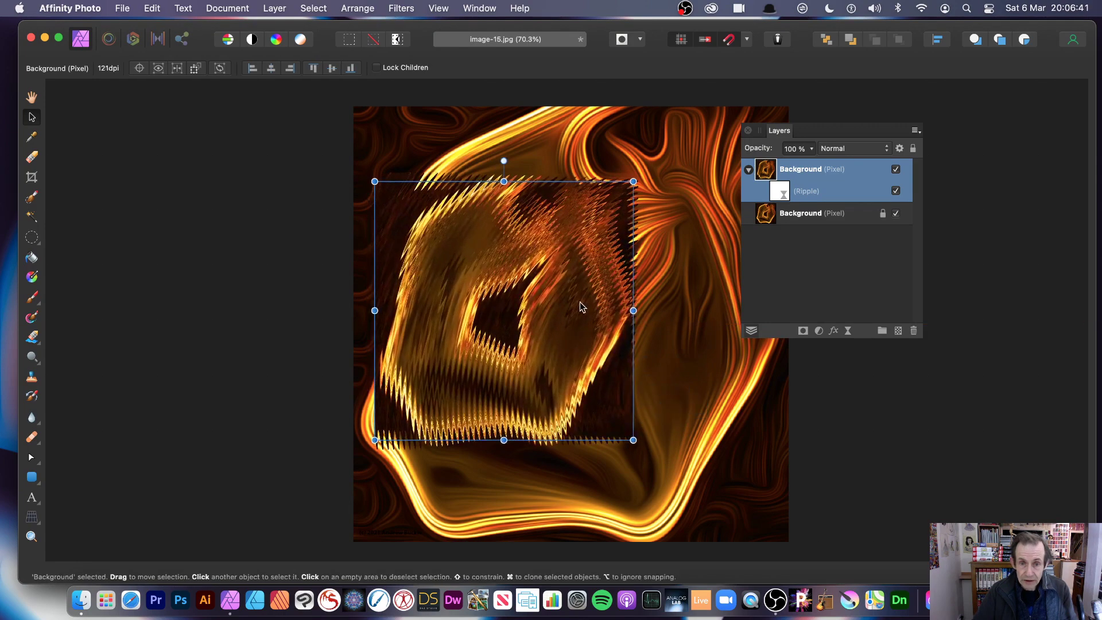
{"action": "left_click_drag", "start_coordinate": [580, 305], "coordinate": [614, 329]}
Open the duplicate layer's live Ripple filter and move its ripple centre into the left part of the shrunken image.
{"action": "double_click", "coordinate": [780, 194]}
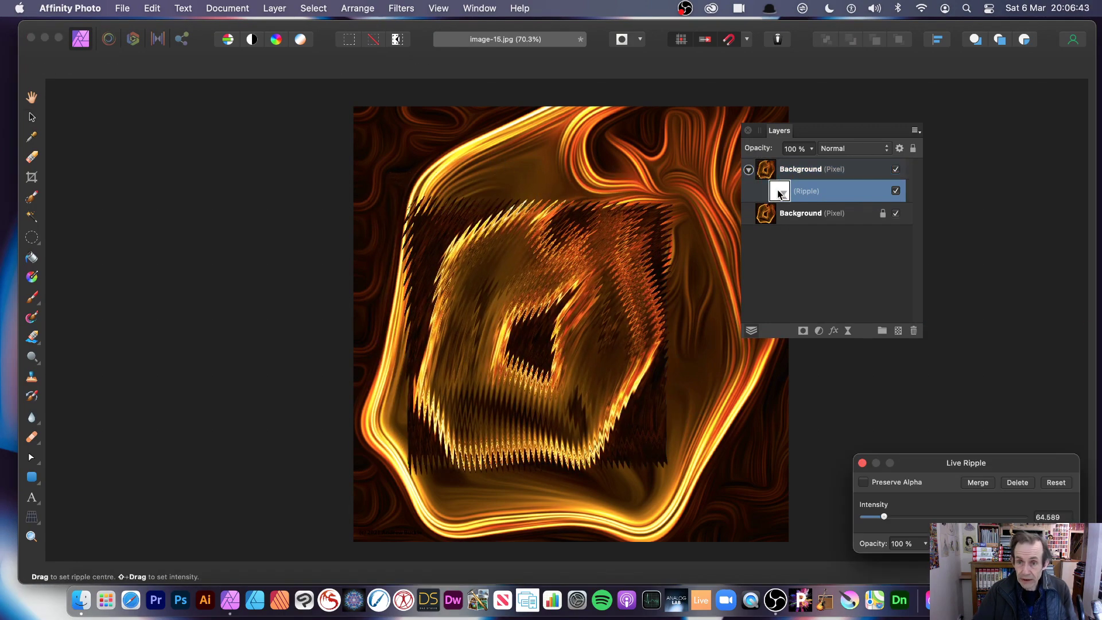
{"action": "left_click_drag", "start_coordinate": [967, 461], "coordinate": [658, 324]}
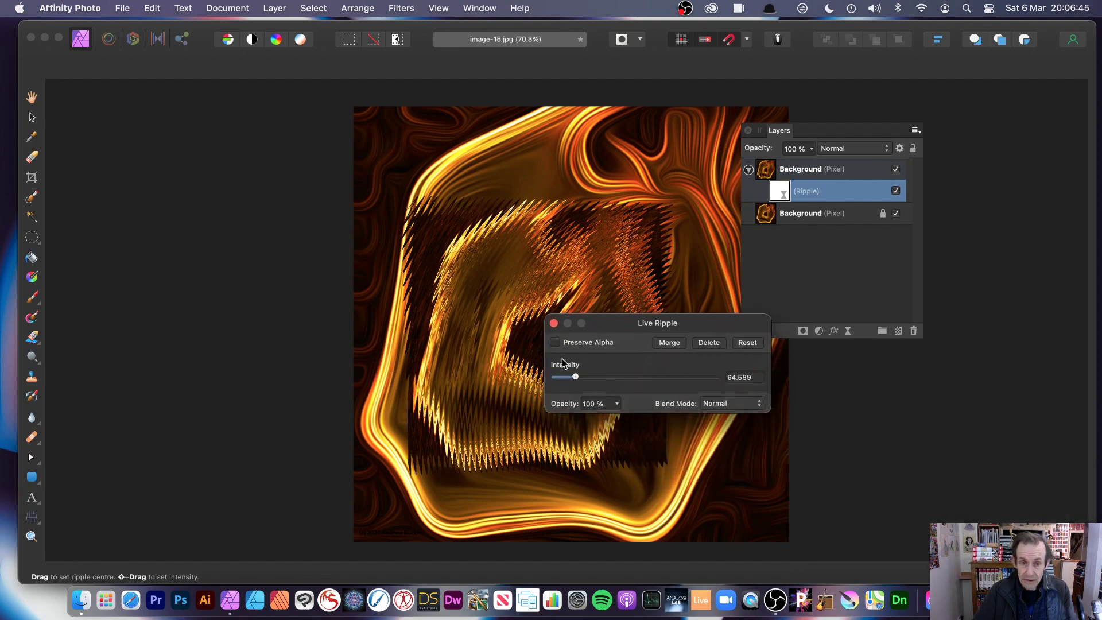
{"action": "left_click_drag", "start_coordinate": [488, 405], "coordinate": [455, 303]}
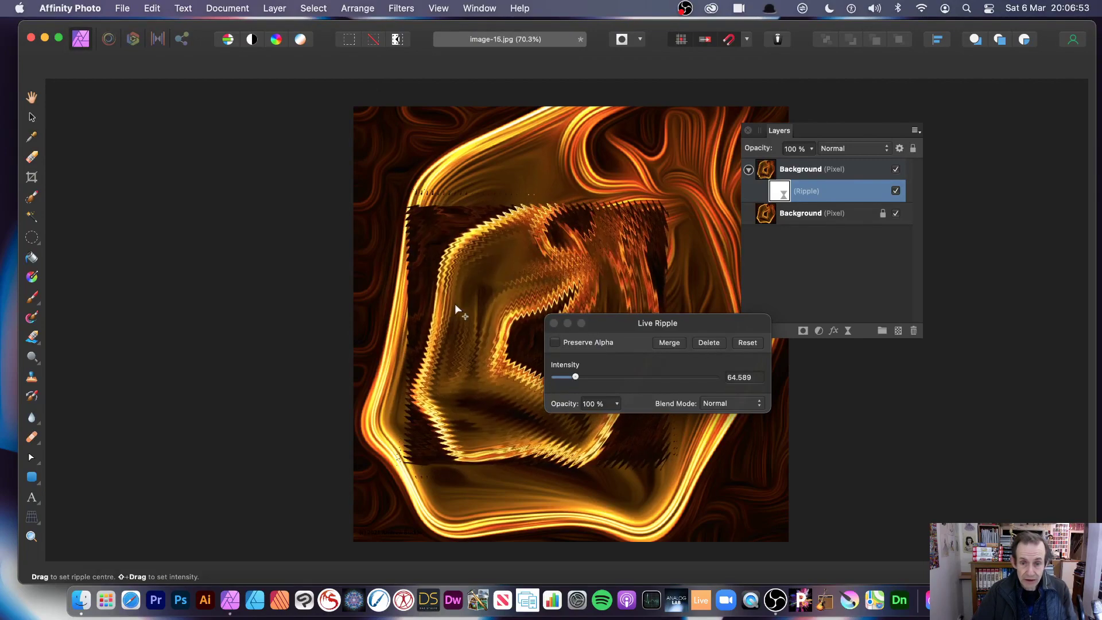
Preview several blend modes for the duplicate's live Ripple filter and apply Hard Light.
{"action": "left_click", "coordinate": [730, 405]}
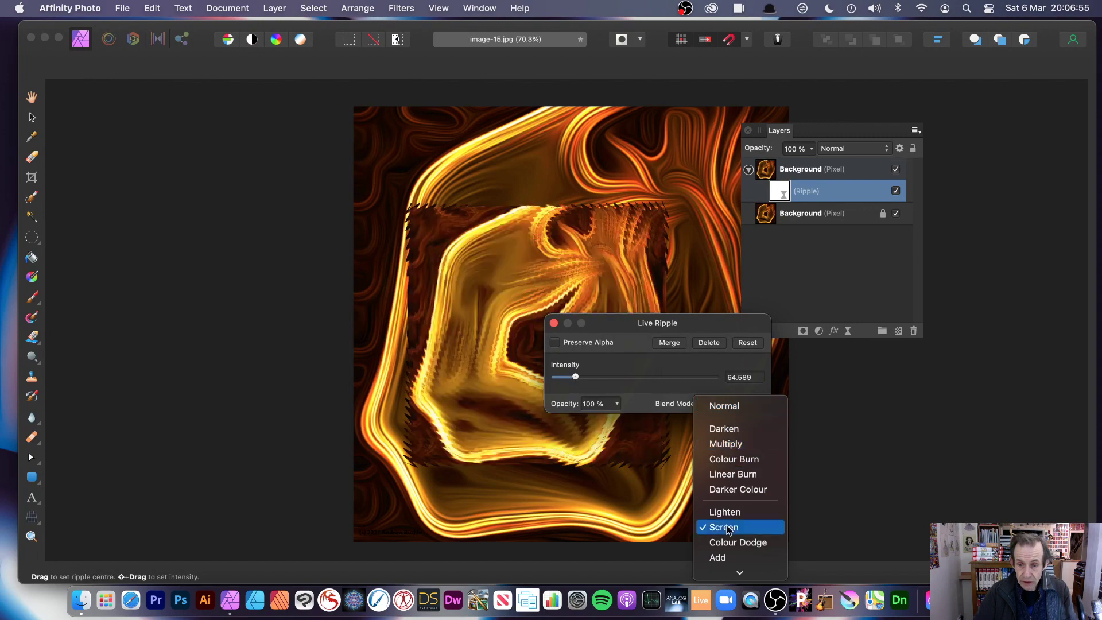
{"action": "scroll", "coordinate": [743, 495], "scroll_direction": "down", "scroll_amount": 5}
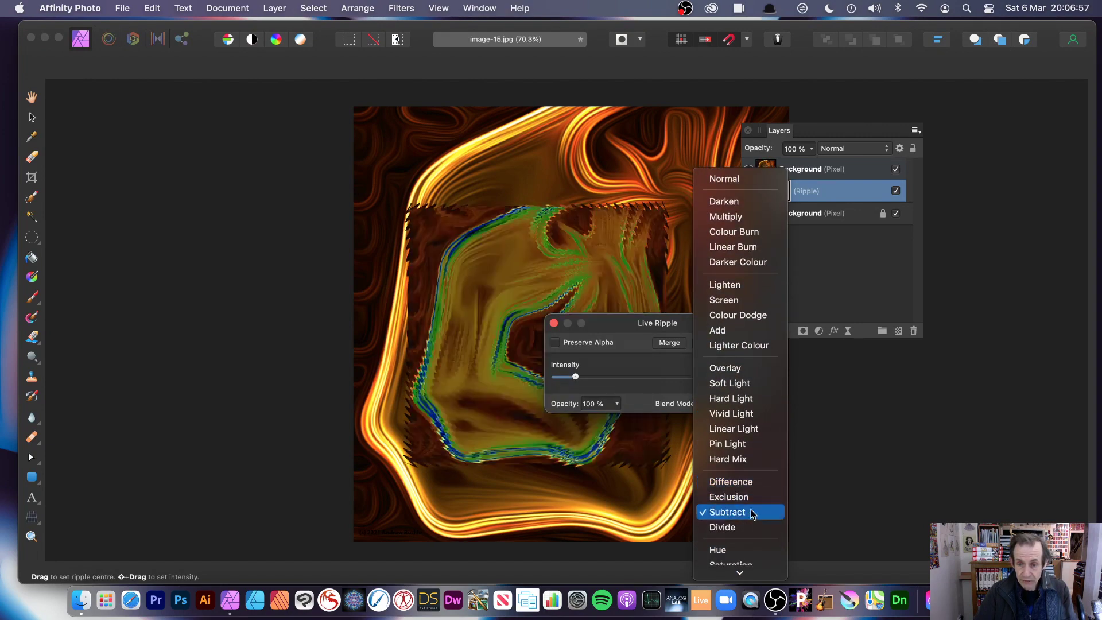
{"action": "scroll", "coordinate": [752, 487], "scroll_direction": "down", "scroll_amount": 5}
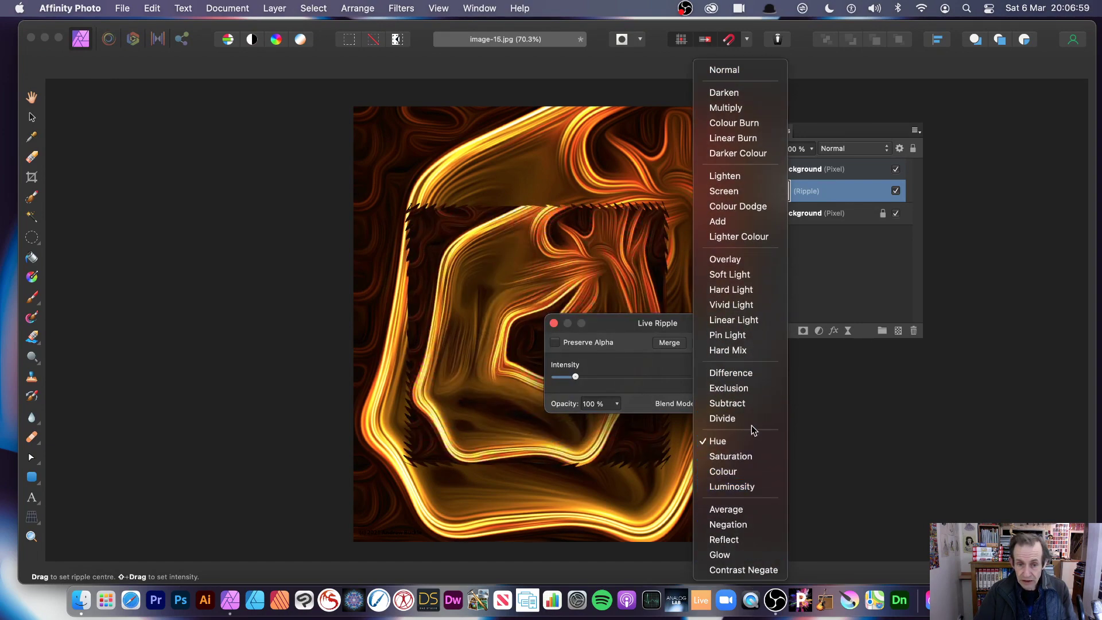
{"action": "left_click", "coordinate": [753, 290]}
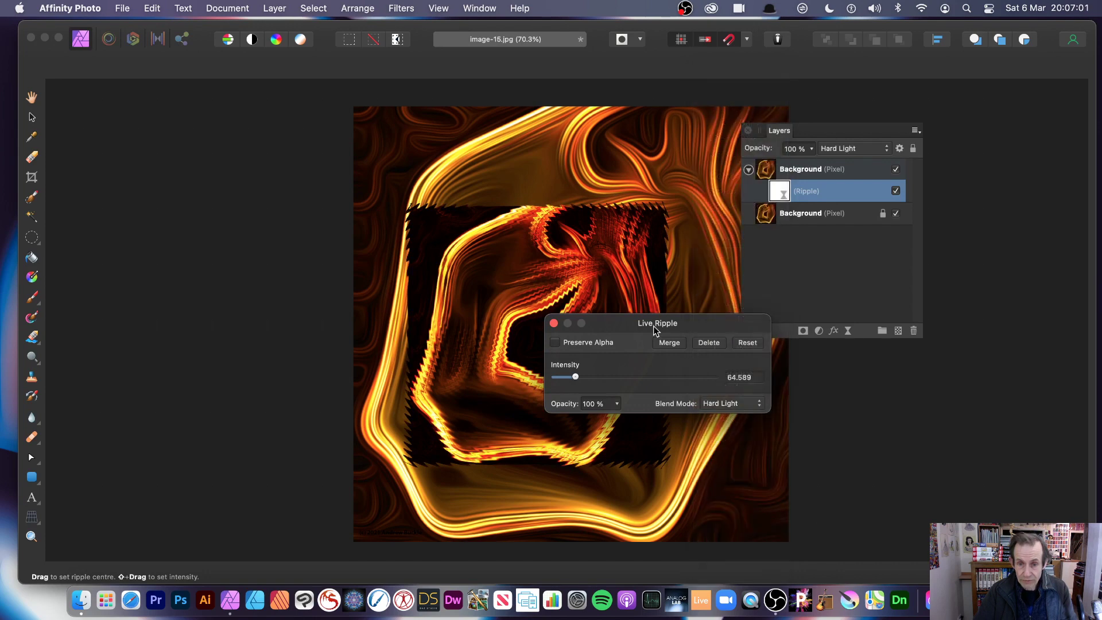
{"action": "left_click", "coordinate": [553, 323]}
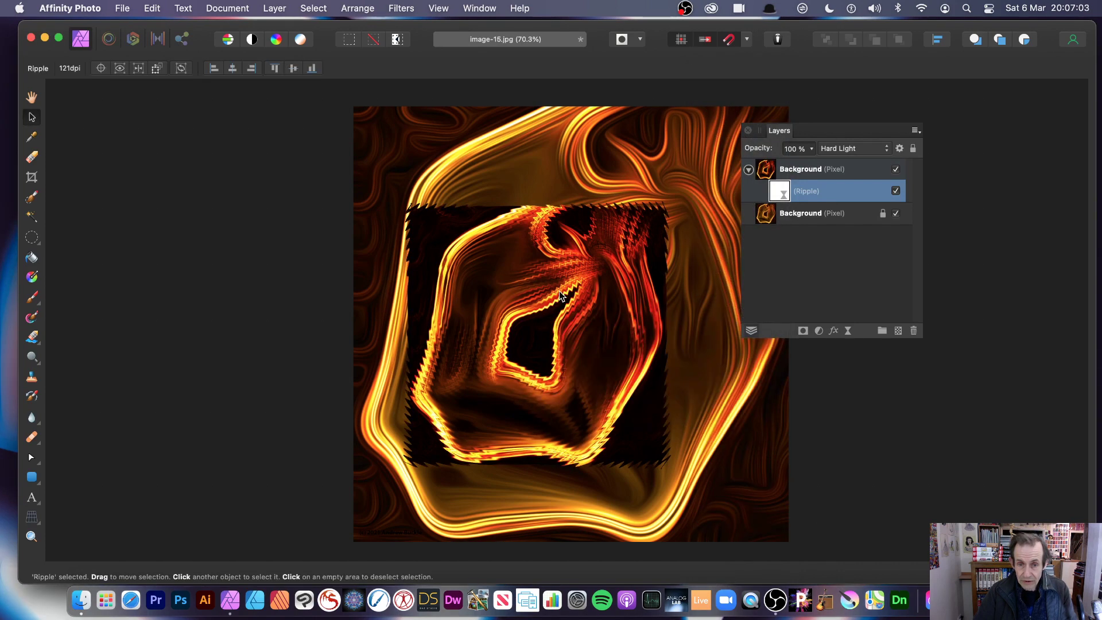
Move the shrunken rippled Background layer so it slightly overhangs the image's left edge.
{"action": "left_click_drag", "start_coordinate": [559, 290], "coordinate": [490, 275]}
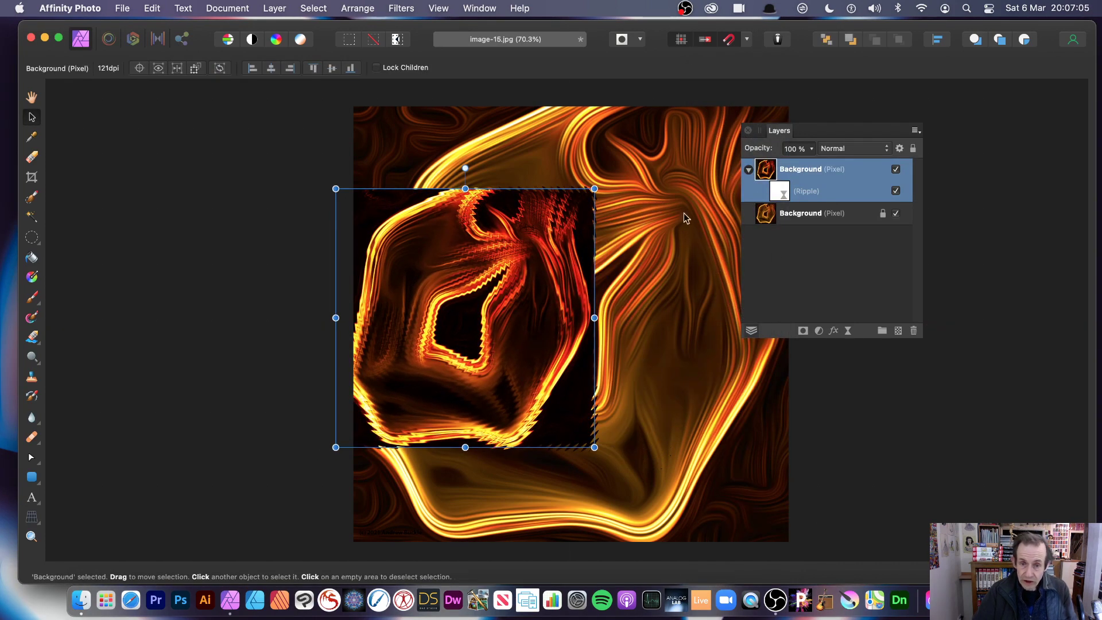